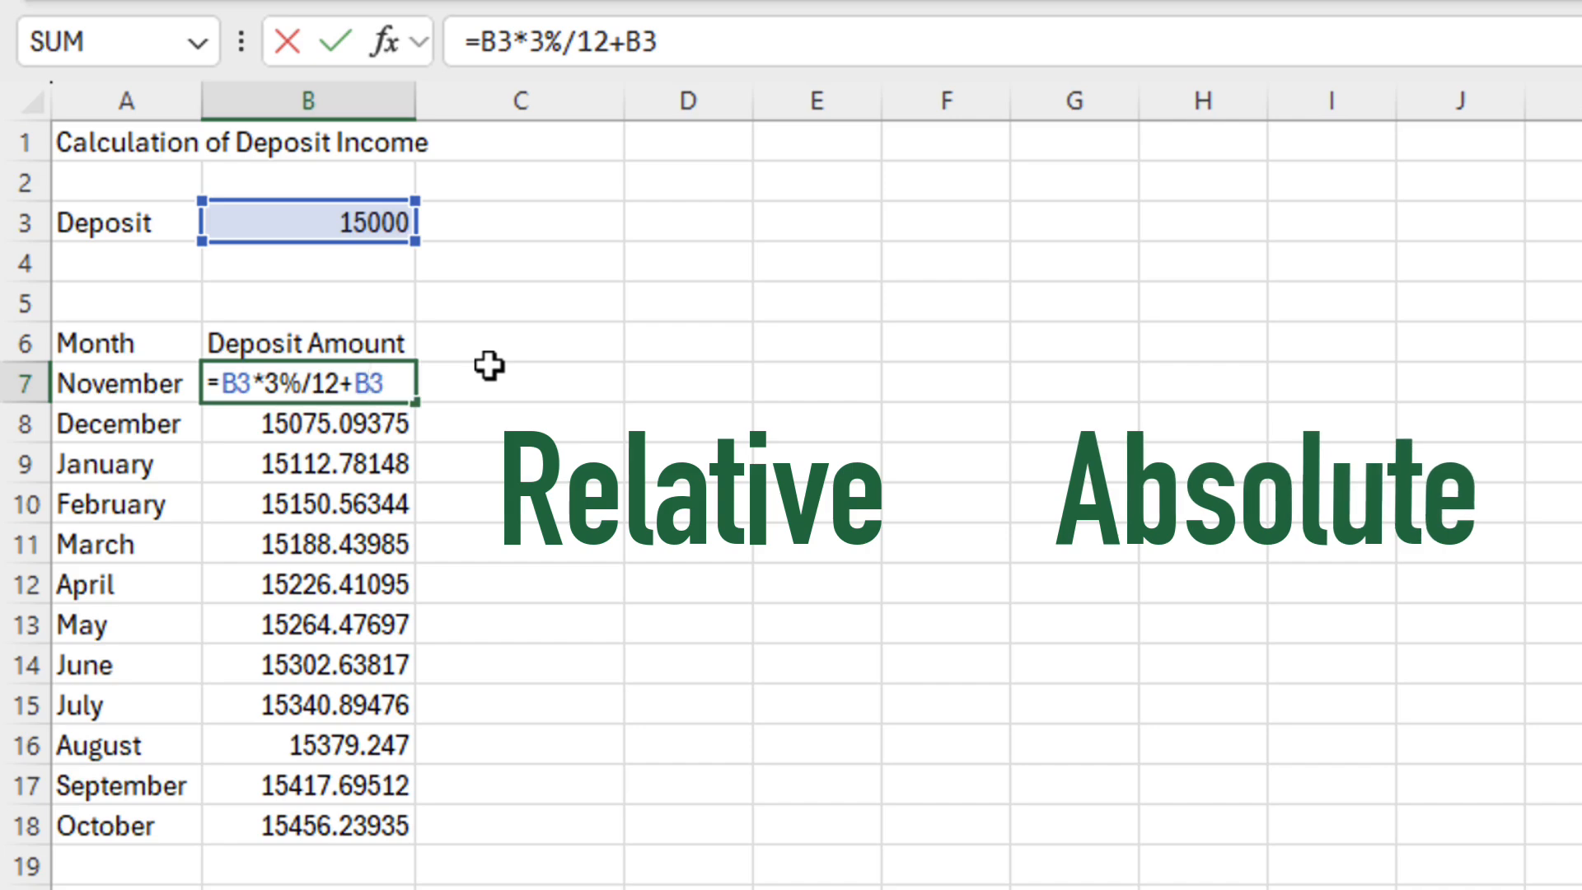
Commit =B3*3%/12+B3 in B7 so it shows 15037.5, then select B8
{"action": "key", "text": "ctrl+Return"}
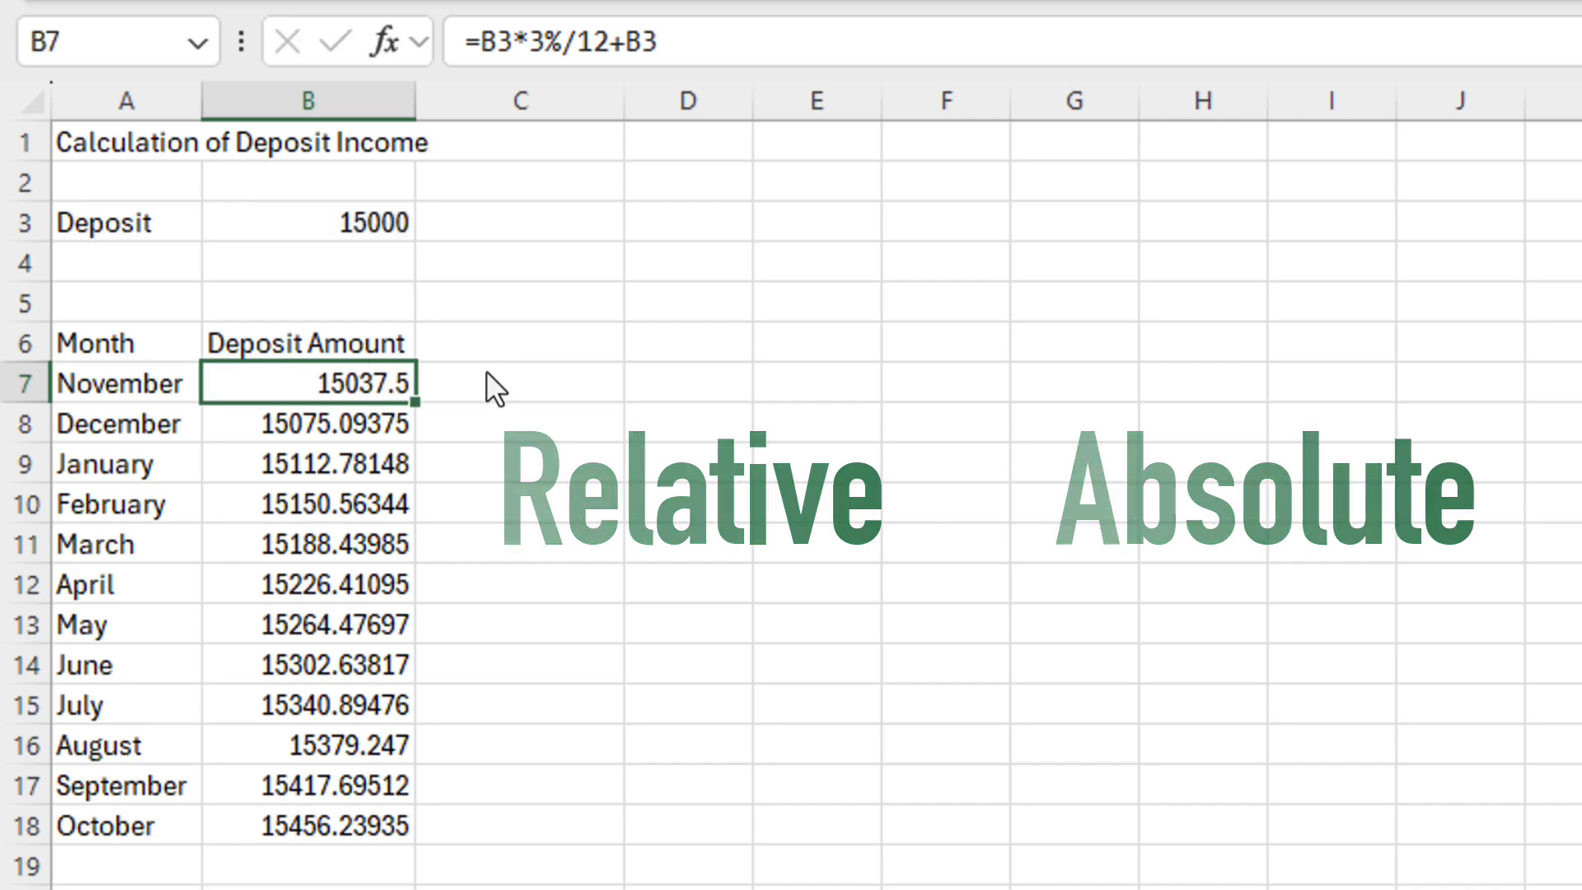
{"action": "left_click", "coordinate": [387, 423]}
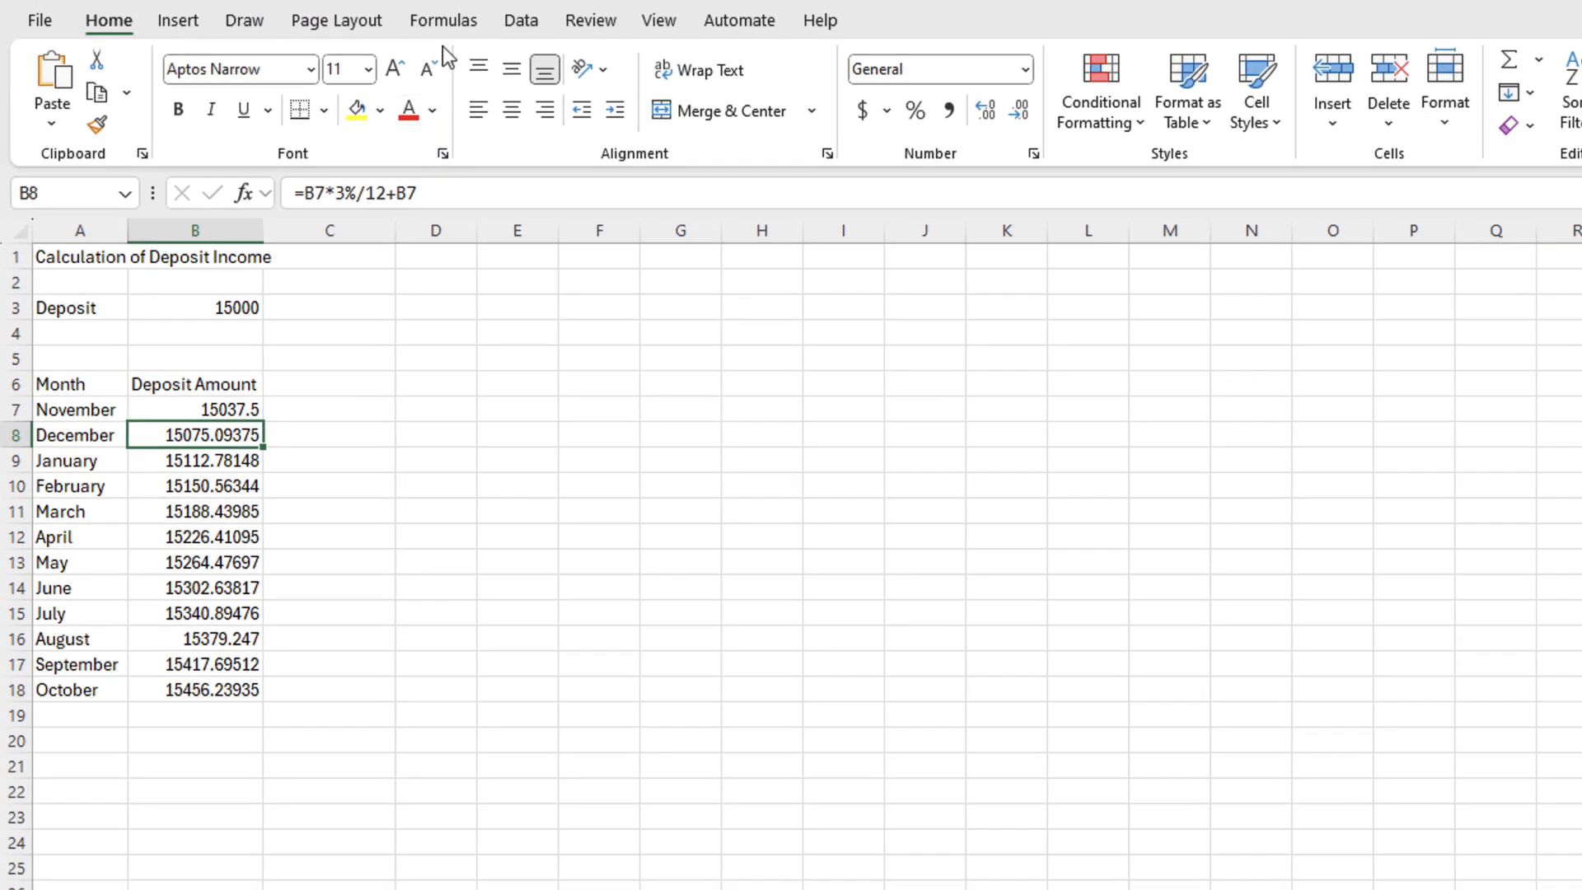
Turn on Show Formulas so the sheet displays formulas instead of results
{"action": "left_click", "coordinate": [441, 18]}
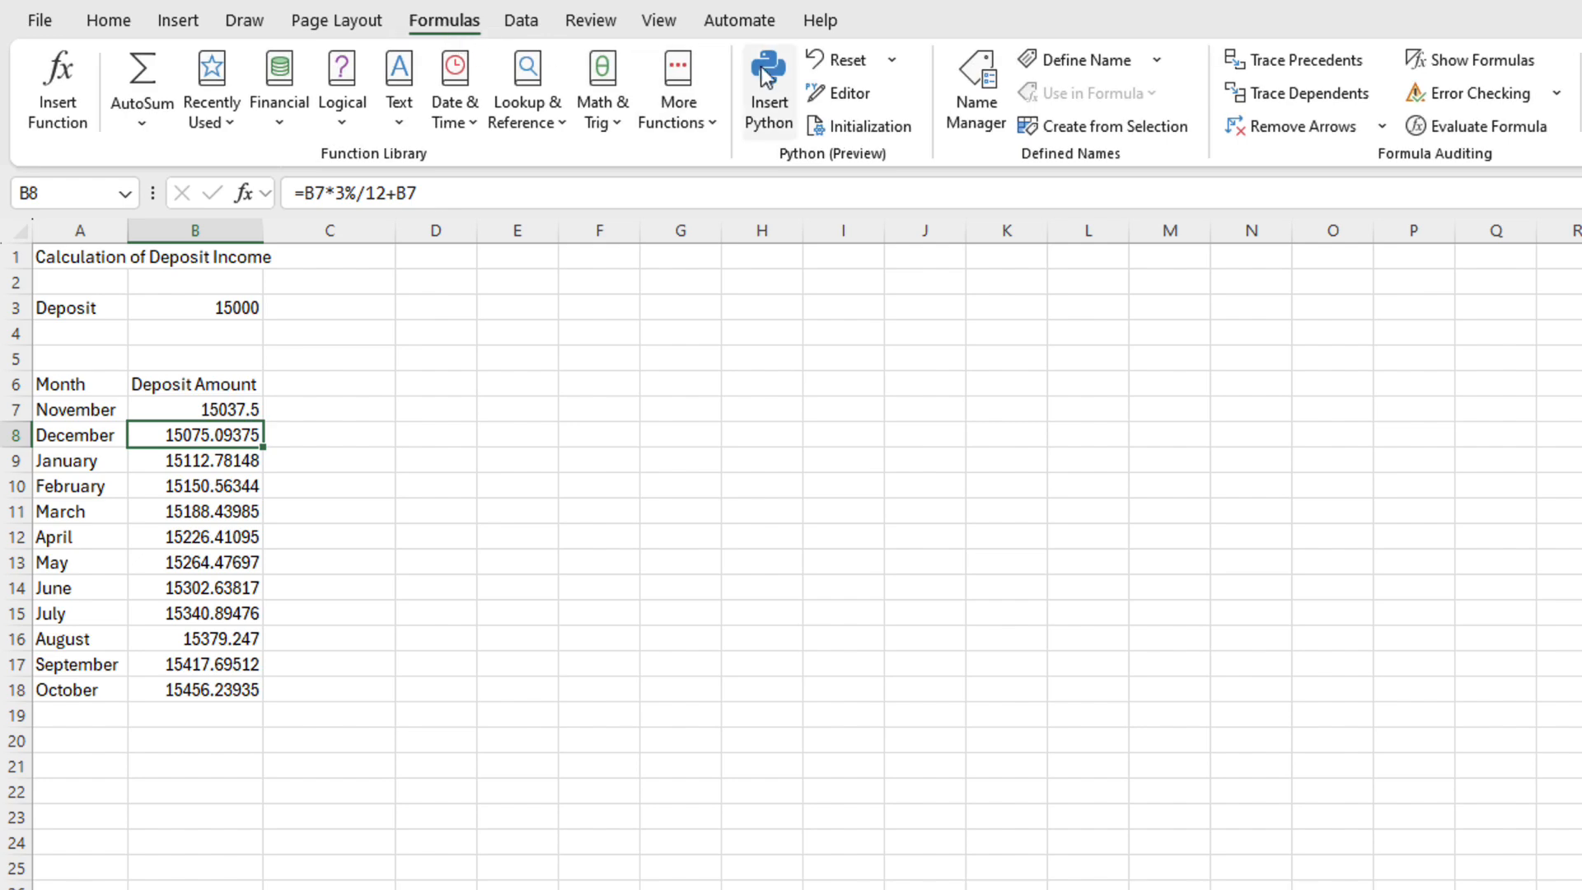
{"action": "left_click", "coordinate": [1443, 61]}
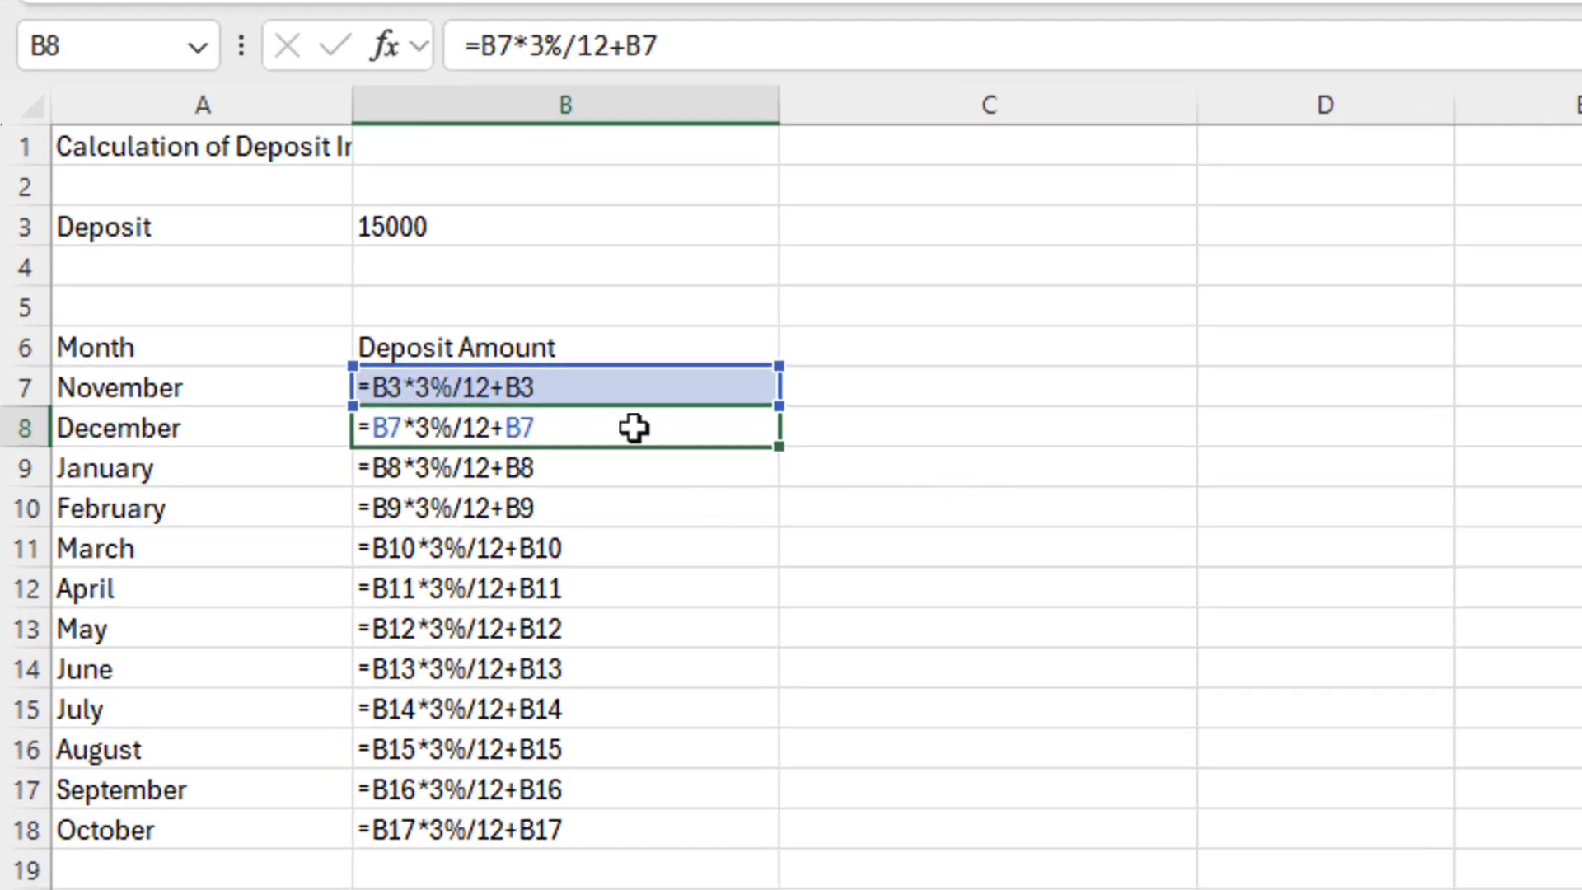
{"action": "left_click_drag", "start_coordinate": [634, 430], "coordinate": [621, 833]}
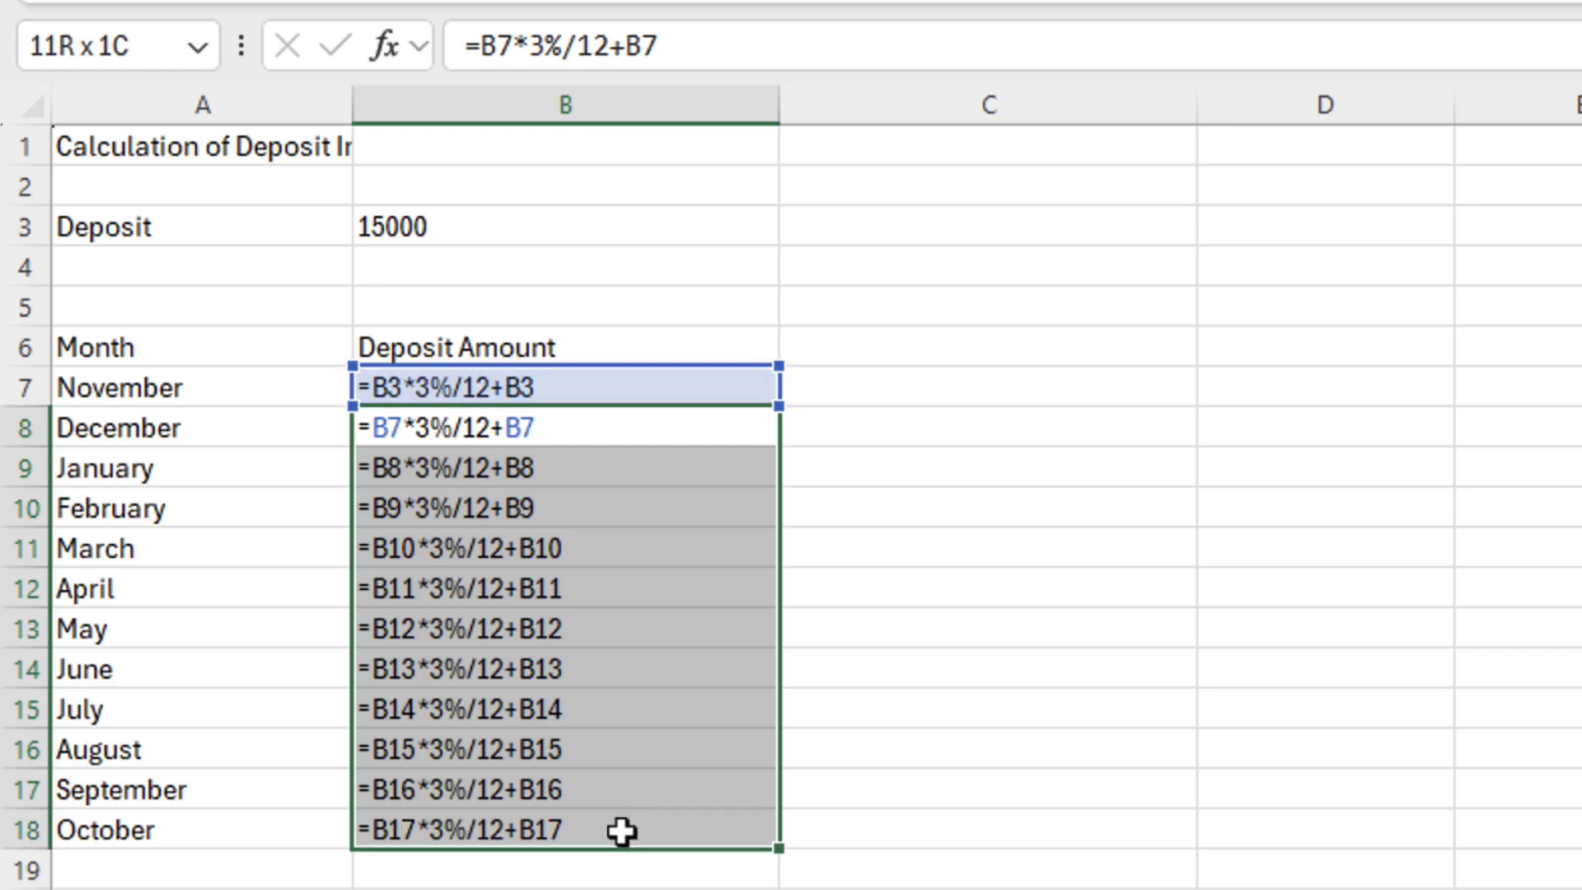
{"action": "left_click", "coordinate": [847, 750]}
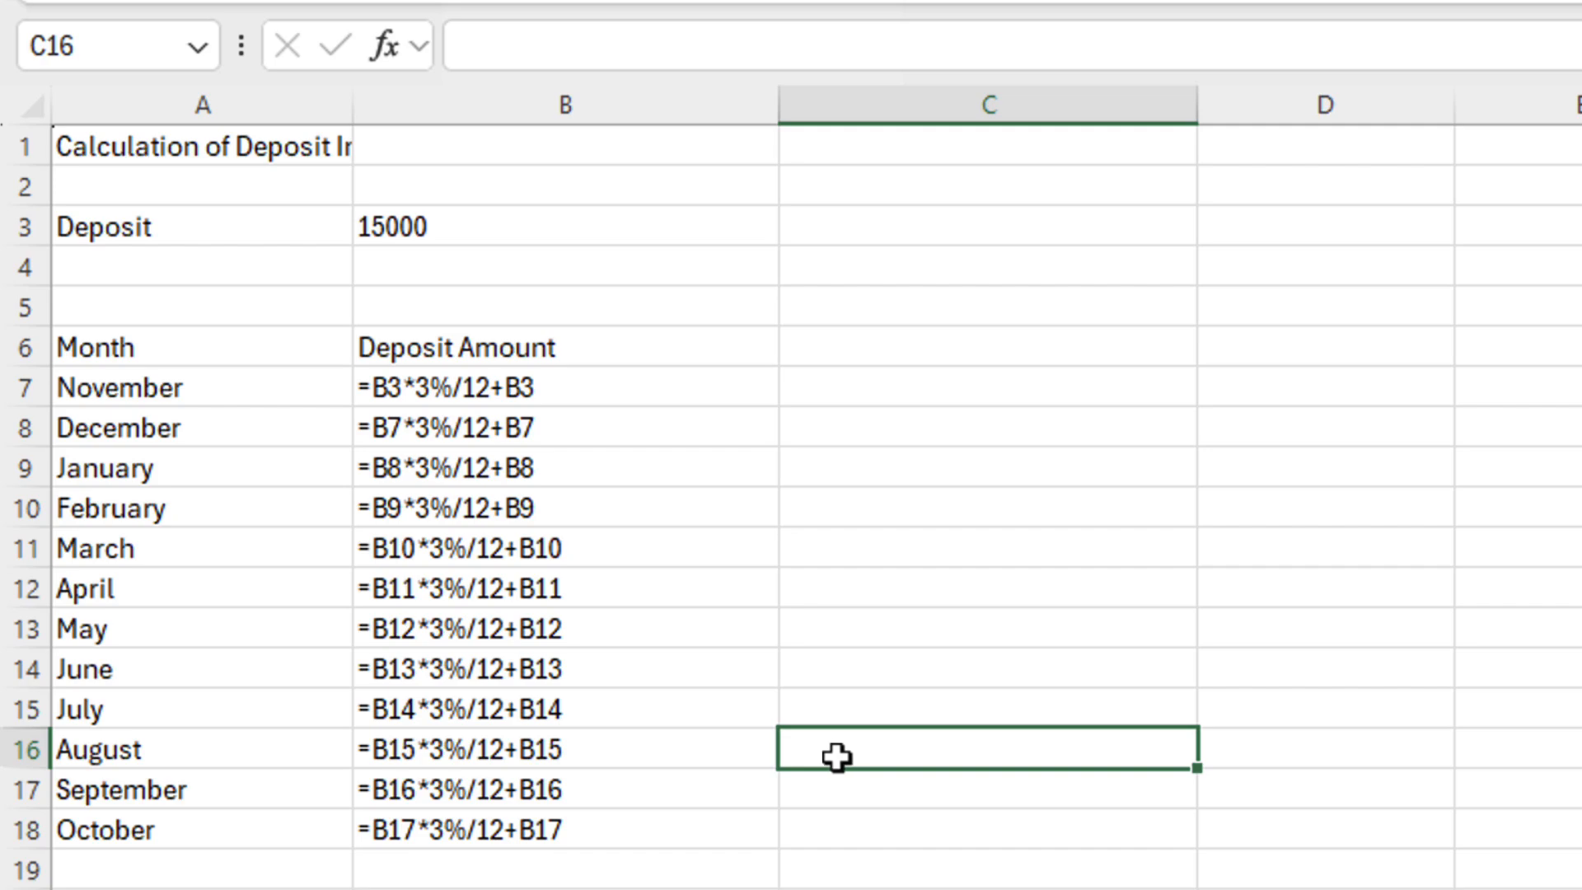
Copy B7's formula and paste it into D6, where it becomes =D2*3%/12+D2
{"action": "double_click", "coordinate": [540, 389]}
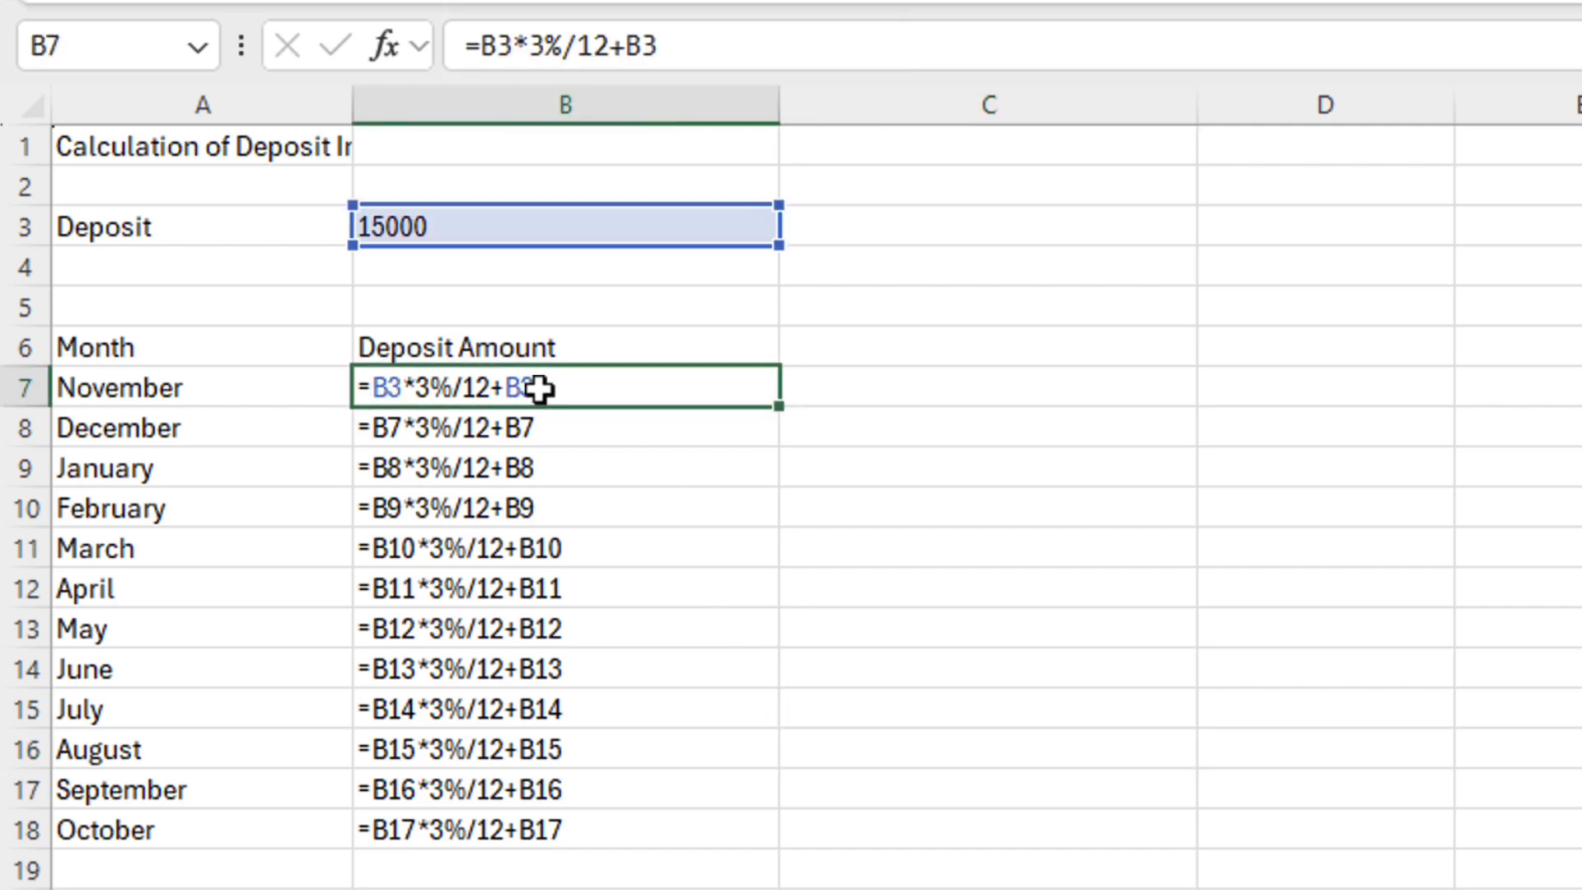
{"action": "right_click", "coordinate": [540, 389]}
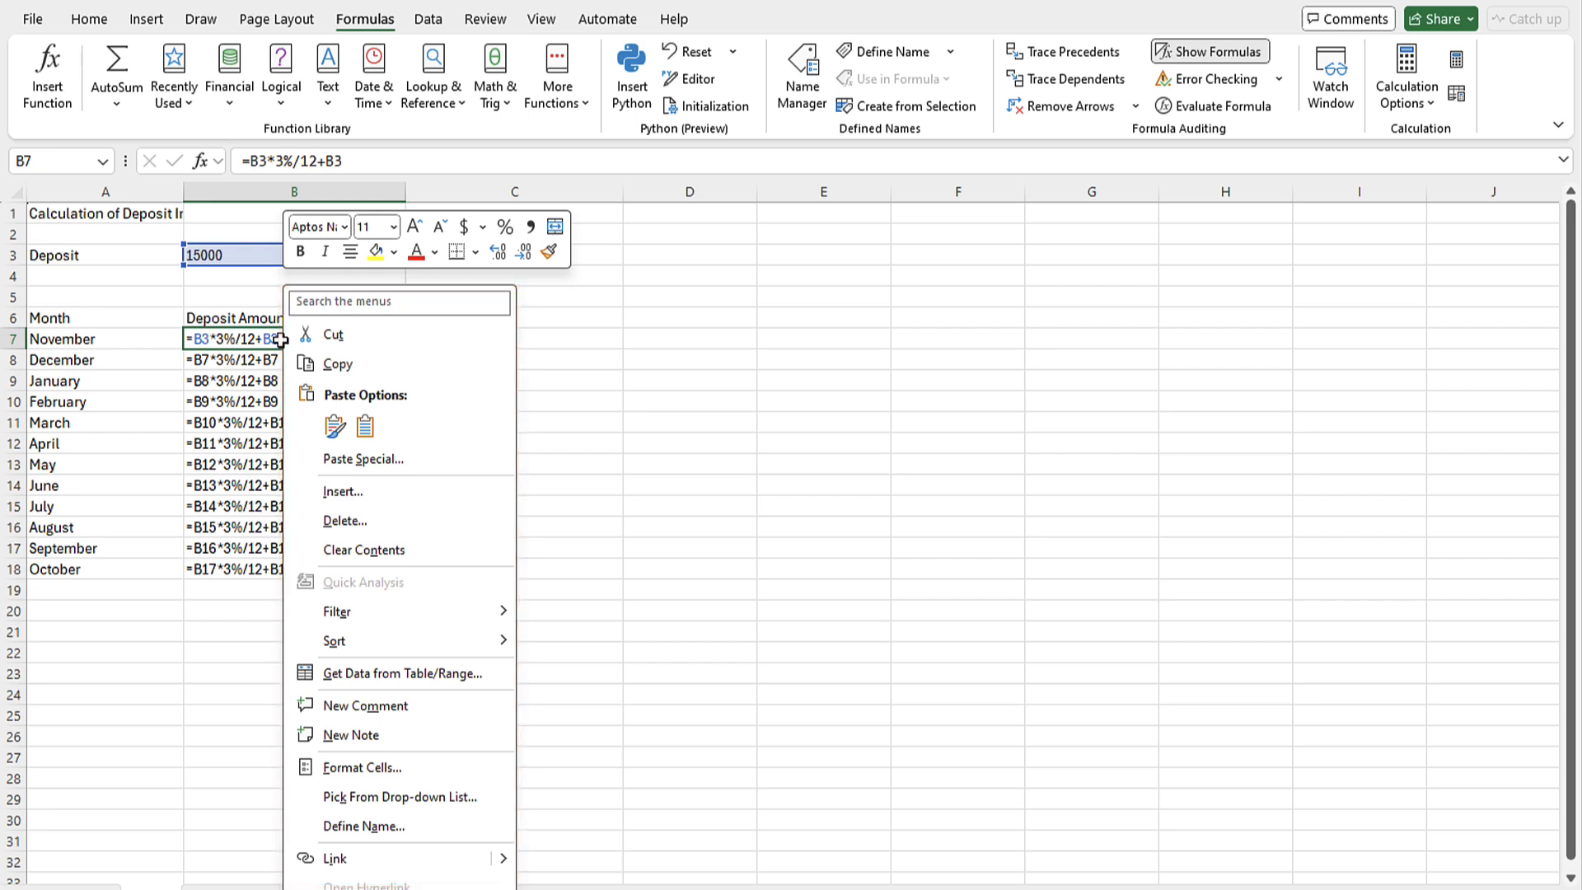
{"action": "left_click", "coordinate": [337, 366]}
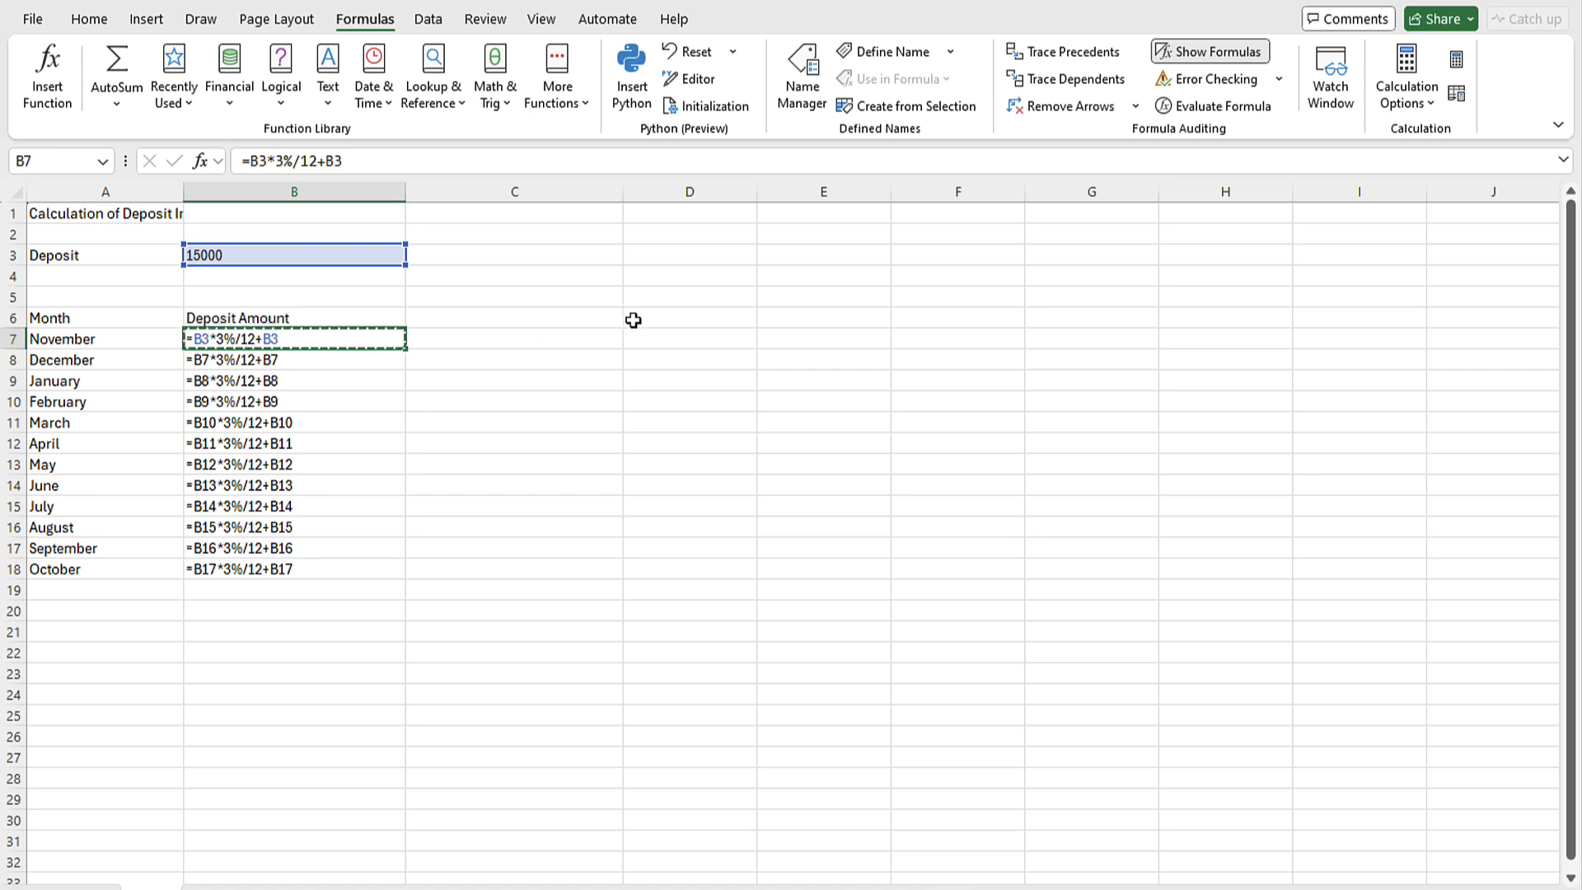
{"action": "left_click", "coordinate": [667, 319]}
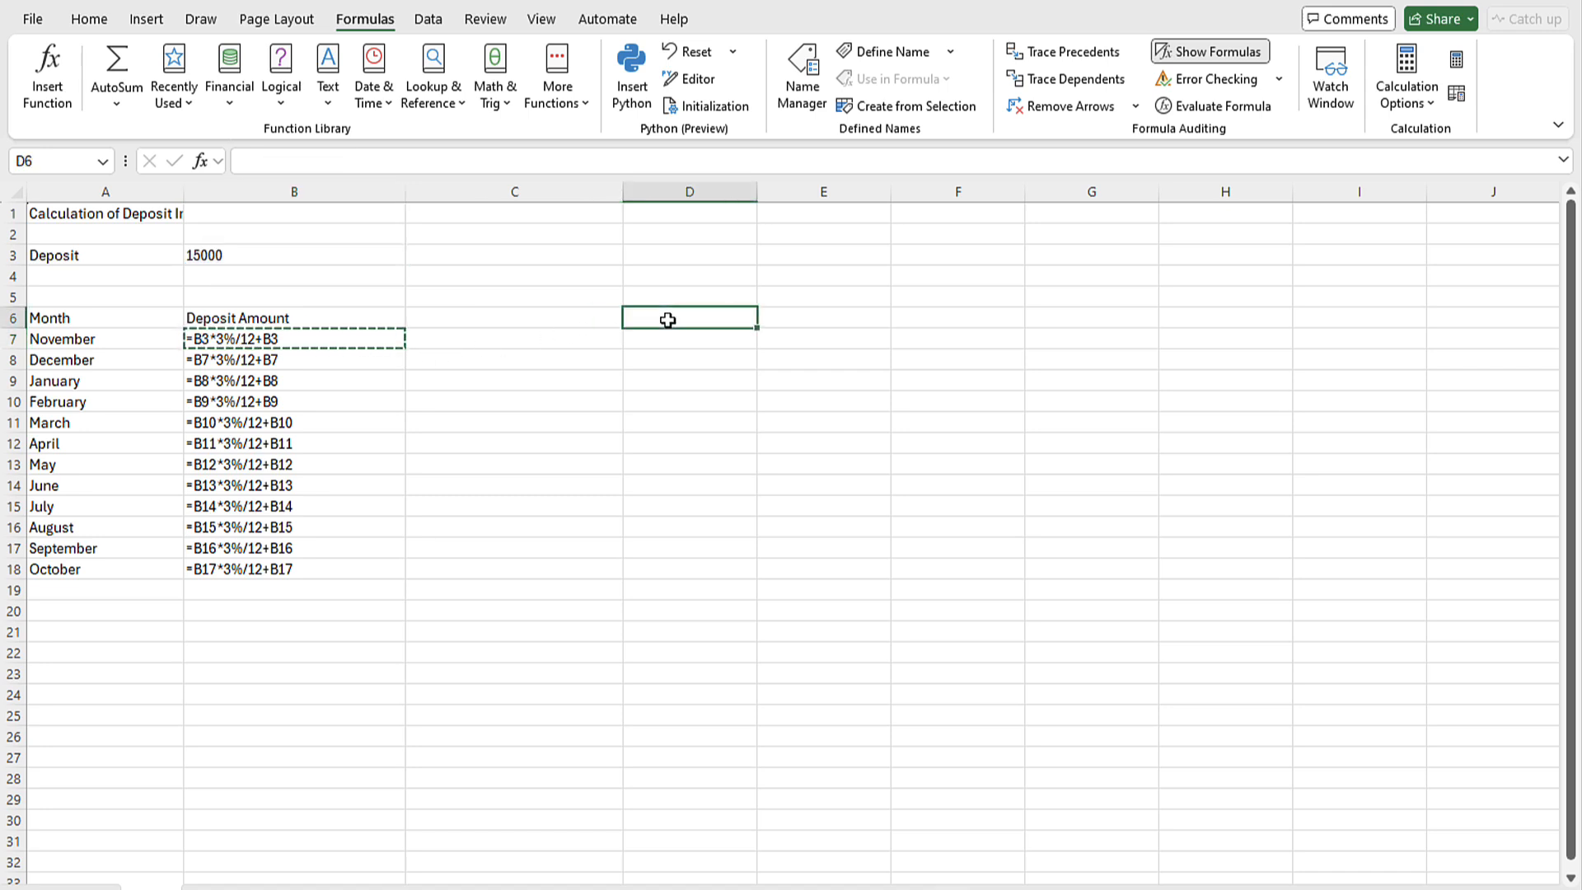
{"action": "right_click", "coordinate": [668, 319]}
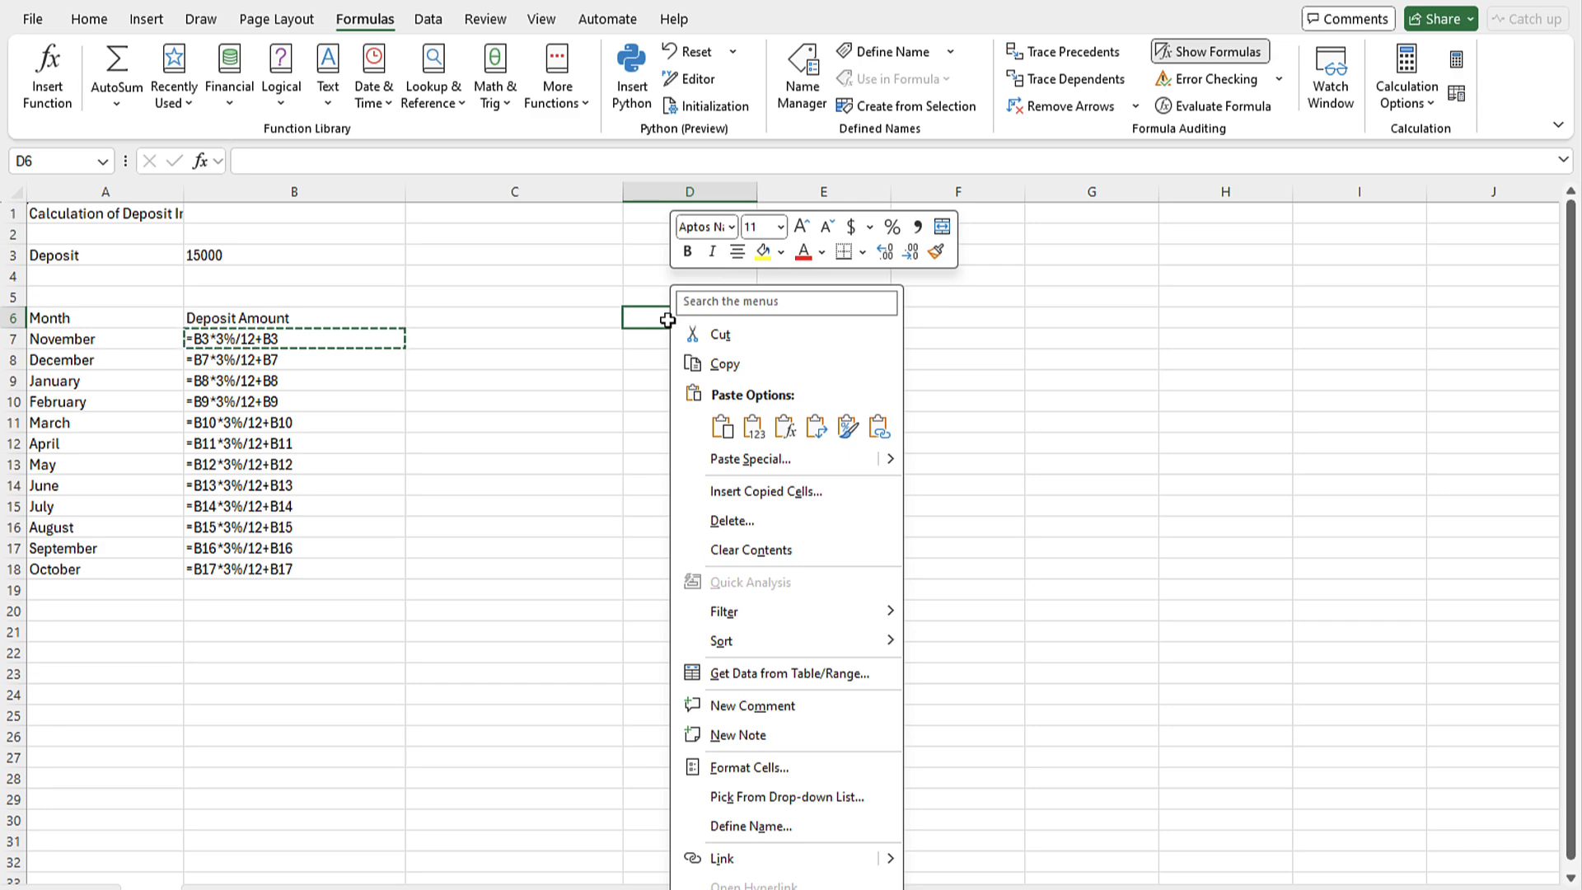
{"action": "left_click", "coordinate": [89, 21]}
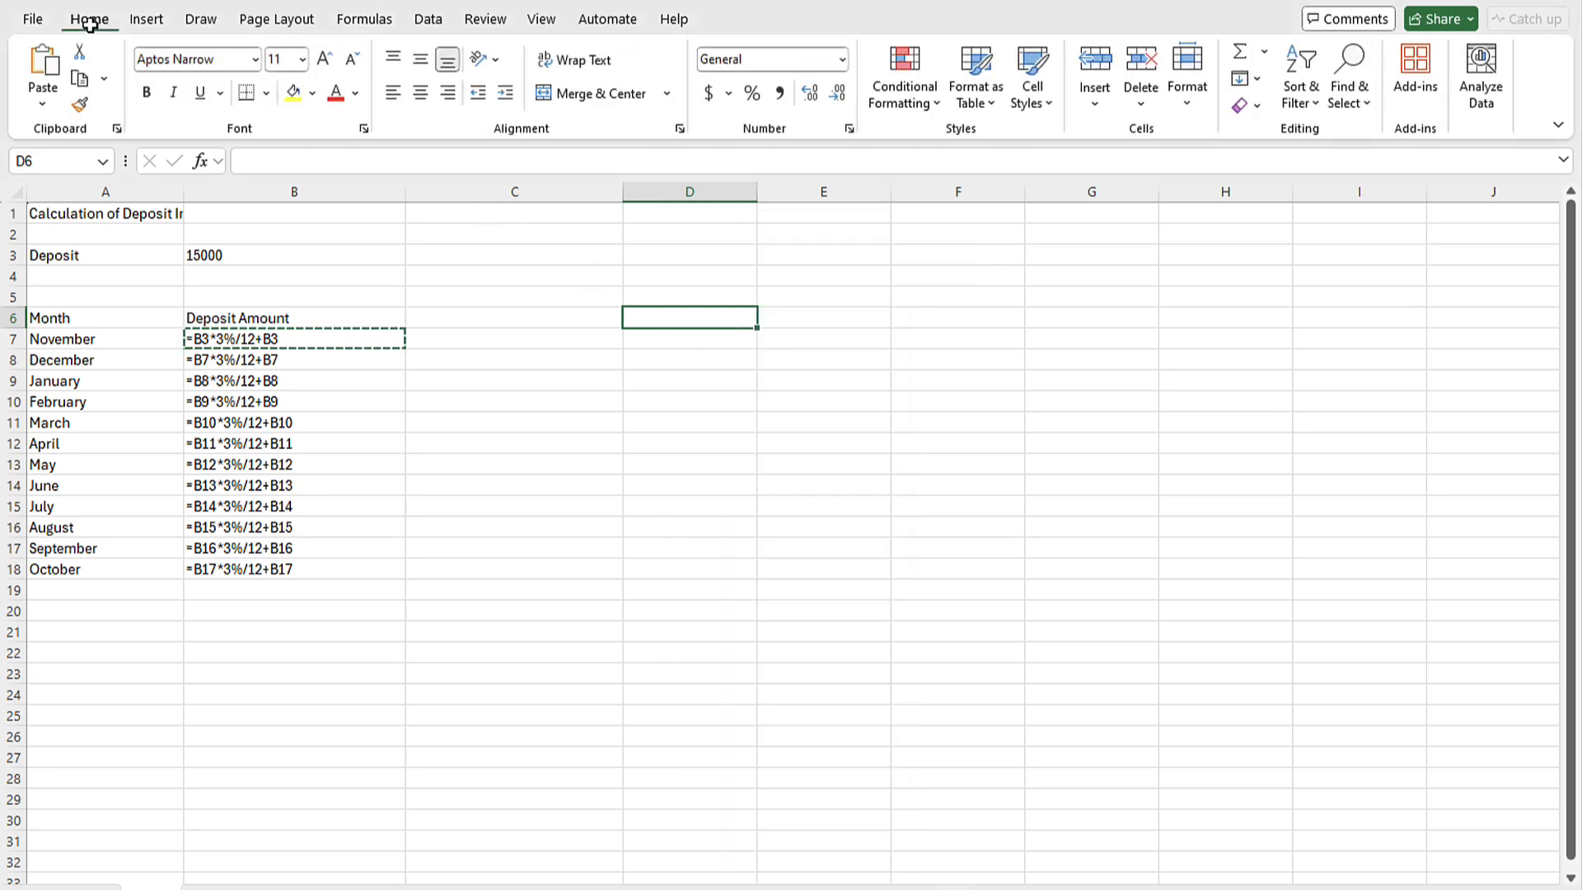
{"action": "left_click", "coordinate": [45, 76]}
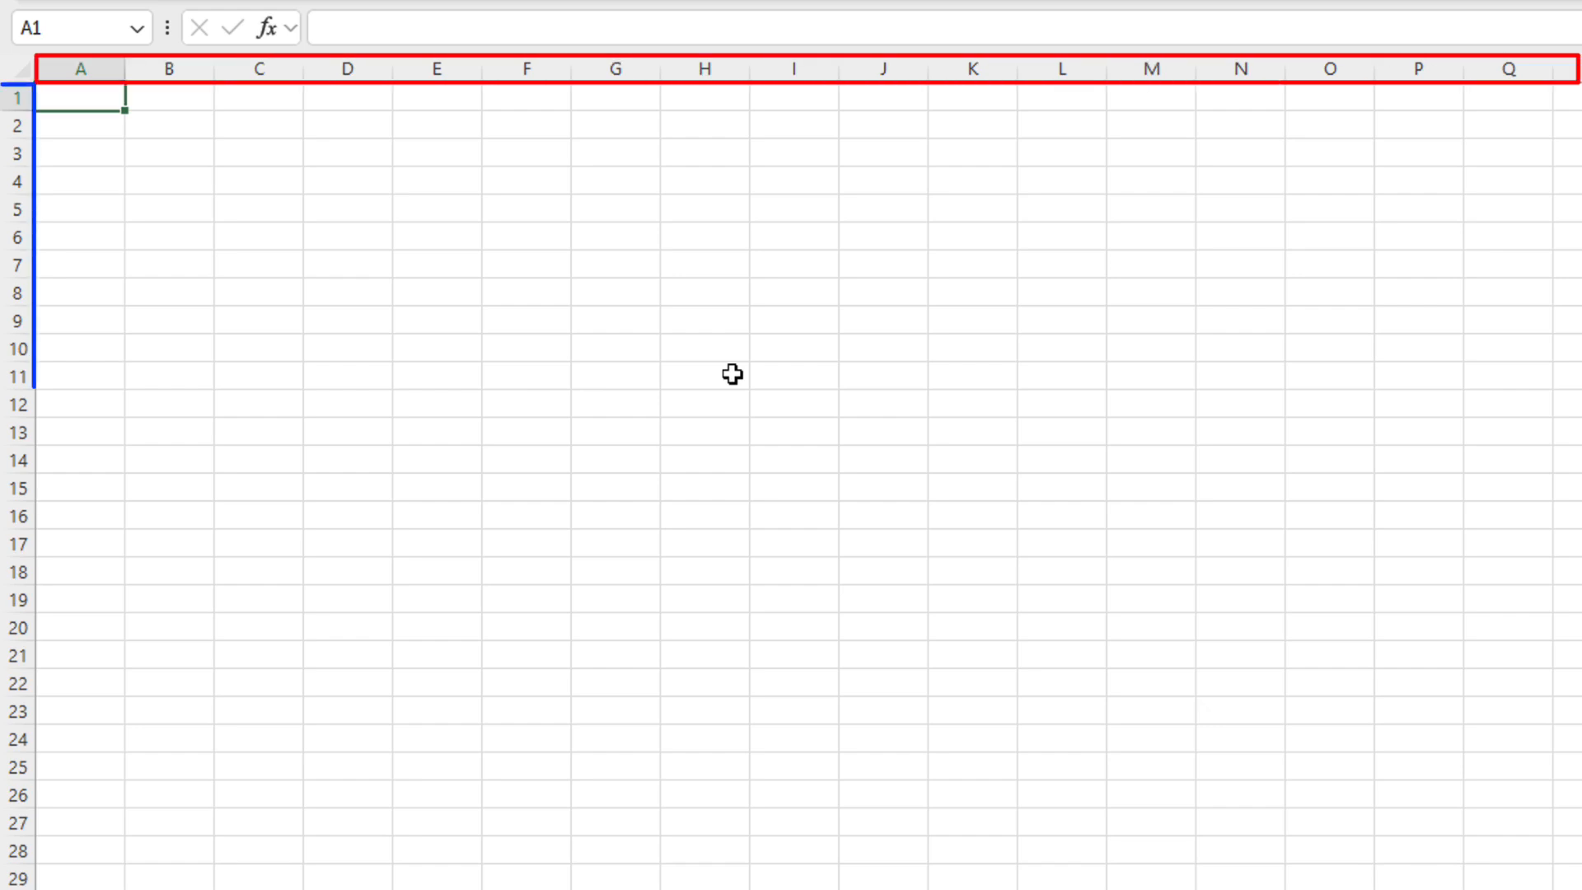
Select cell D6 on the blank worksheet
{"action": "left_click", "coordinate": [378, 248]}
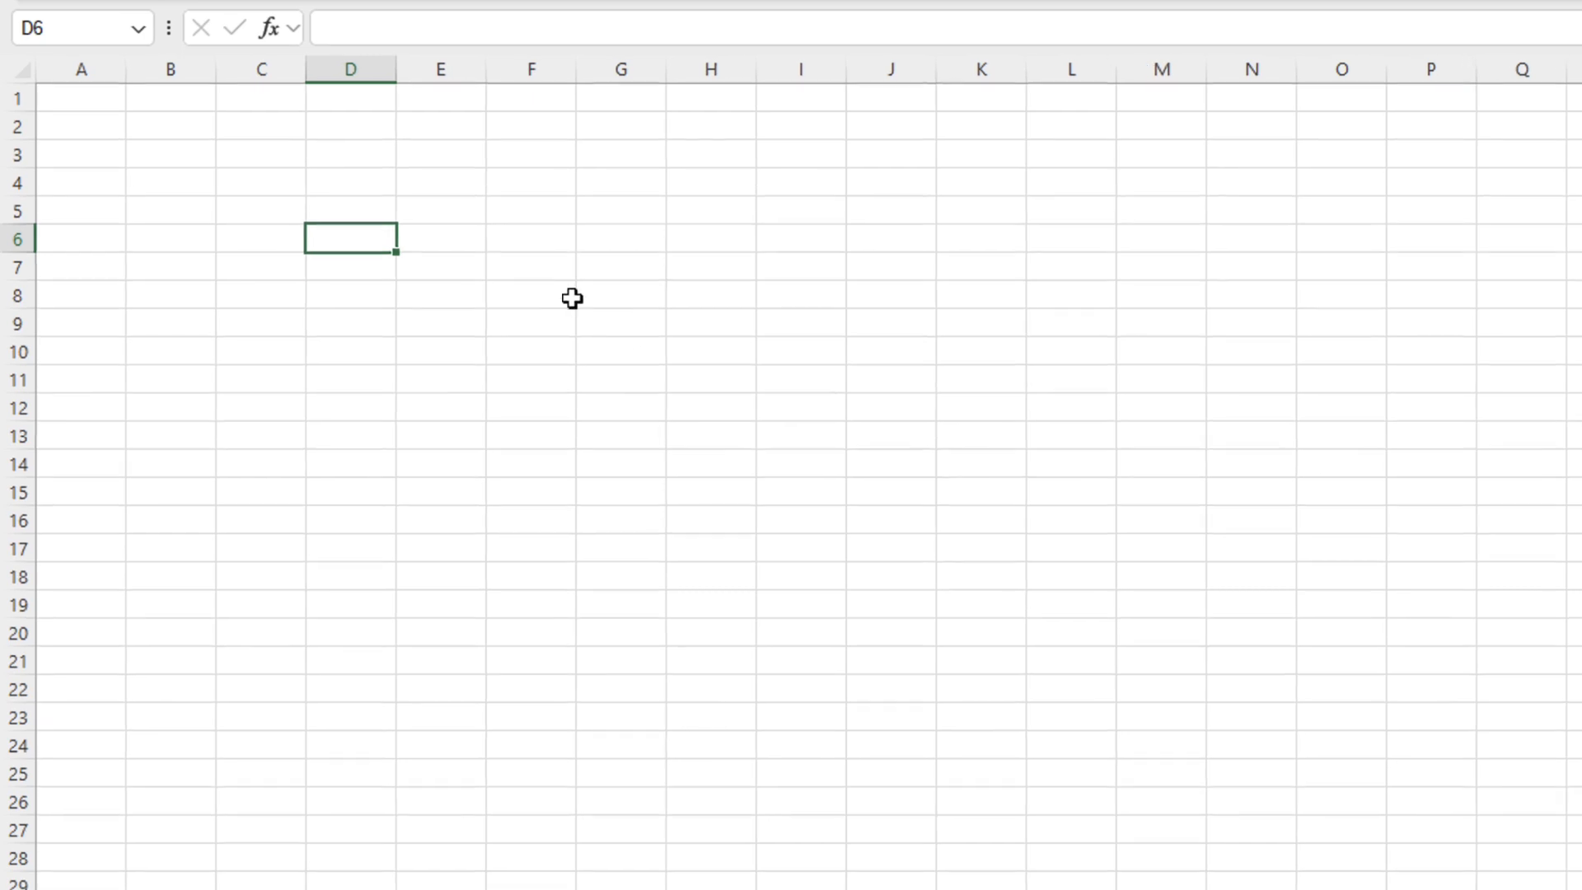
Enter 3 in E2 and 5 in F3
{"action": "left_click", "coordinate": [558, 160]}
{"action": "type", "text": "3"}
{"action": "key", "text": "Return"}
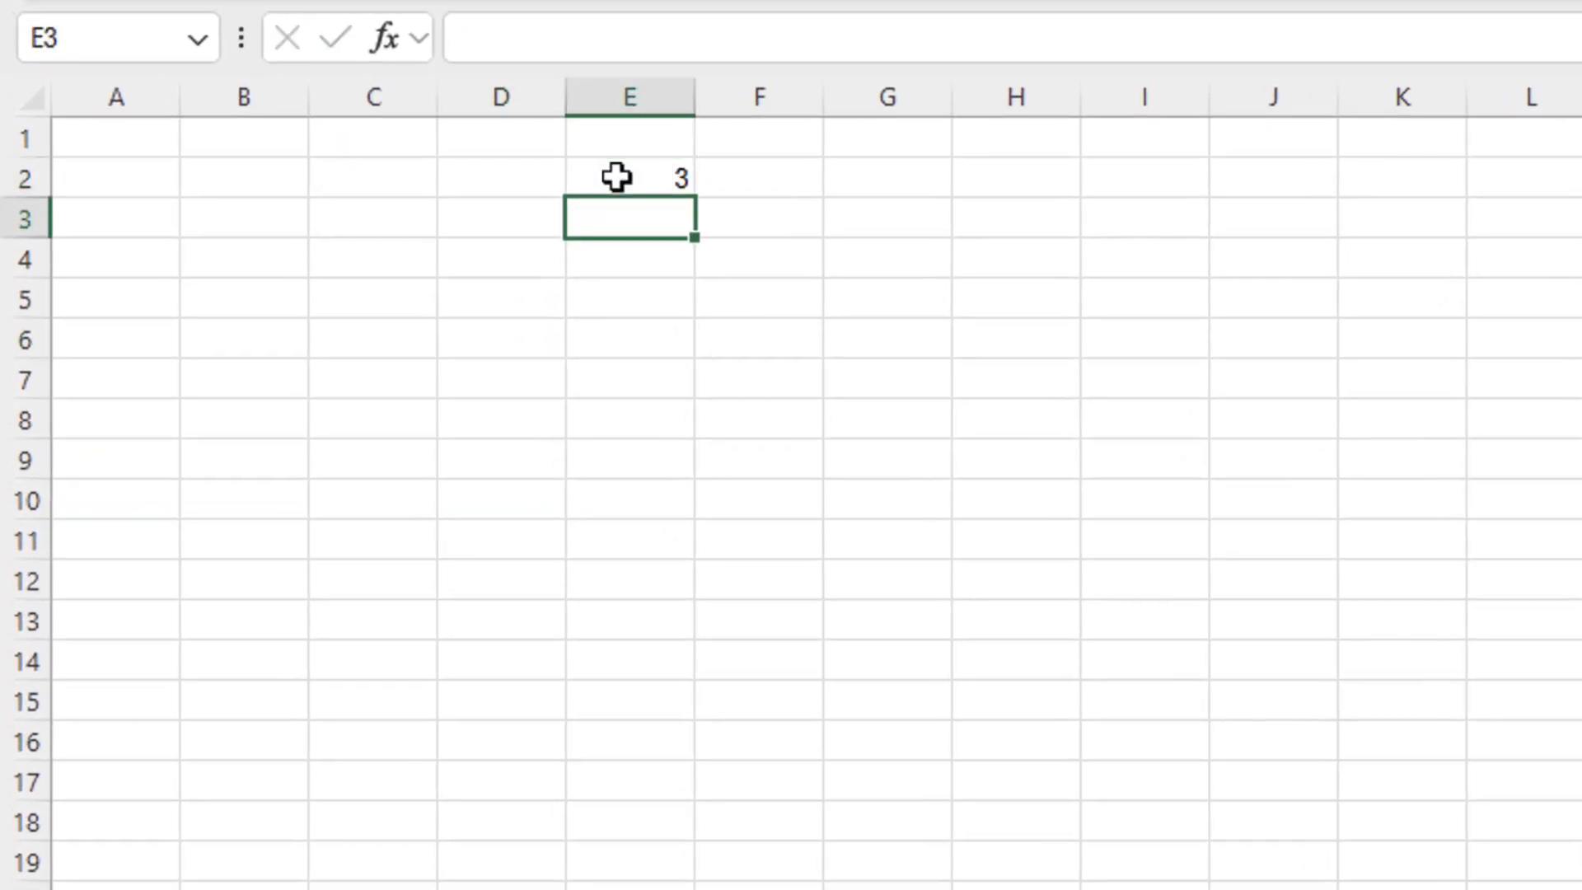
{"action": "key", "text": "Right"}
{"action": "type", "text": "5"}
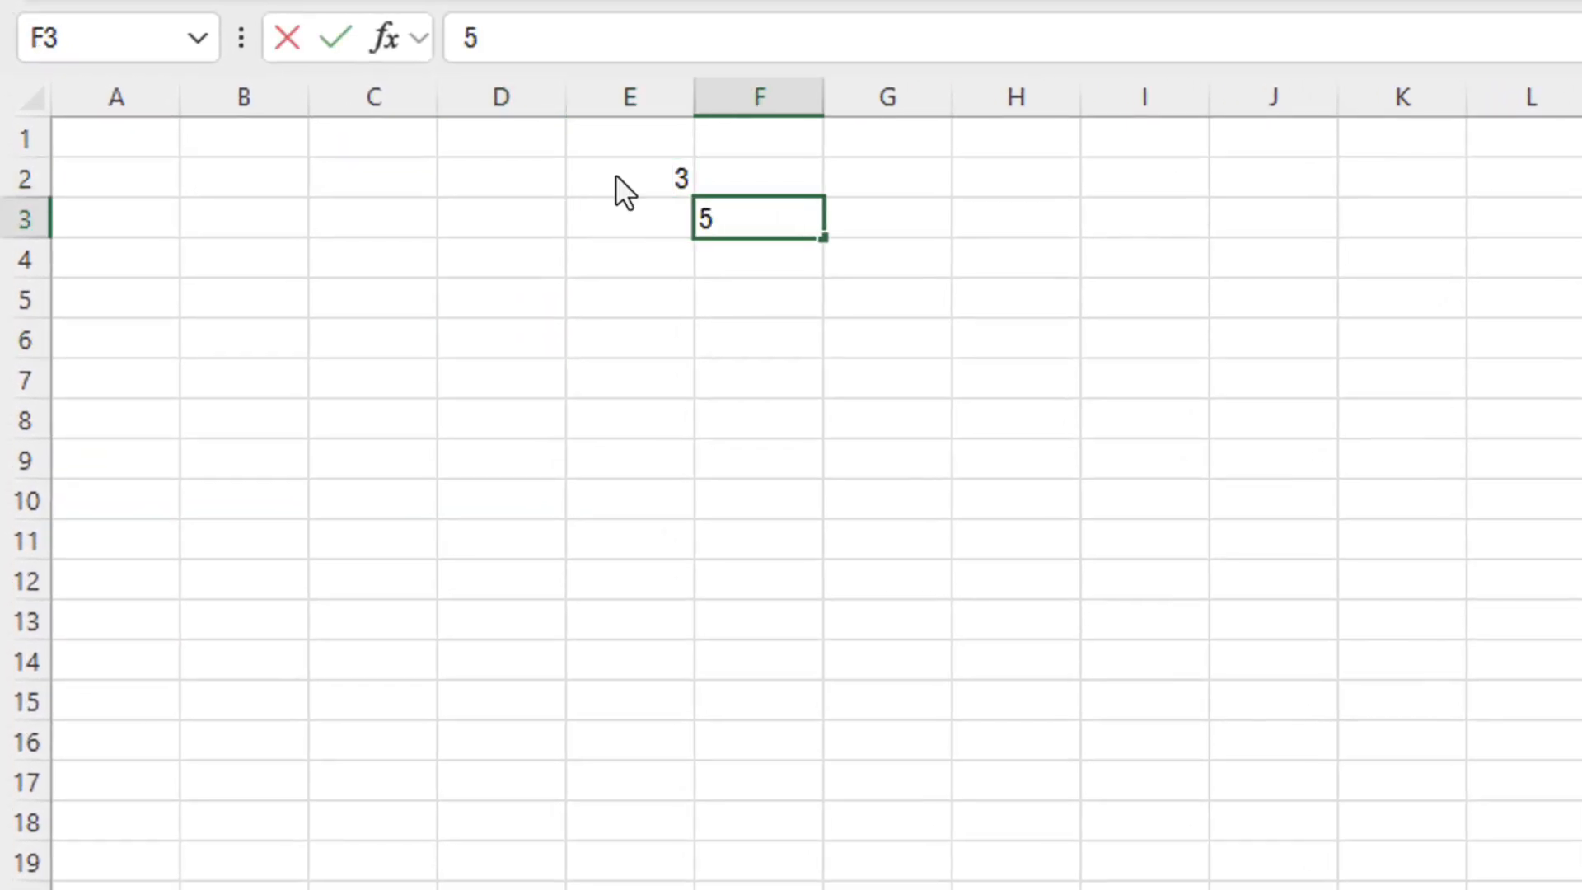
{"action": "key", "text": "Return"}
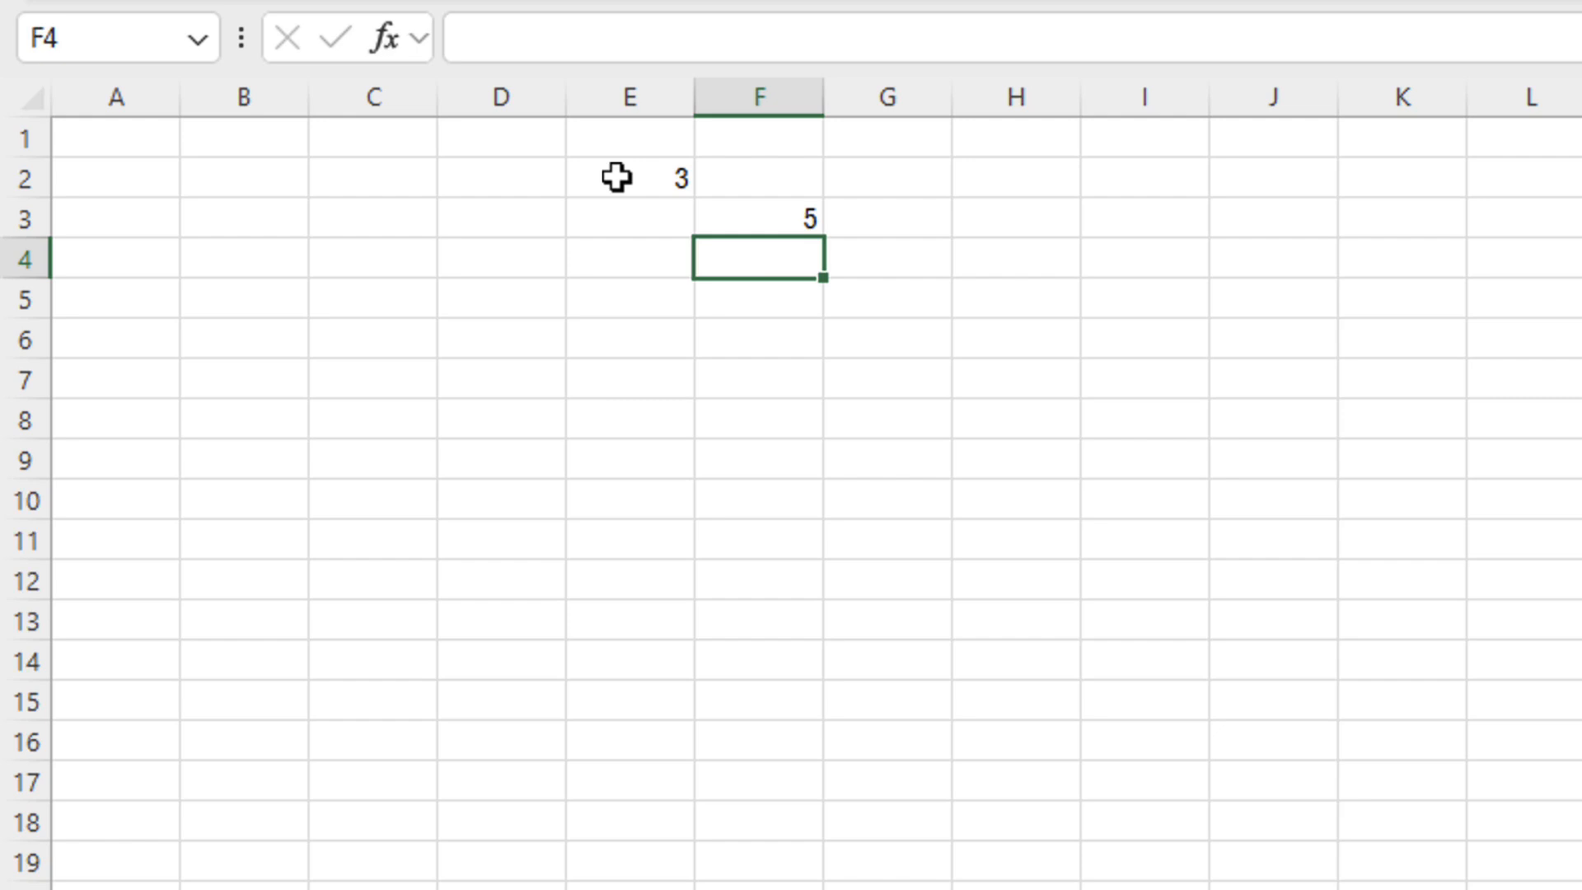
Build the formula =E2+F3 in H5 by referencing E2 and F3
{"action": "key", "text": "Right"}
{"action": "key", "text": "Right"}
{"action": "key", "text": "Down"}
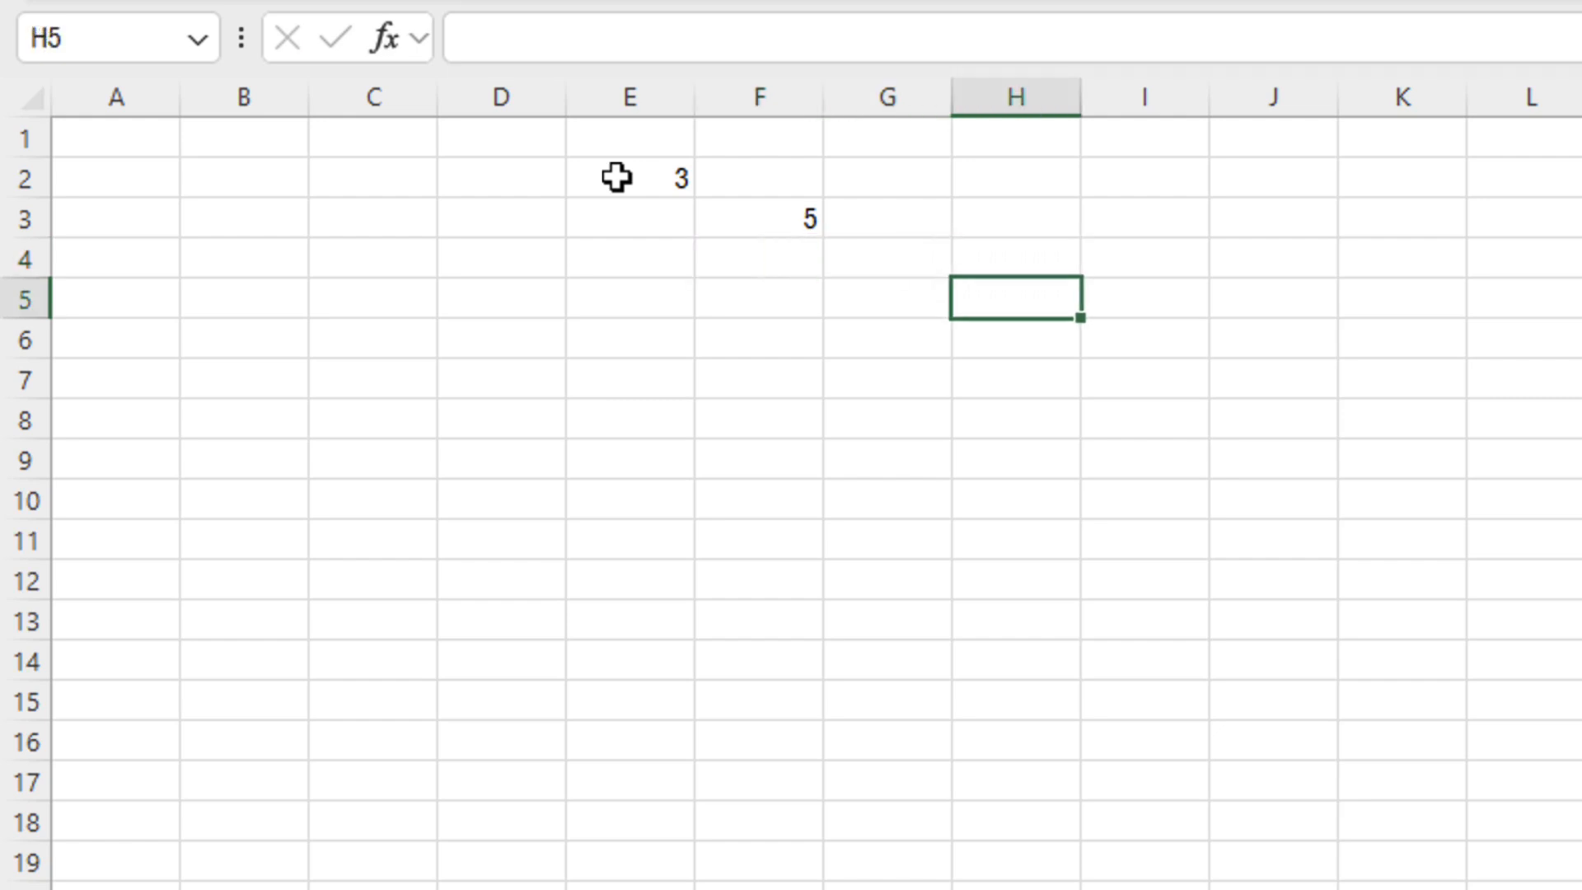
{"action": "type", "text": "="}
{"action": "left_click", "coordinate": [618, 177]}
{"action": "type", "text": "+"}
{"action": "left_click", "coordinate": [748, 209]}
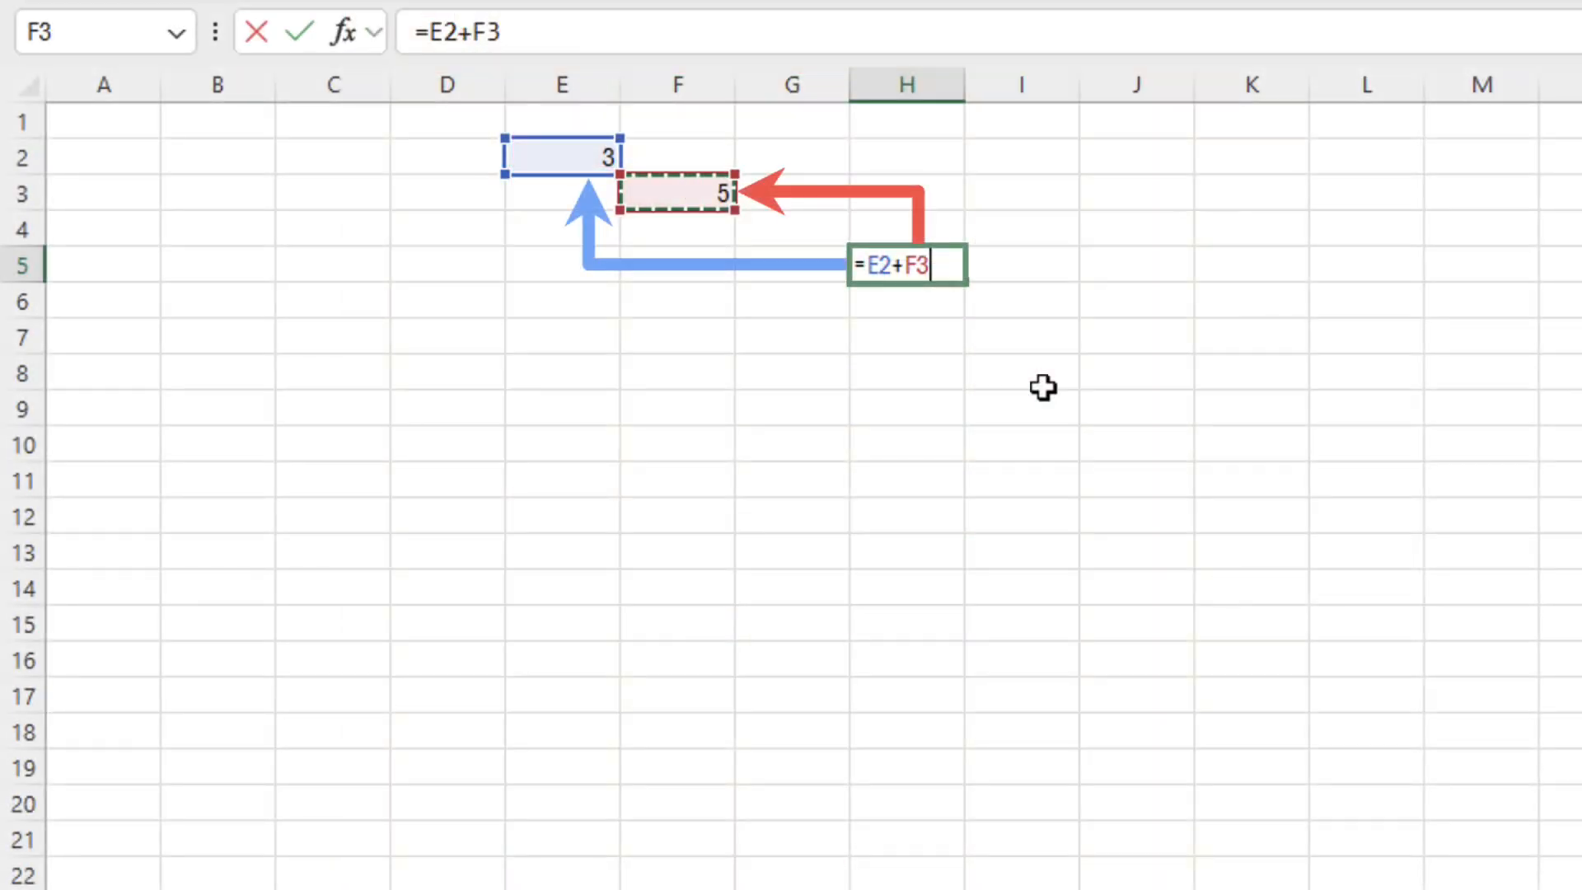
Commit H5 to show 8, then copy its formula into J12 as =G9+H10
{"action": "key", "text": "Return"}
{"action": "right_click", "coordinate": [939, 264]}
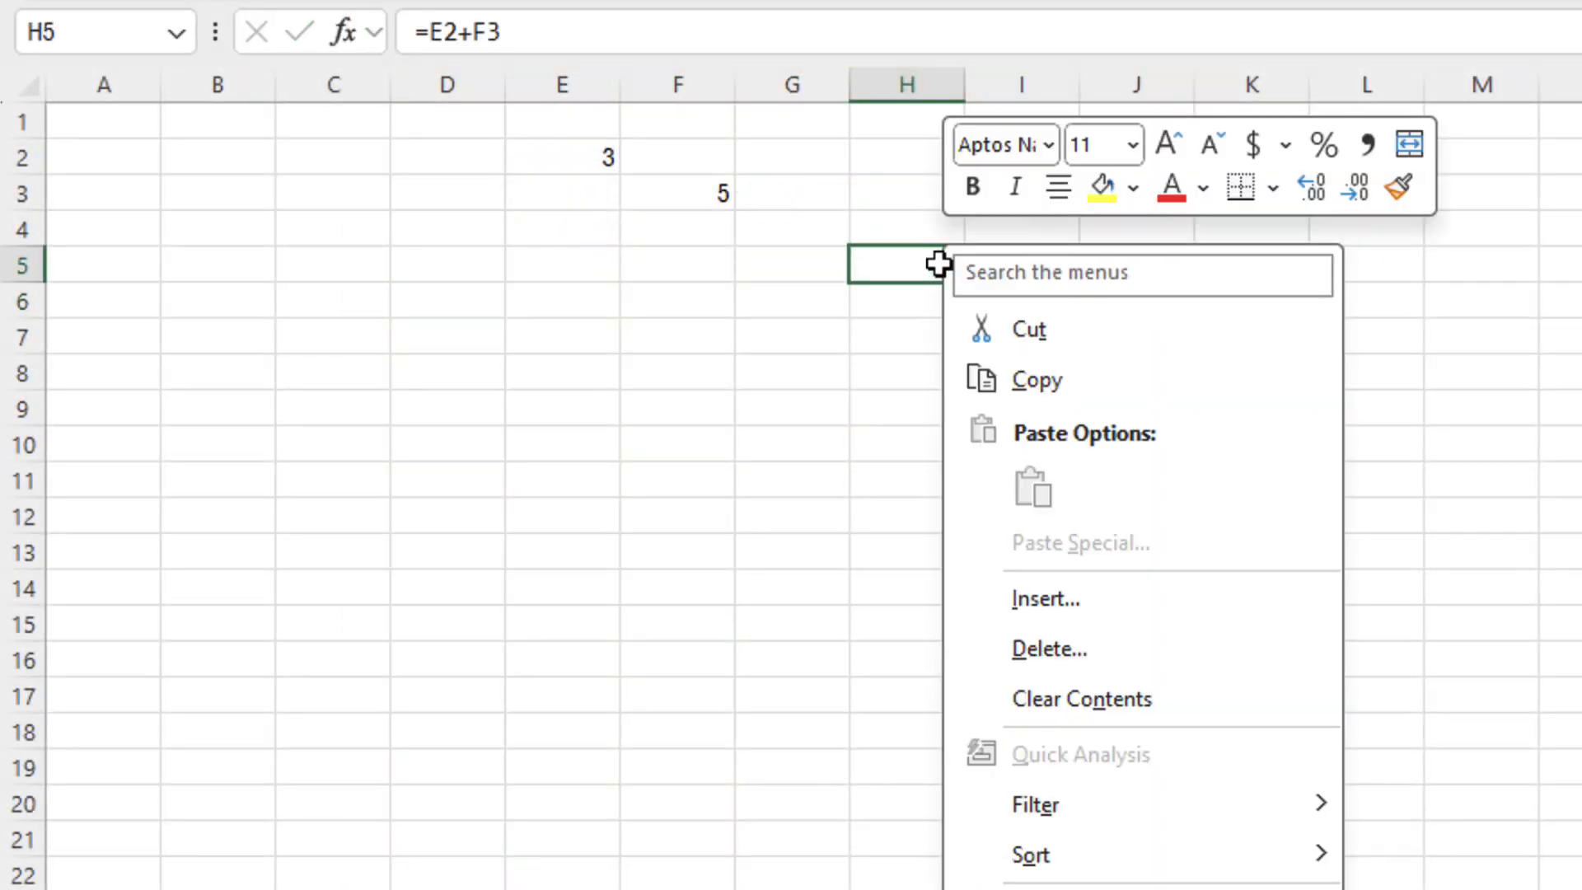
{"action": "left_click", "coordinate": [1027, 372]}
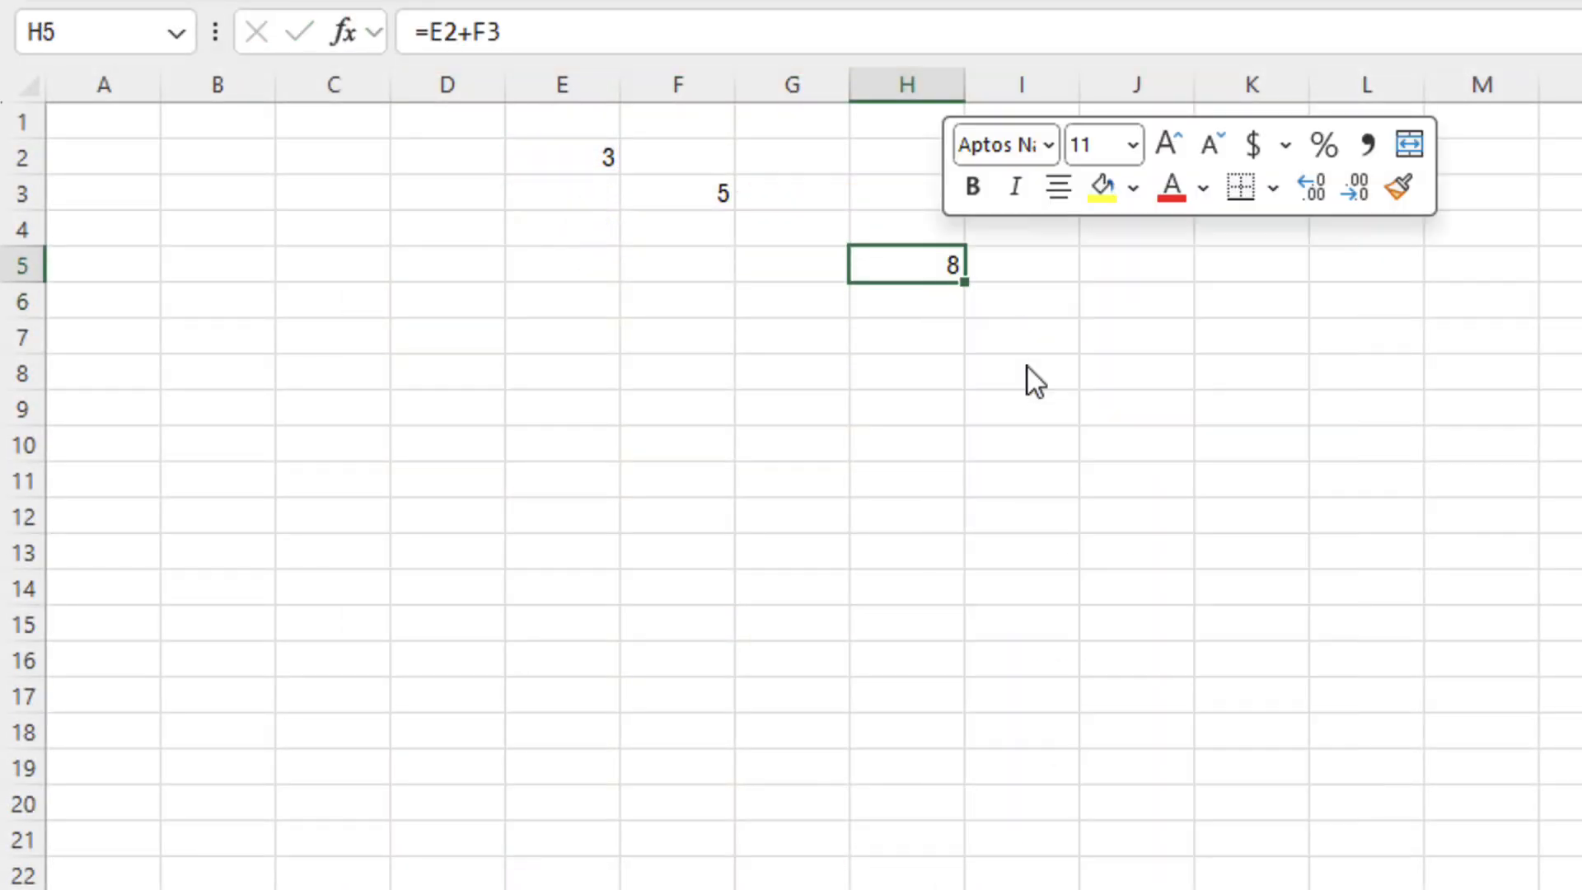
{"action": "right_click", "coordinate": [1145, 512]}
{"action": "left_click", "coordinate": [1233, 491]}
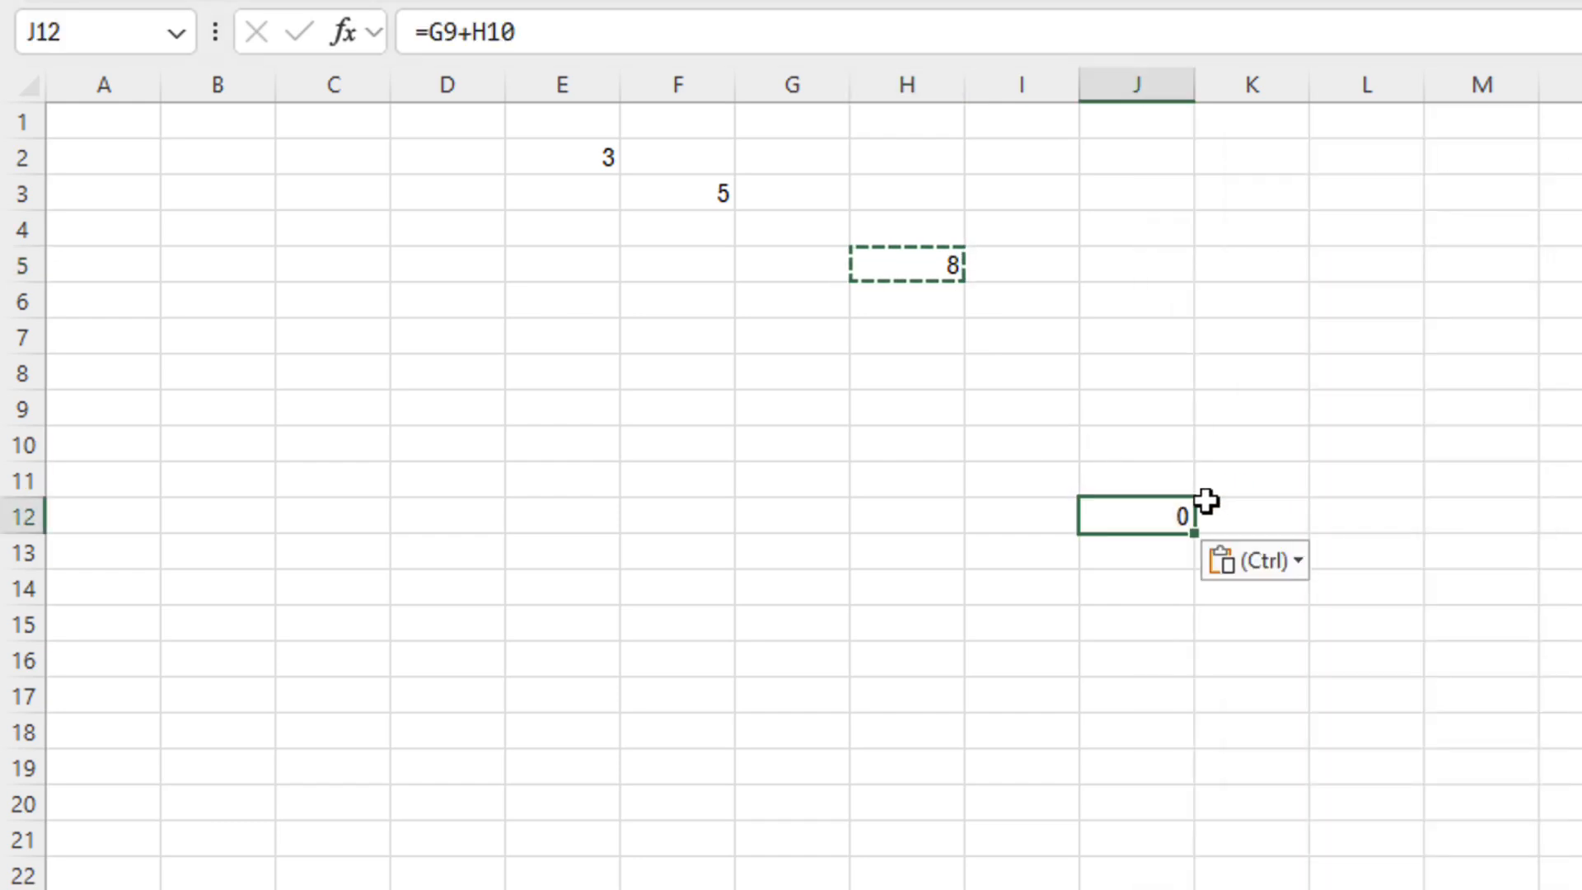
{"action": "double_click", "coordinate": [1177, 511]}
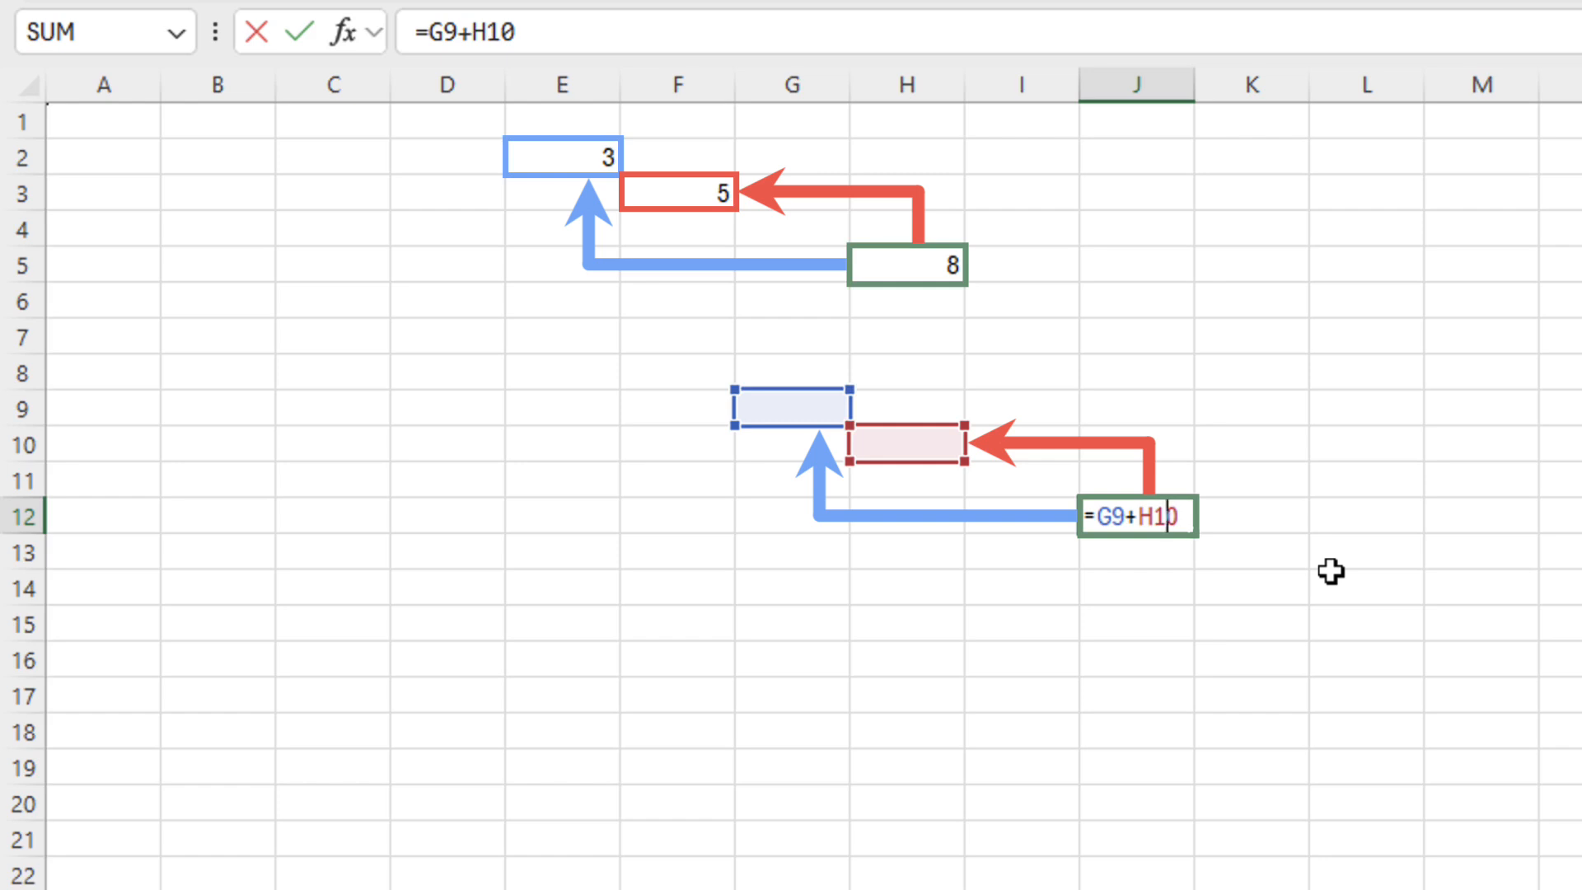
{"action": "key", "text": "ctrl+Return"}
Fill J12's formula down to J16 and inspect each shifted formula, all returning 0
{"action": "left_click_drag", "start_coordinate": [1194, 539], "coordinate": [1204, 678]}
{"action": "double_click", "coordinate": [1154, 519]}
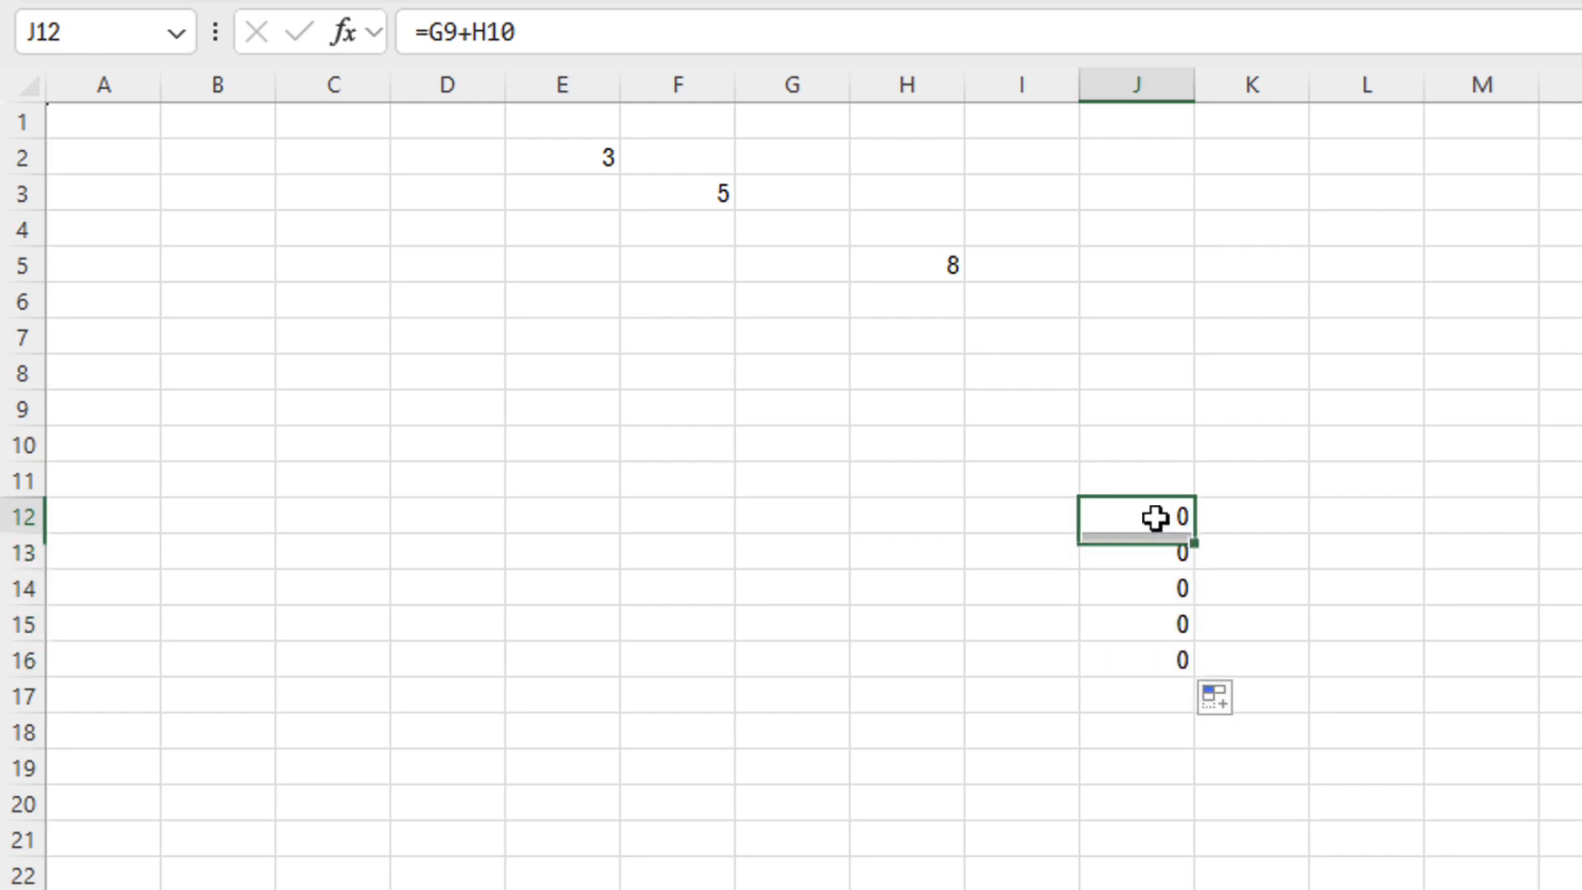
{"action": "double_click", "coordinate": [1166, 552]}
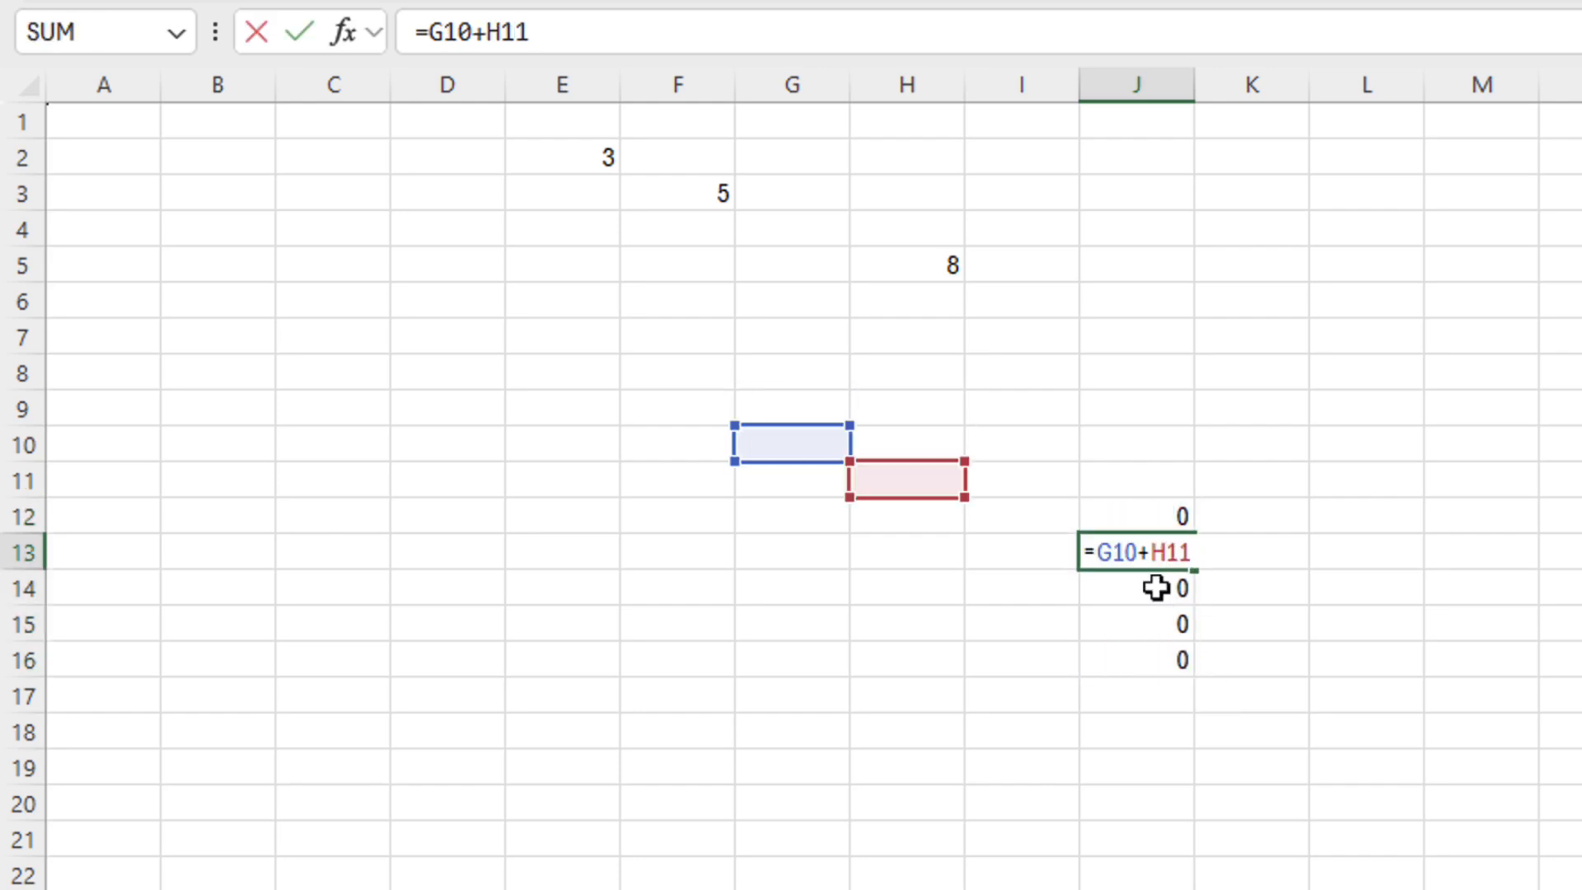
{"action": "double_click", "coordinate": [1157, 589]}
{"action": "double_click", "coordinate": [1158, 625]}
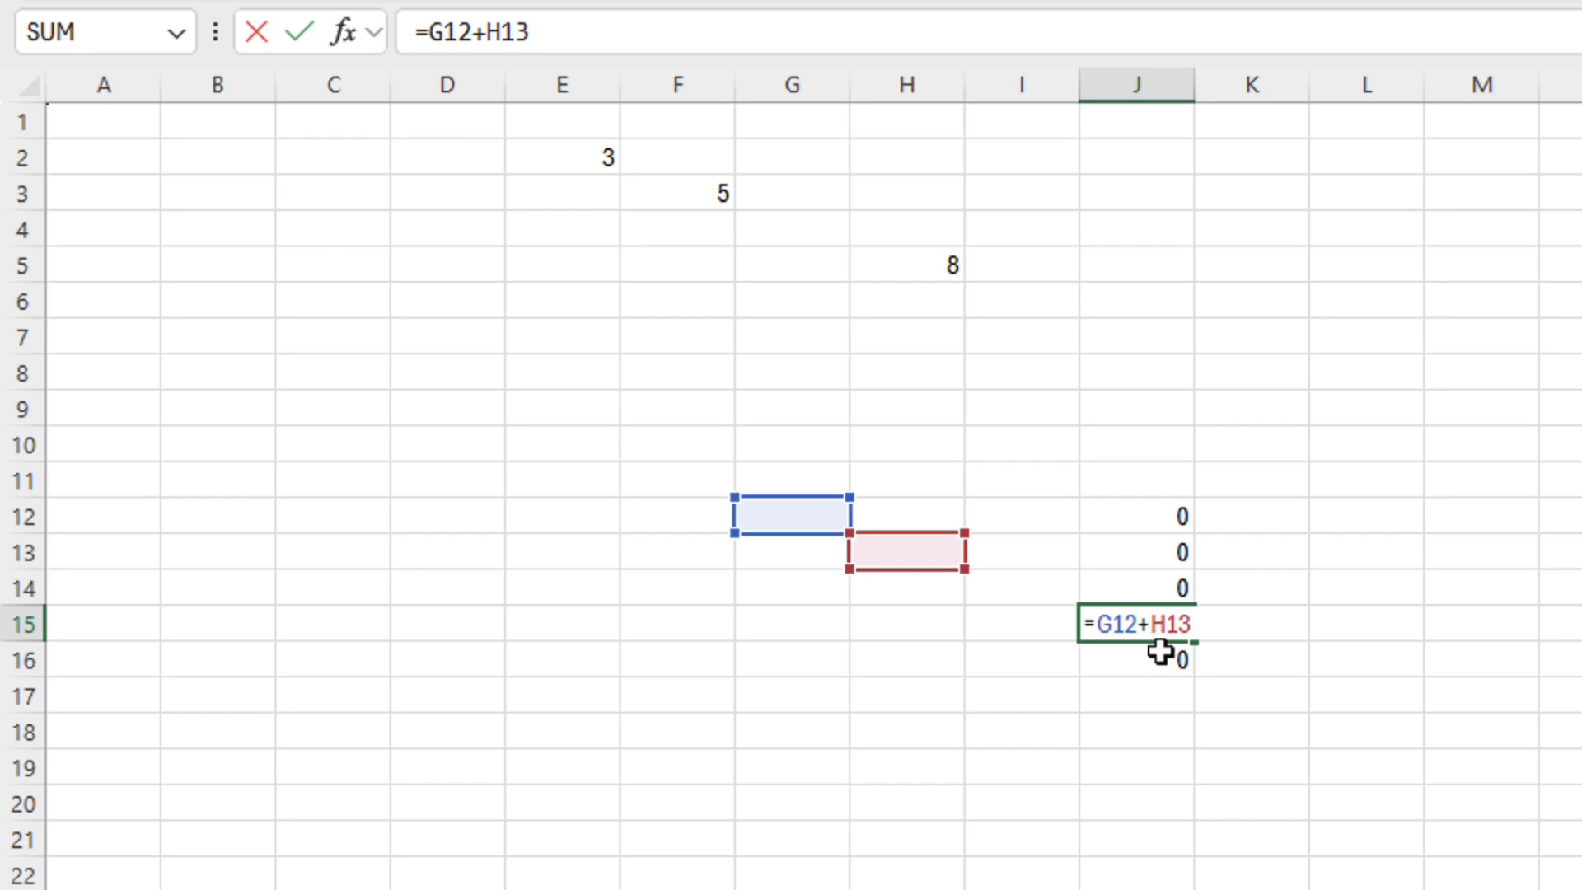
{"action": "double_click", "coordinate": [1166, 659]}
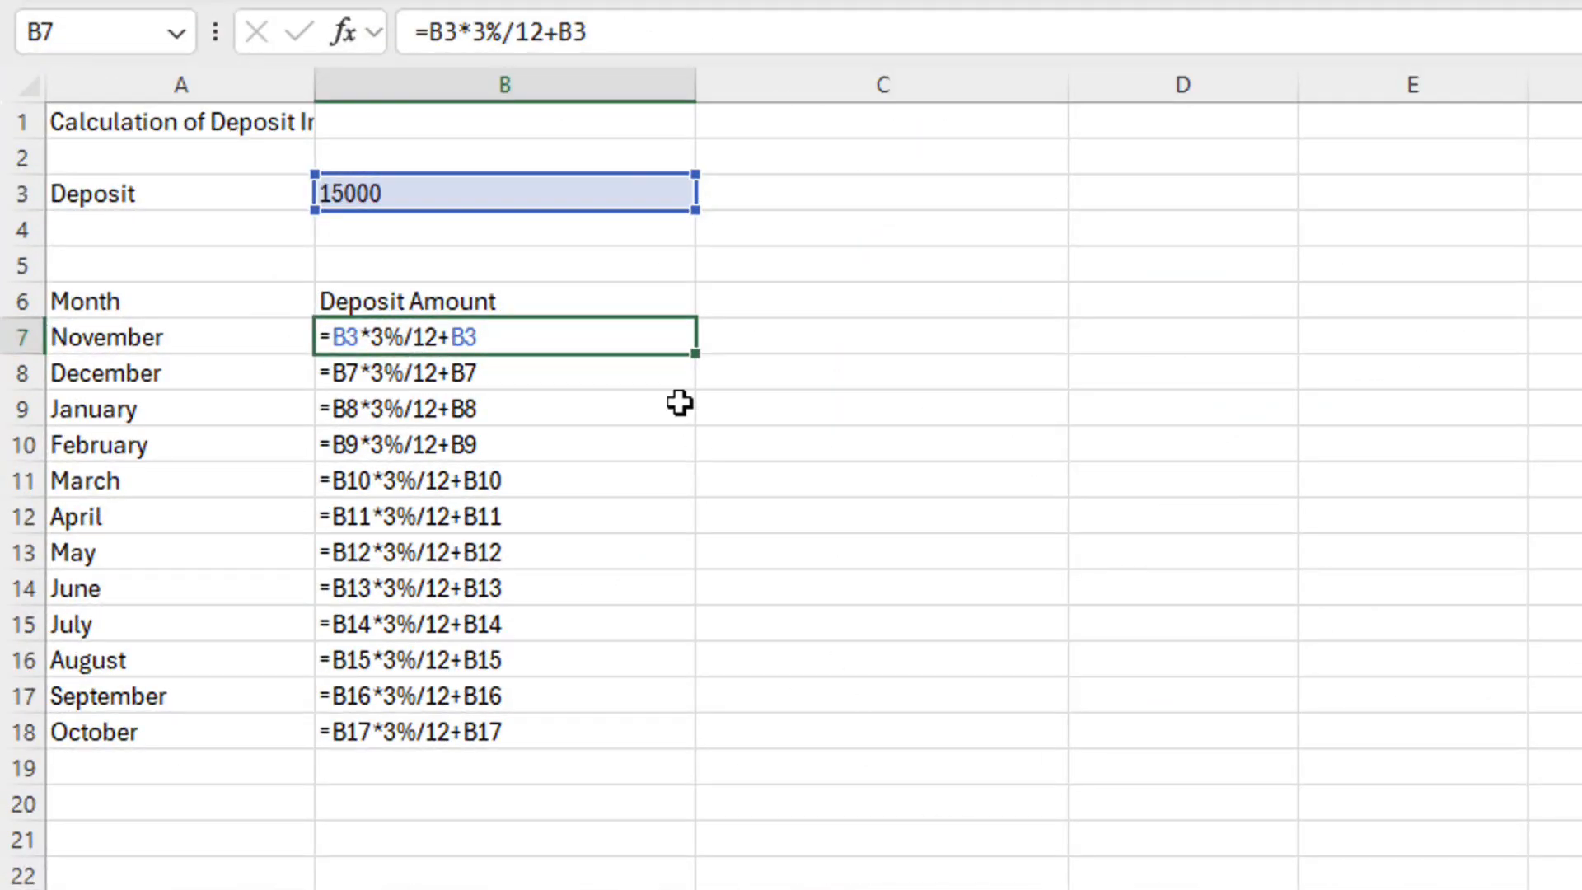
Enter the formula =A2+B2 in C2
{"action": "double_click", "coordinate": [660, 371]}
{"action": "left_click_drag", "start_coordinate": [660, 370], "coordinate": [643, 718]}
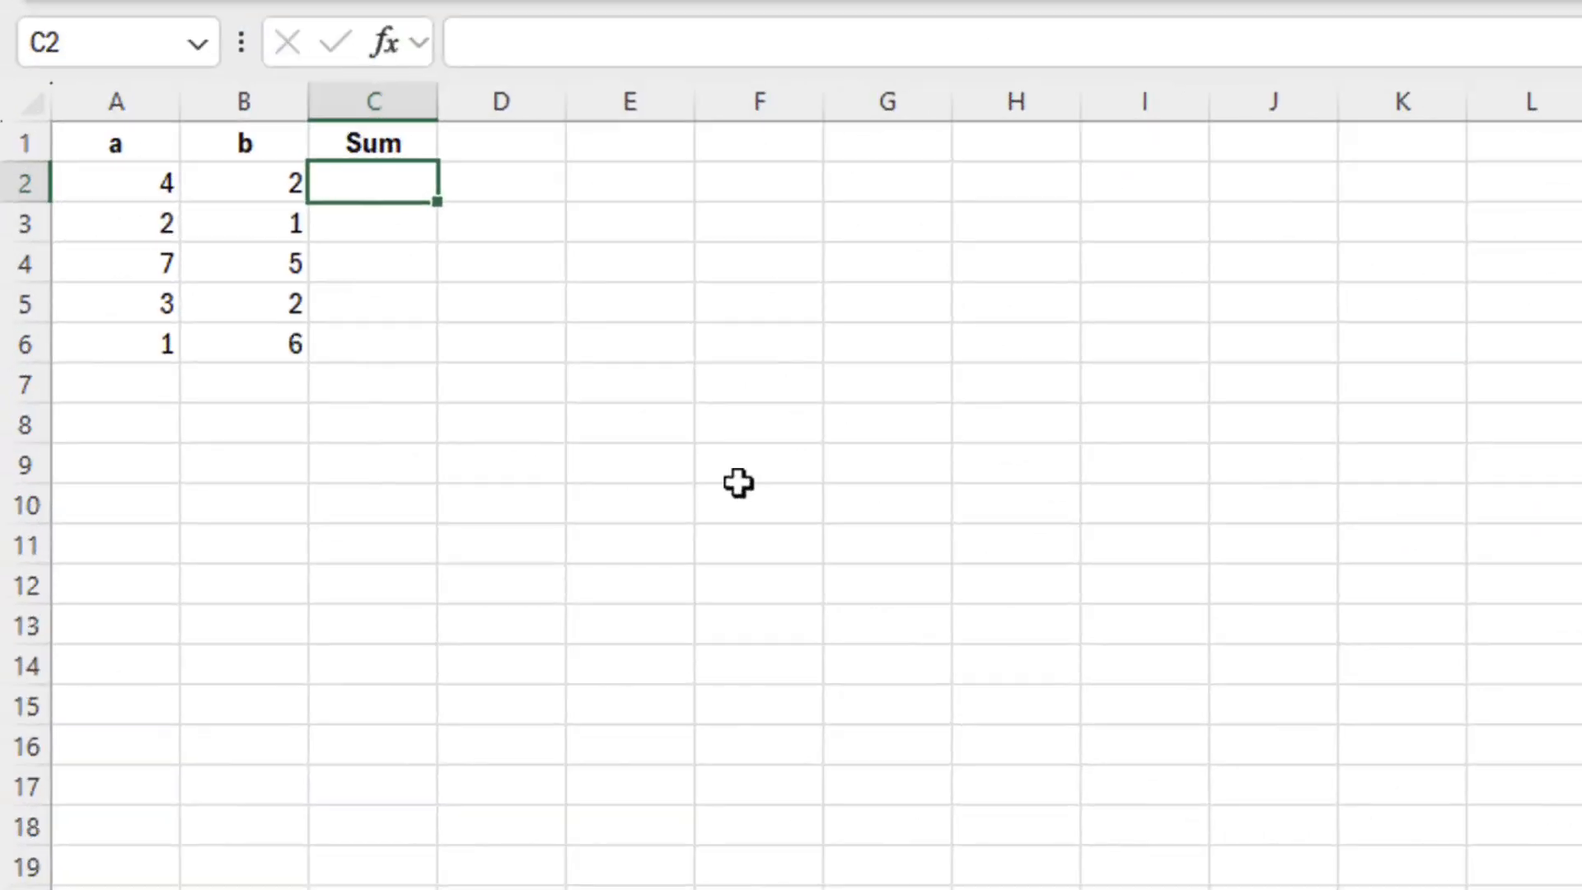
{"action": "type", "text": "="}
{"action": "left_click", "coordinate": [148, 179]}
{"action": "type", "text": "+"}
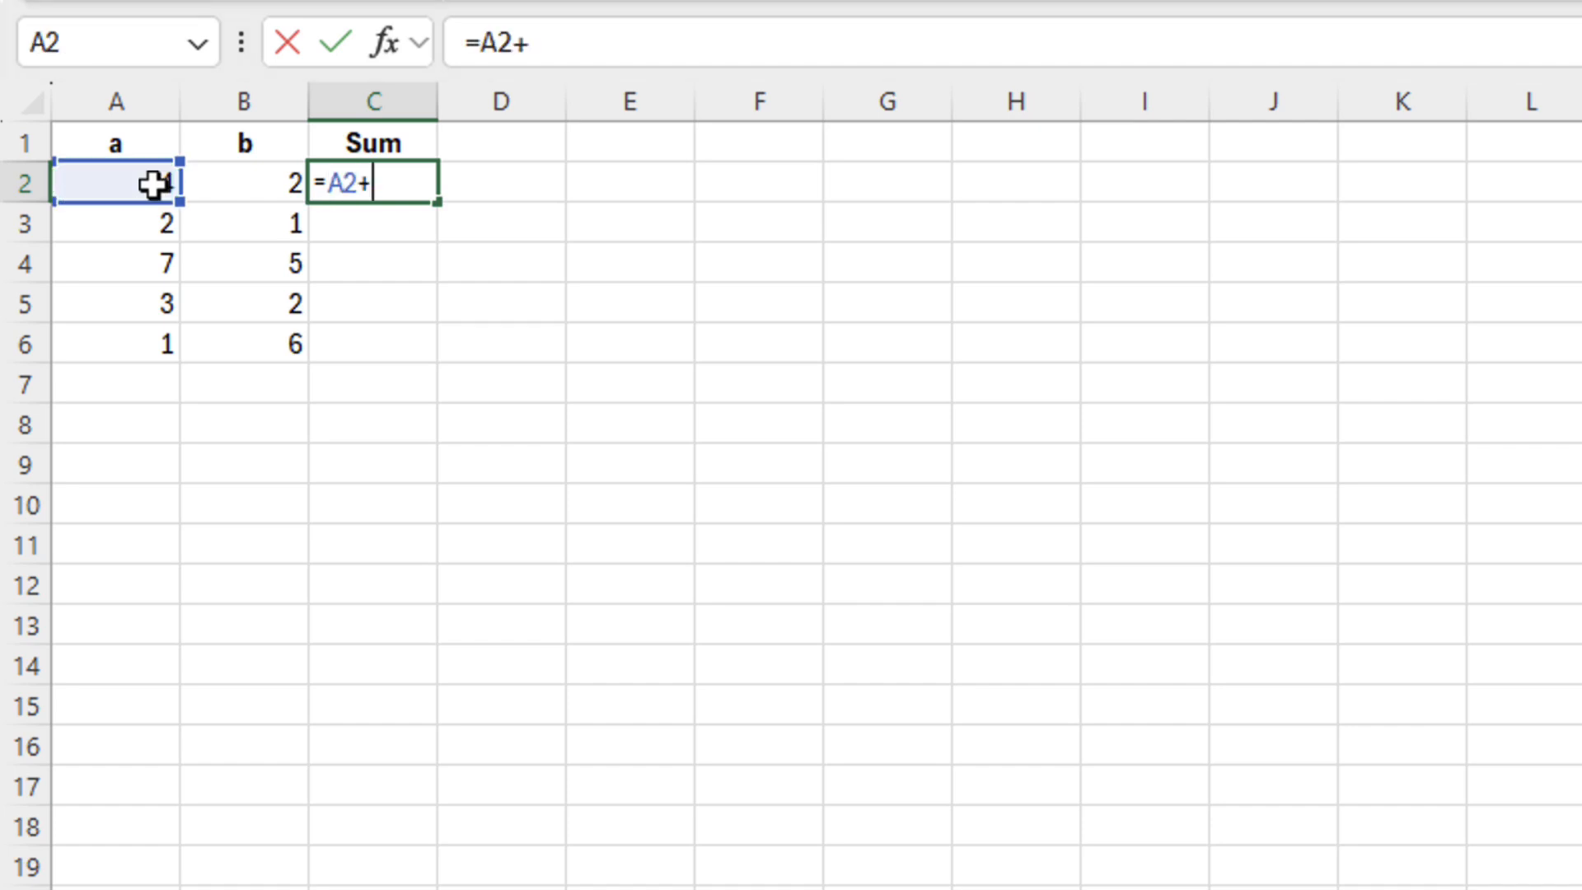
{"action": "left_click", "coordinate": [268, 183]}
{"action": "key", "text": "Return"}
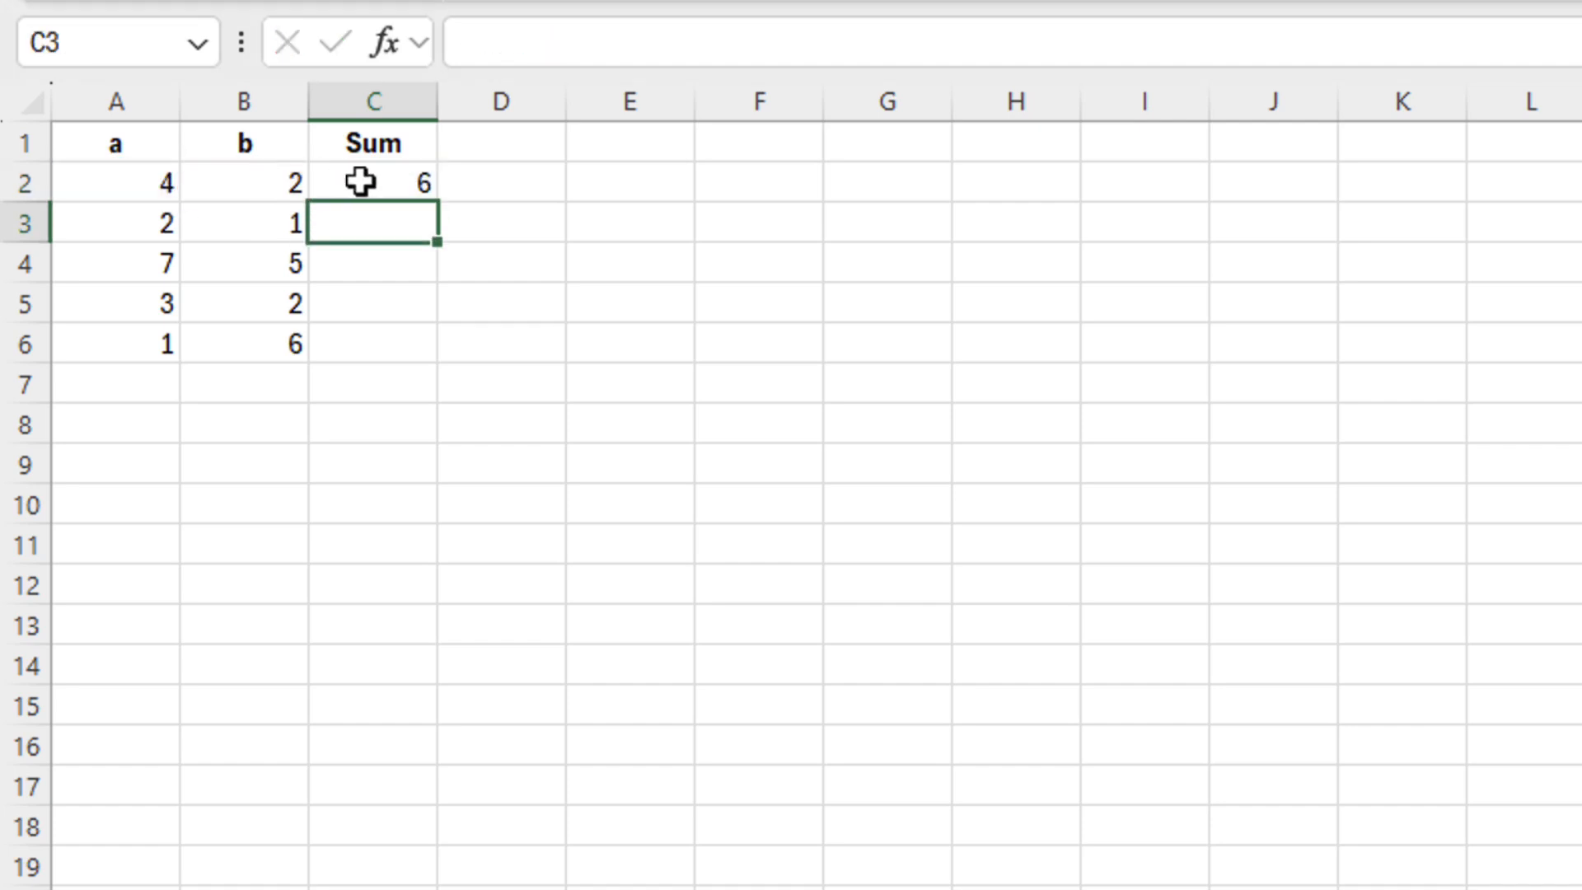
Fill =A2+B2 down to C6 (6, 3, 12, 5, 7) and check each cell's formula
{"action": "left_click", "coordinate": [360, 181]}
{"action": "left_click_drag", "start_coordinate": [437, 203], "coordinate": [438, 357]}
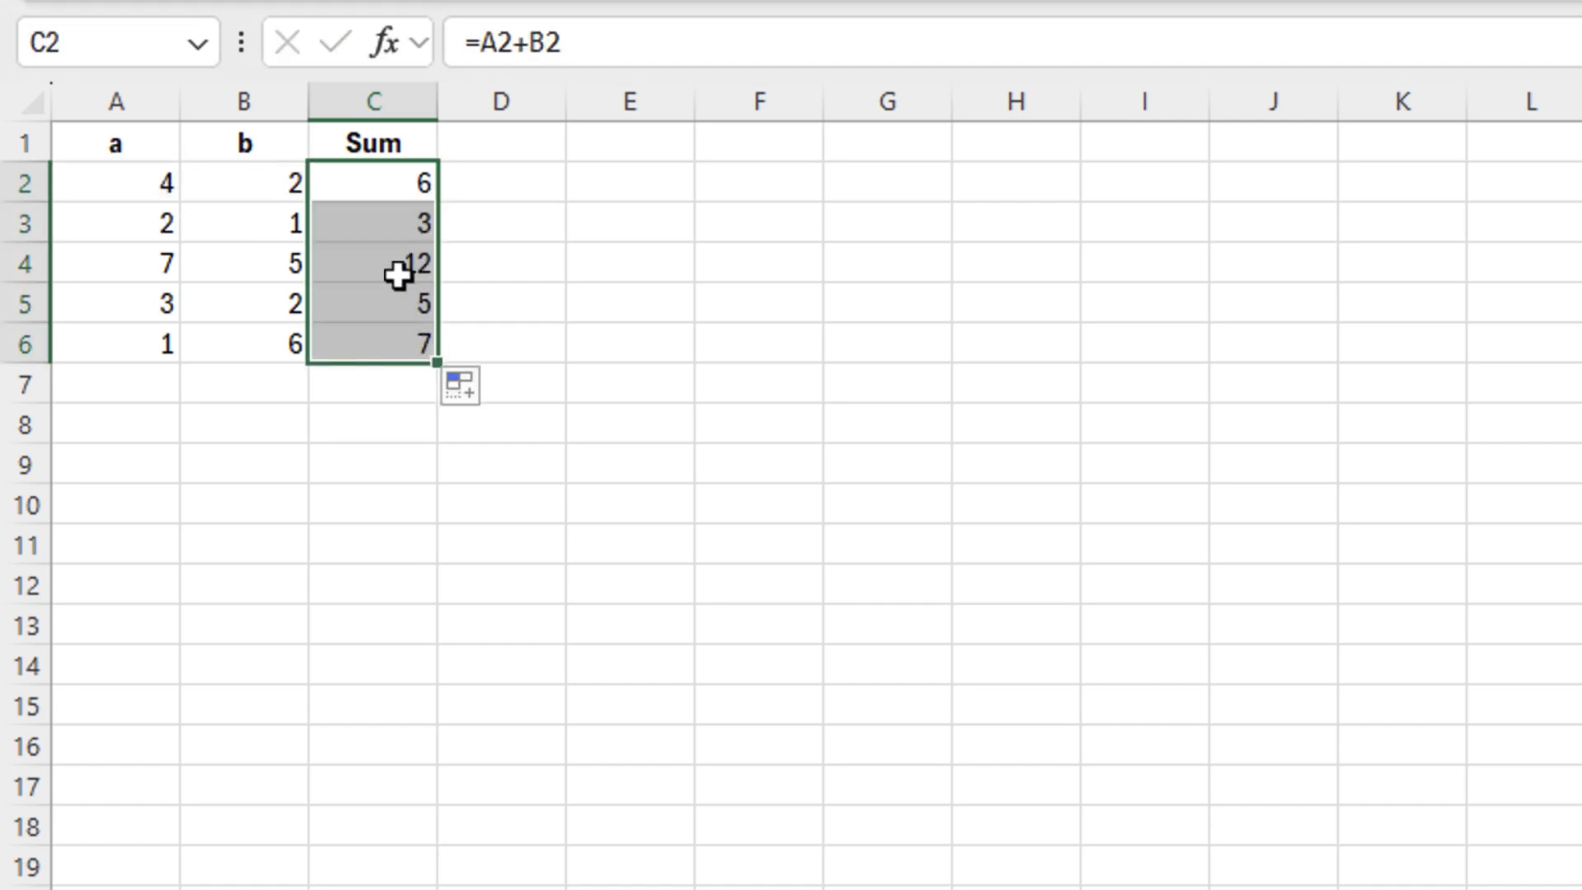
{"action": "double_click", "coordinate": [391, 184]}
{"action": "key", "text": "Escape"}
{"action": "double_click", "coordinate": [385, 219]}
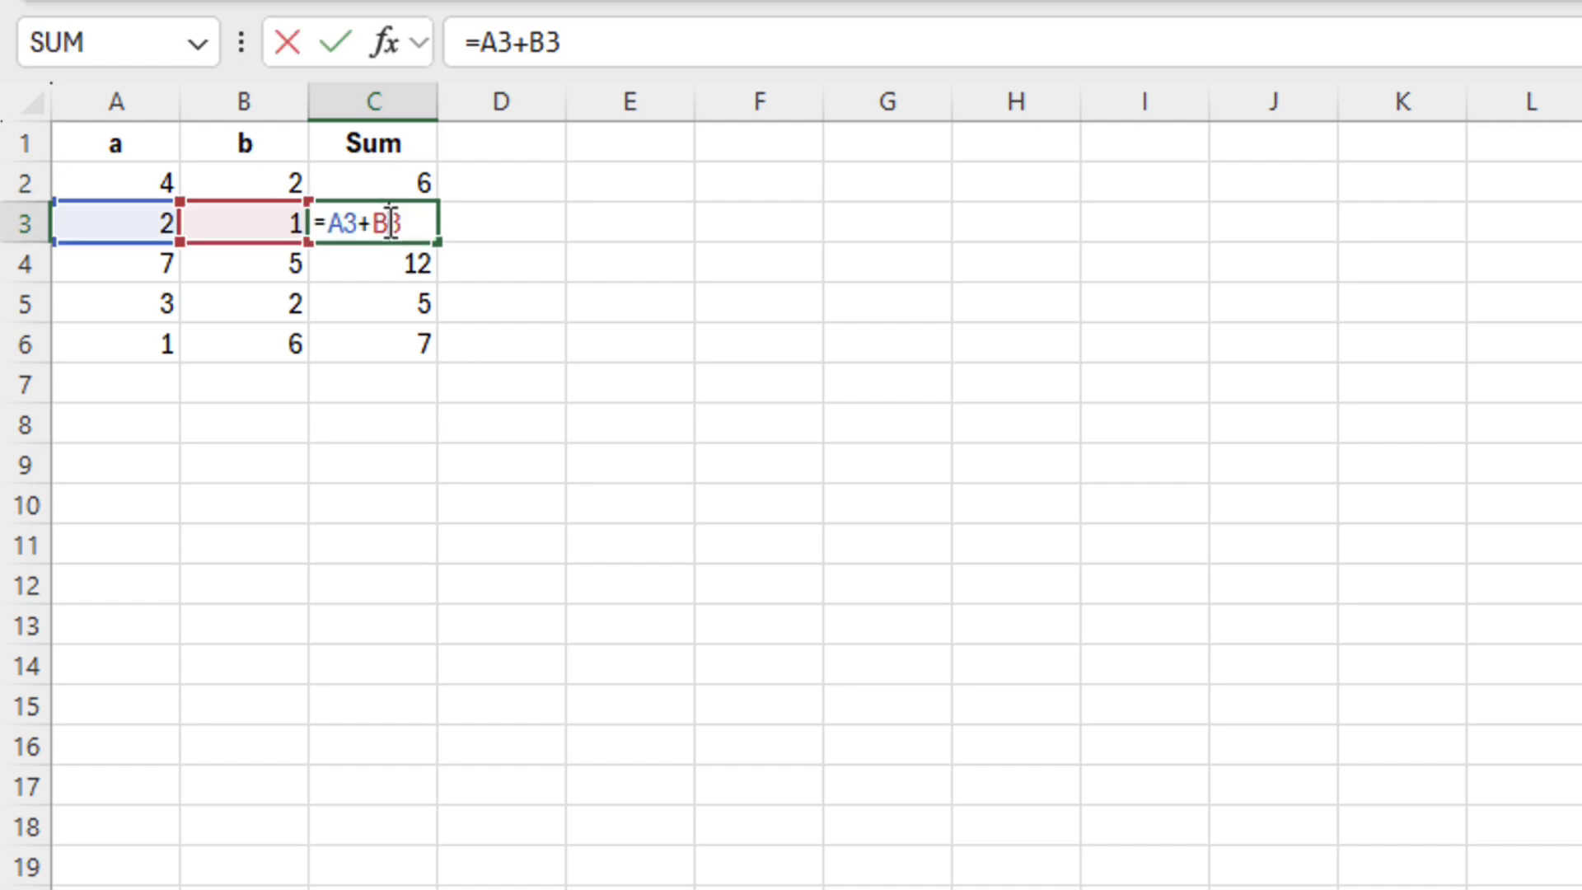
{"action": "key", "text": "Escape"}
{"action": "double_click", "coordinate": [388, 264]}
{"action": "key", "text": "Escape"}
{"action": "double_click", "coordinate": [378, 304]}
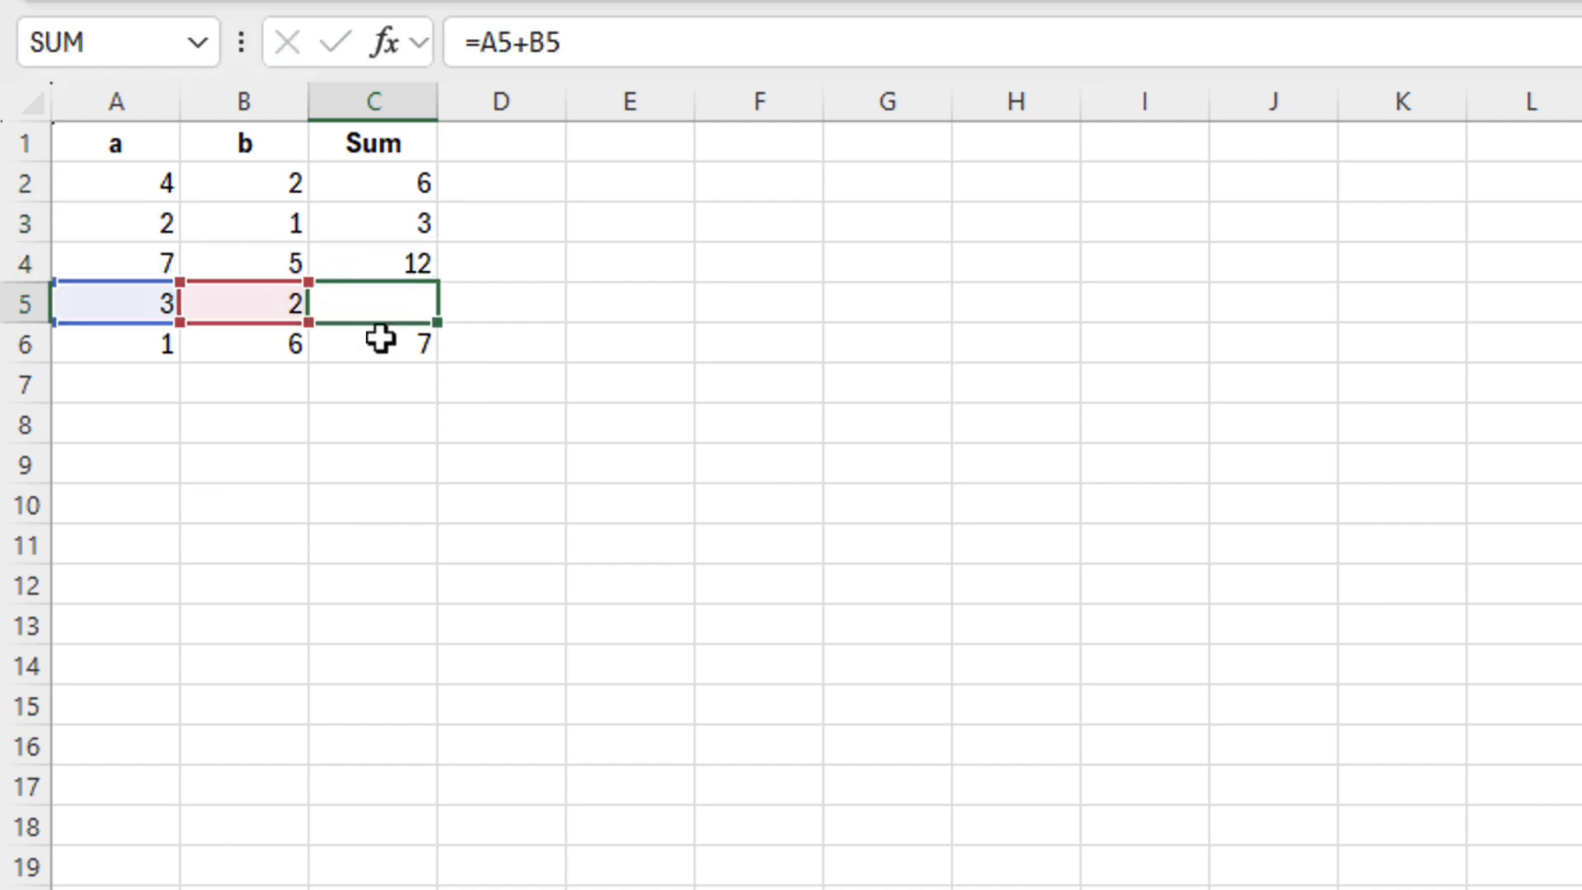
{"action": "key", "text": "Escape"}
{"action": "double_click", "coordinate": [385, 348]}
{"action": "key", "text": "Escape"}
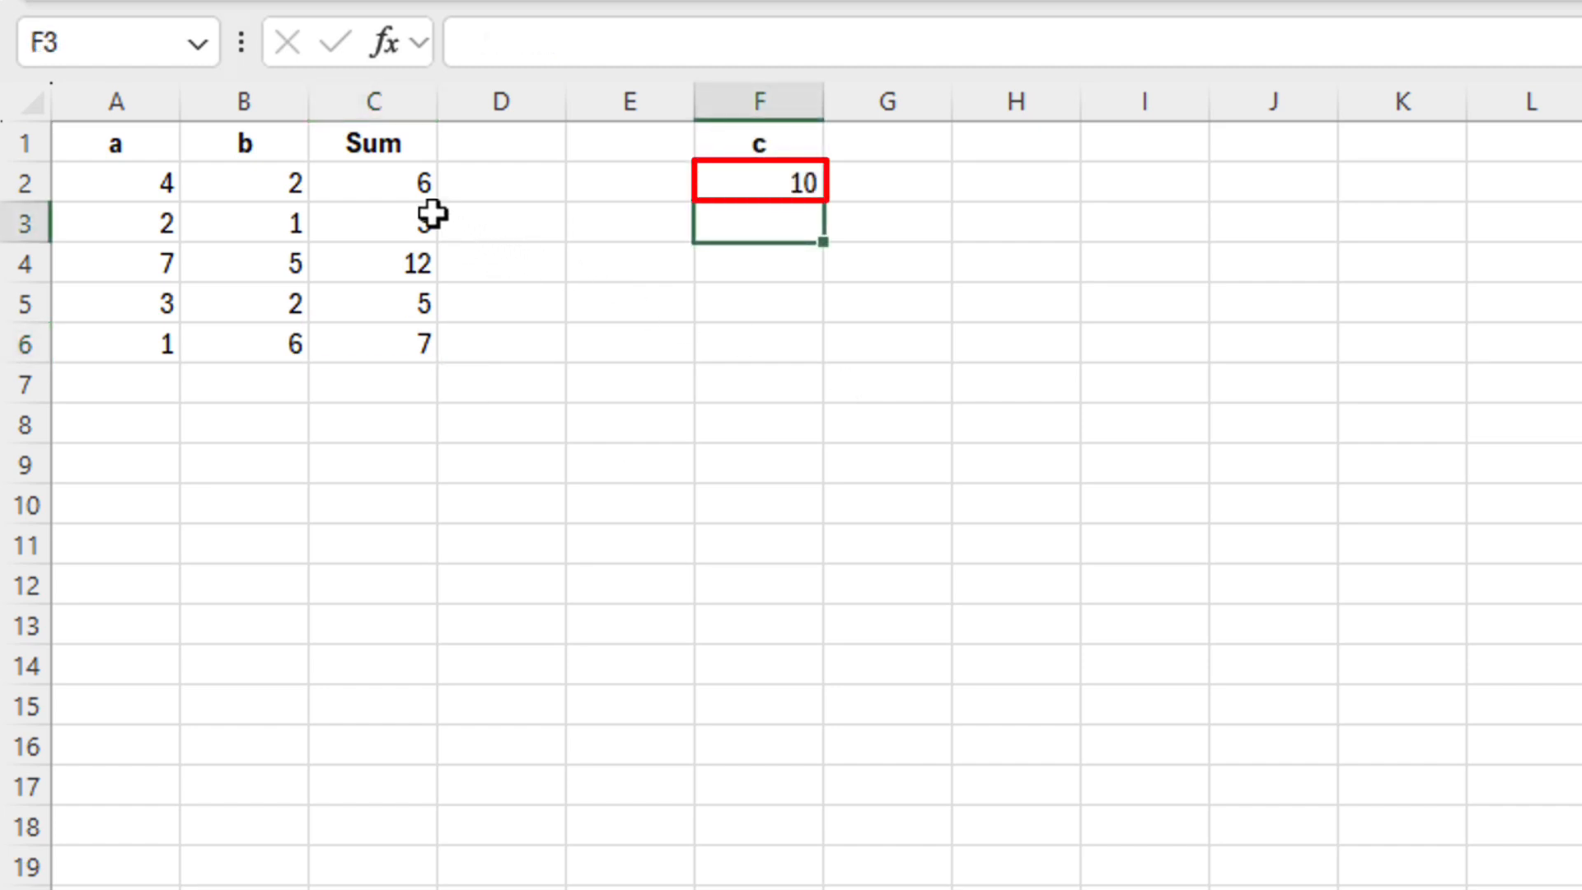
Change C2's formula to =A2*F2+B2, giving 42
{"action": "left_click", "coordinate": [402, 185]}
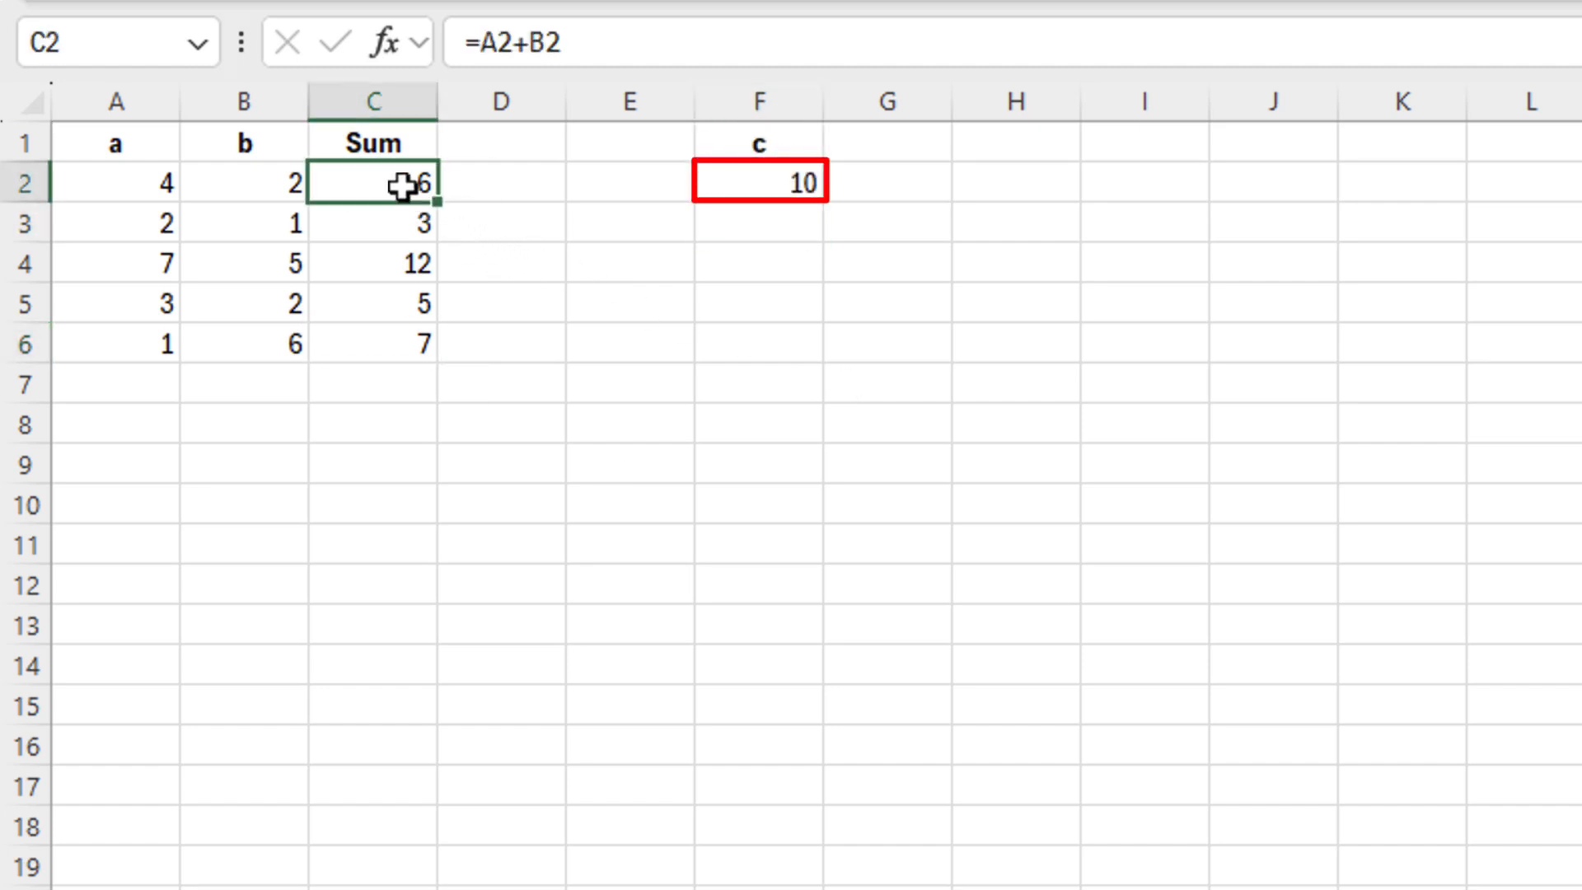
{"action": "left_click", "coordinate": [514, 42]}
{"action": "type", "text": "*"}
{"action": "left_click", "coordinate": [797, 179]}
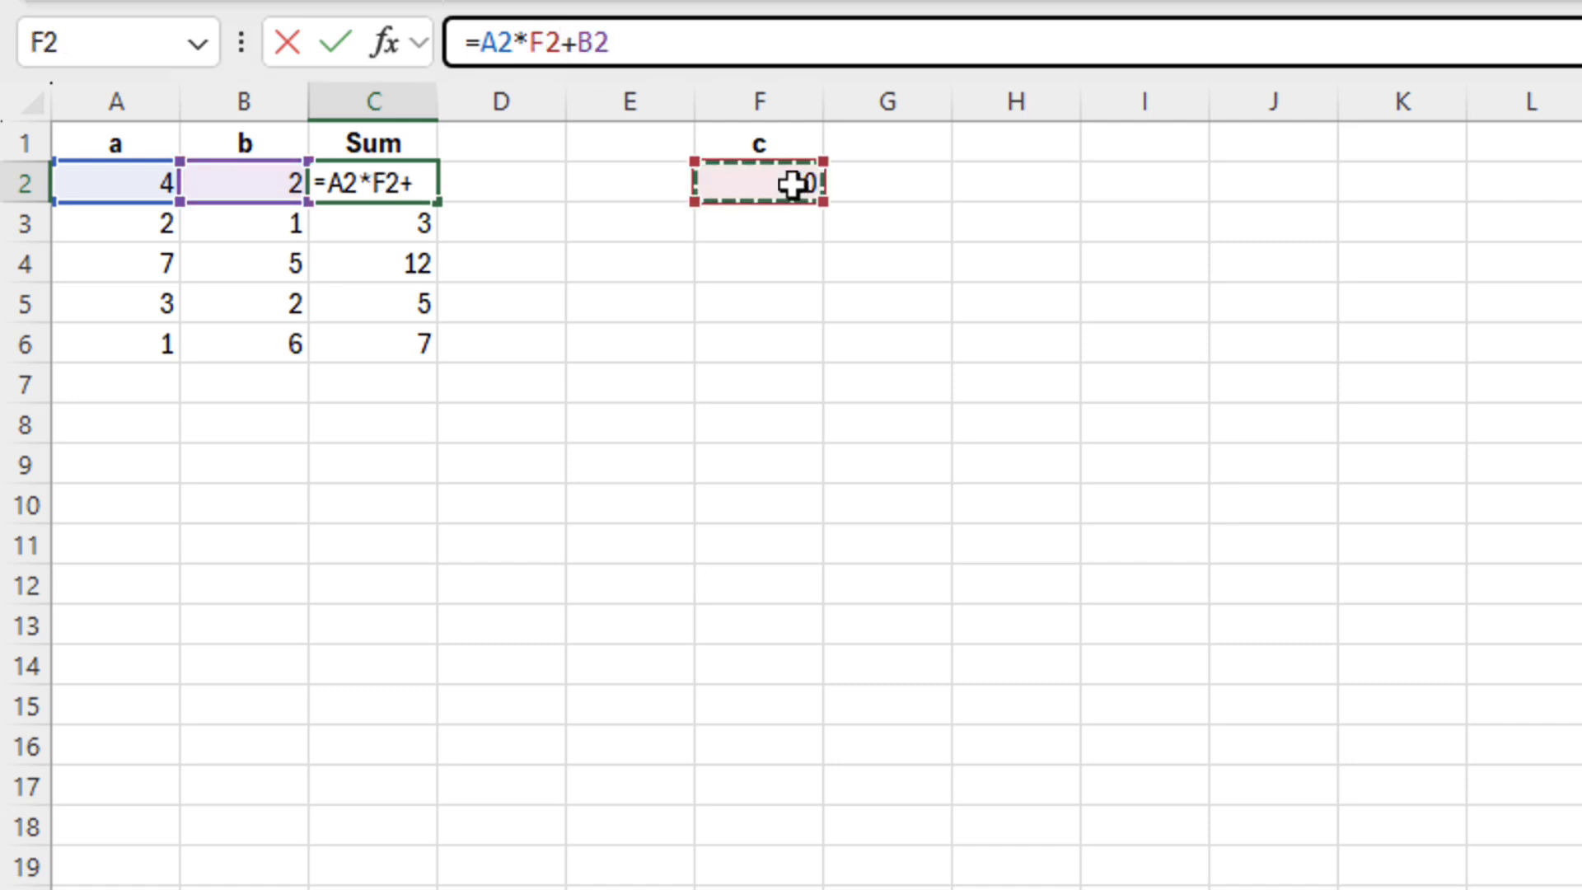
{"action": "key", "text": "Return"}
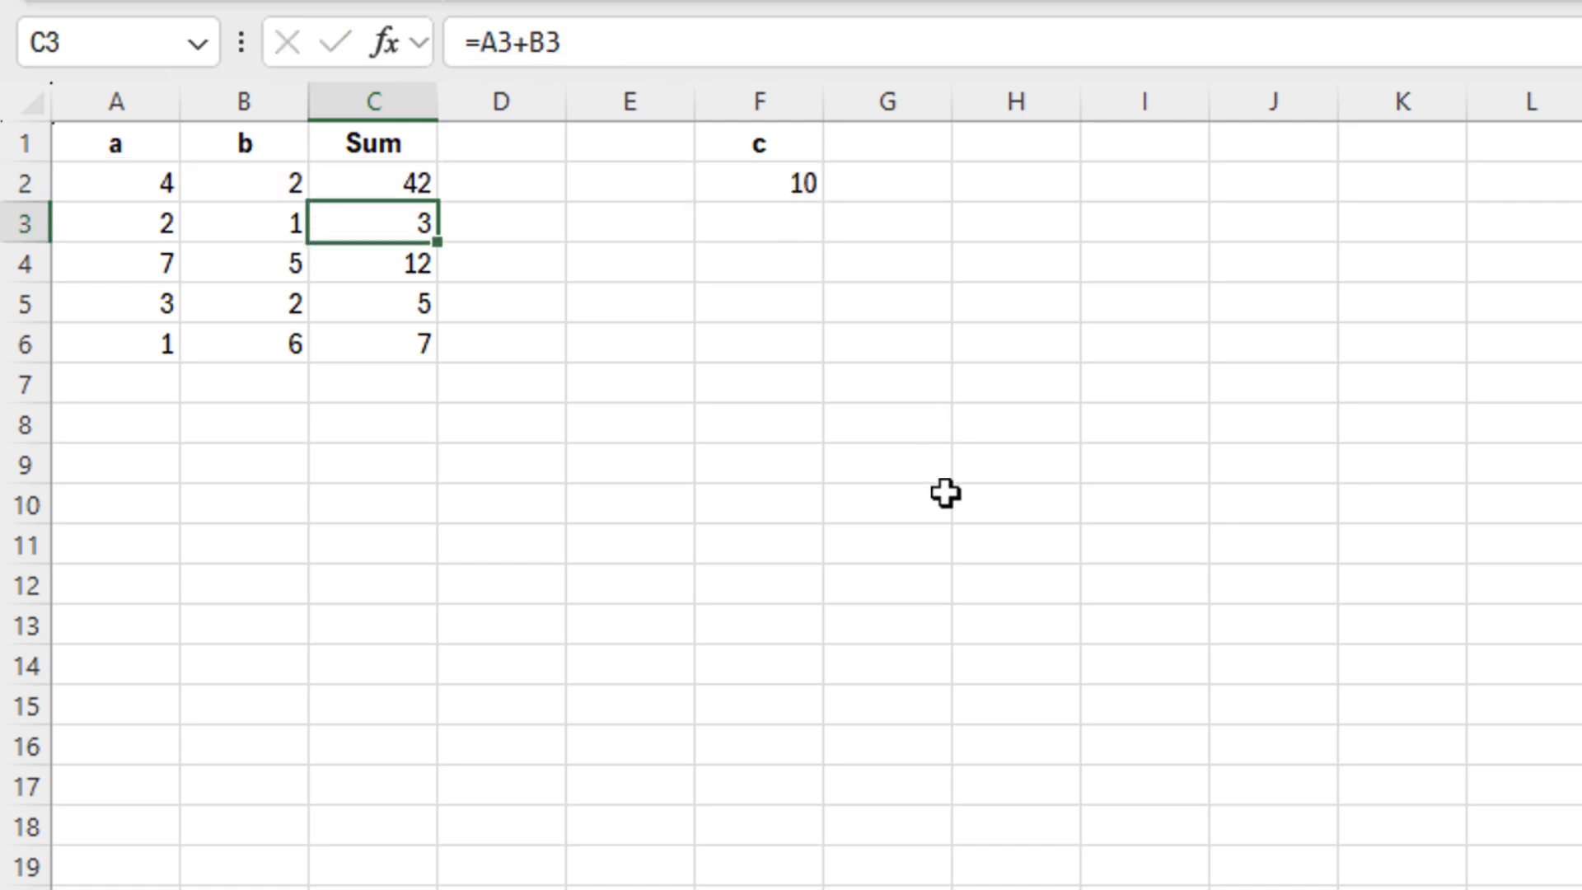
Fill =A2*F2+B2 down to C6 and inspect the copied formulas in C3:C6
{"action": "left_click", "coordinate": [417, 187]}
{"action": "left_click_drag", "start_coordinate": [427, 240], "coordinate": [424, 362]}
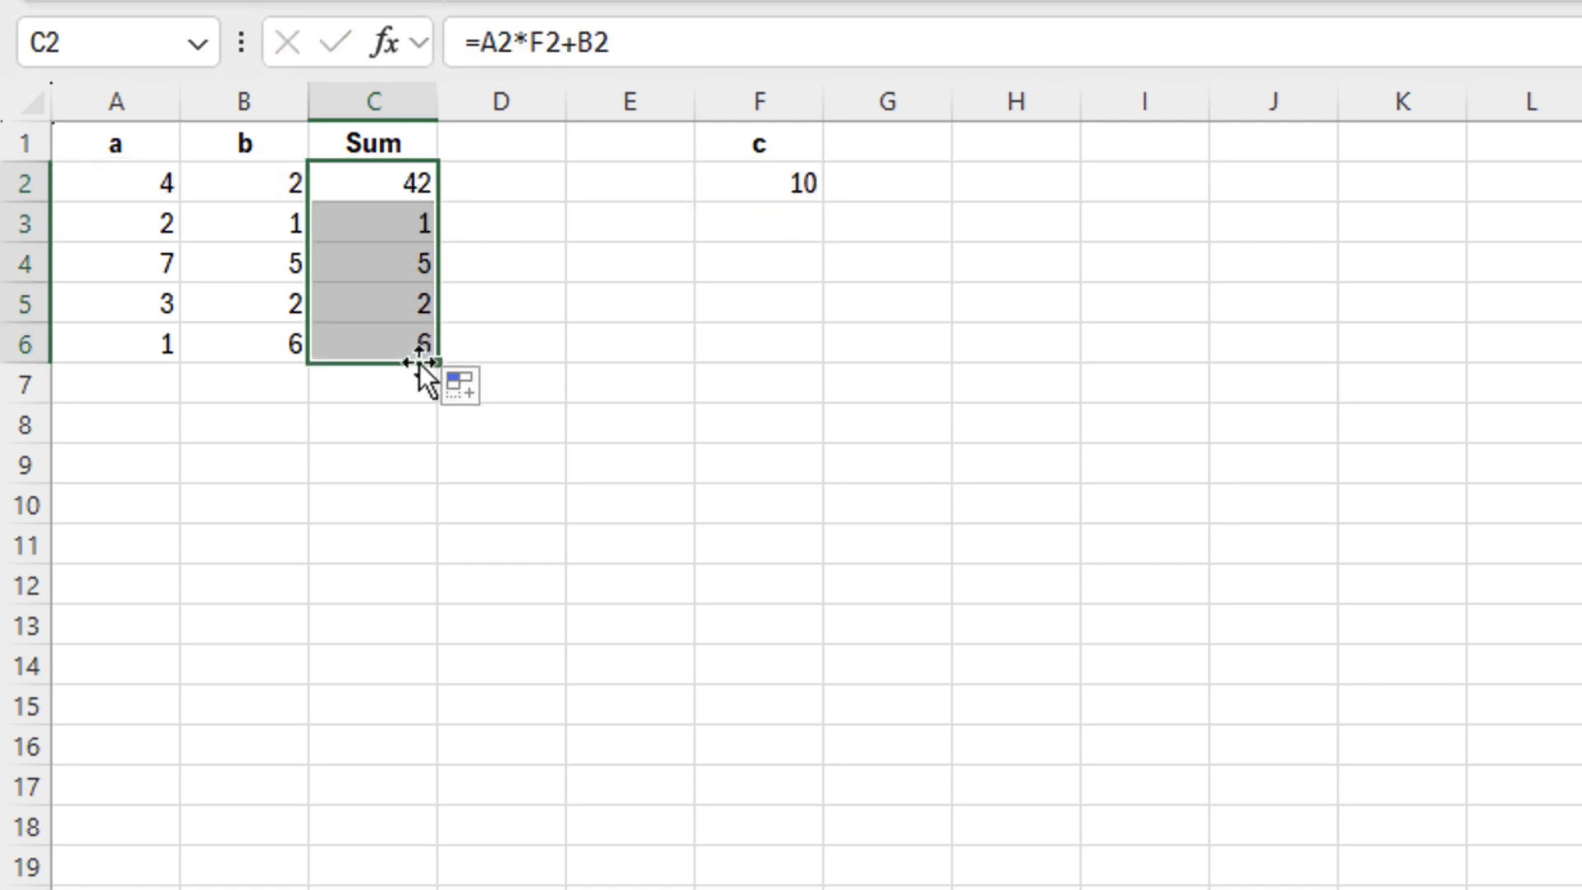
{"action": "left_click", "coordinate": [409, 222]}
{"action": "double_click", "coordinate": [410, 222]}
{"action": "key", "text": "Escape"}
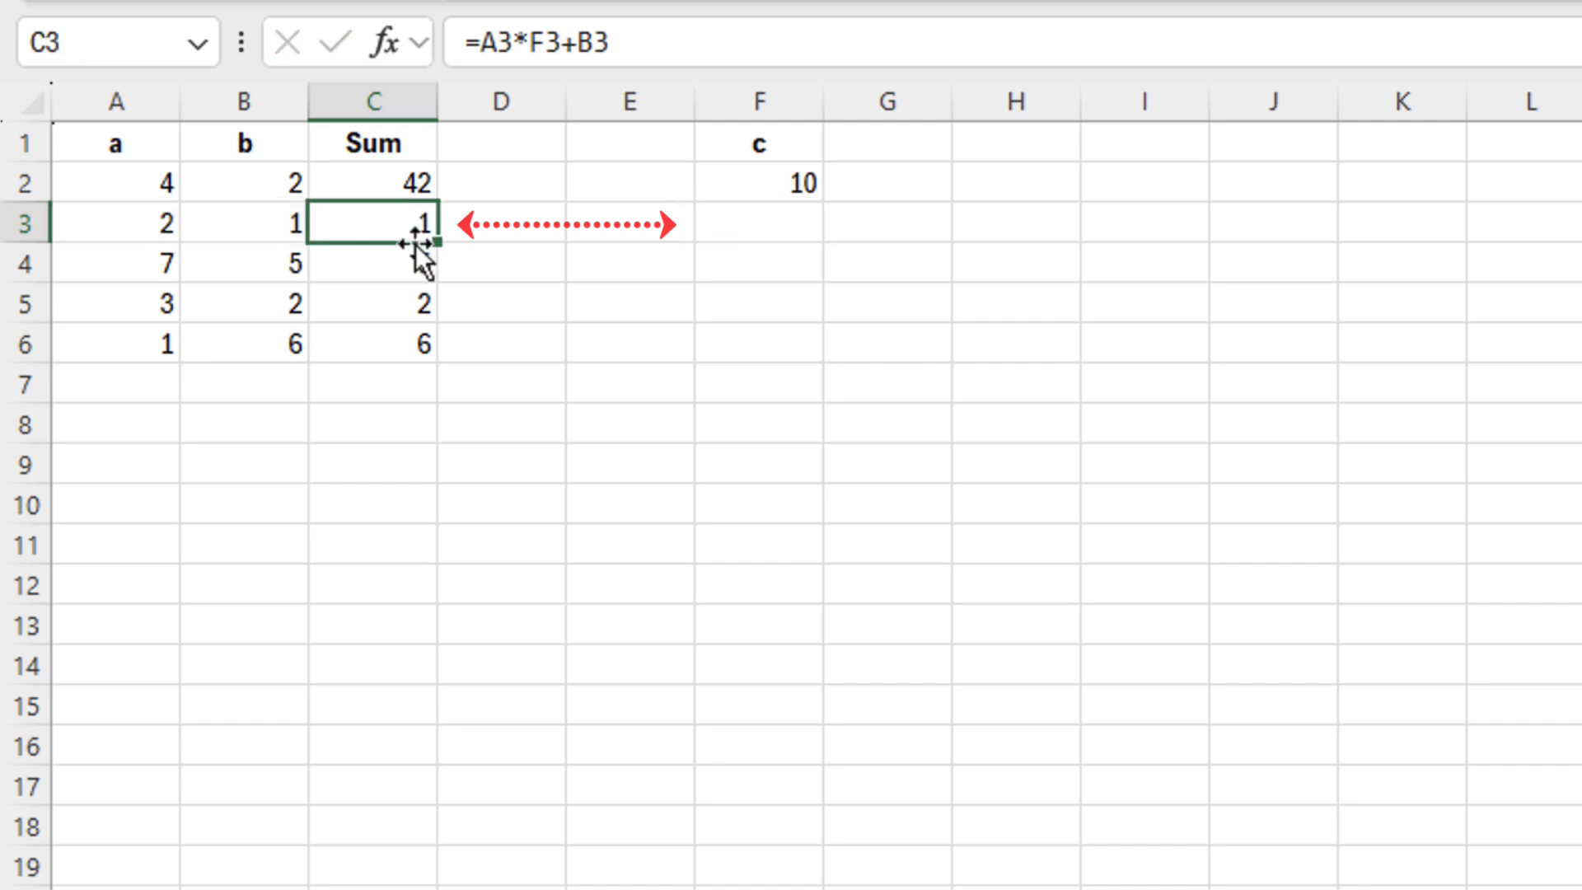
{"action": "double_click", "coordinate": [412, 262]}
{"action": "key", "text": "Return"}
{"action": "double_click", "coordinate": [410, 300]}
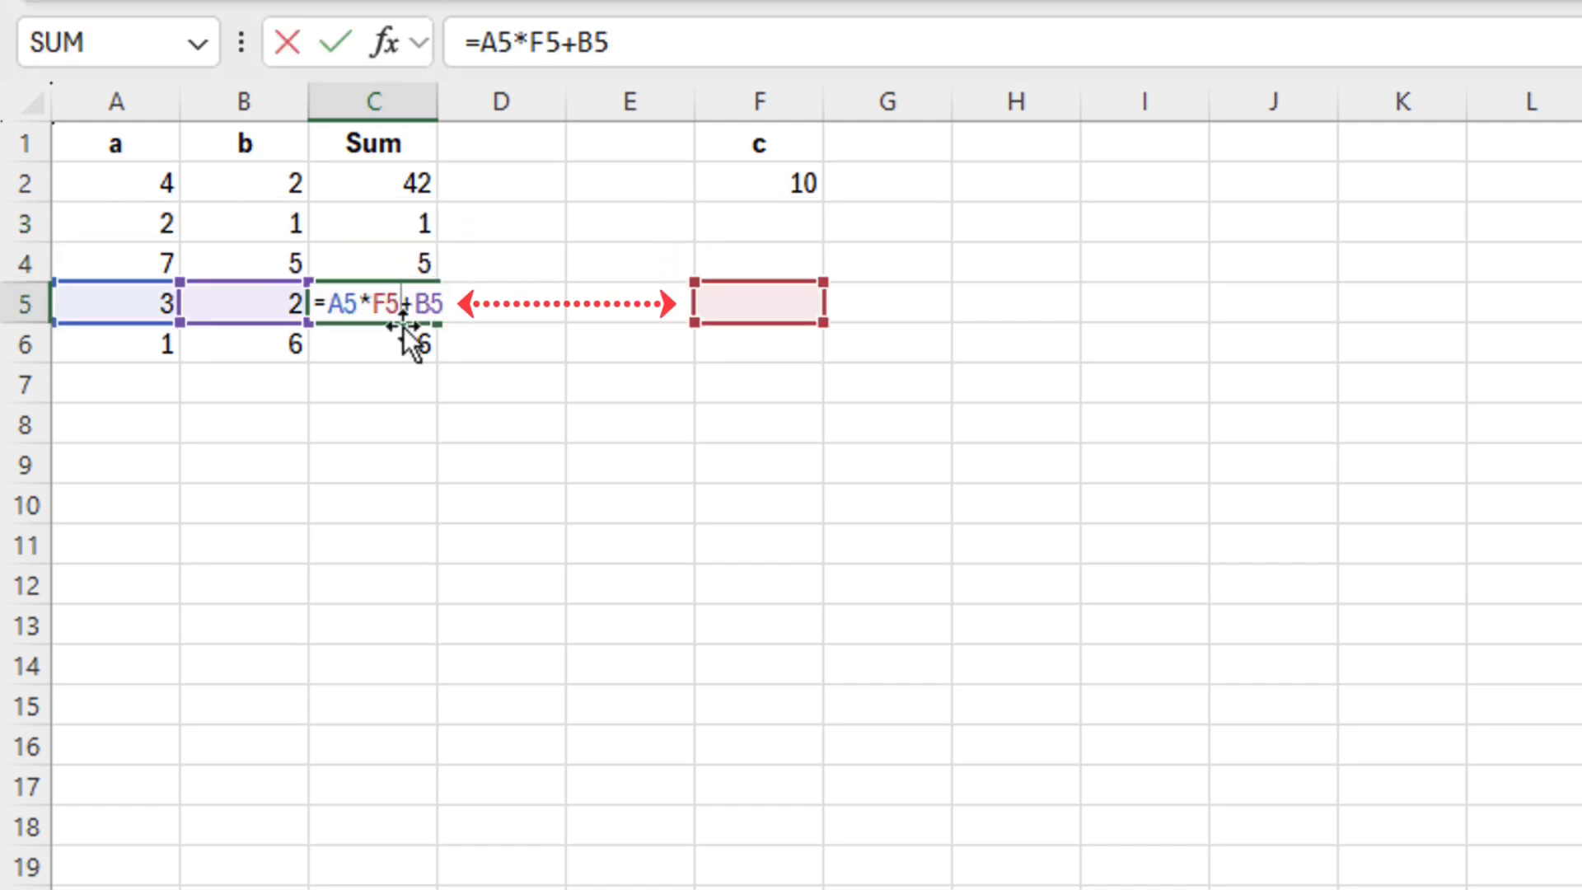
{"action": "key", "text": "Return"}
{"action": "double_click", "coordinate": [412, 341]}
{"action": "key", "text": "Escape"}
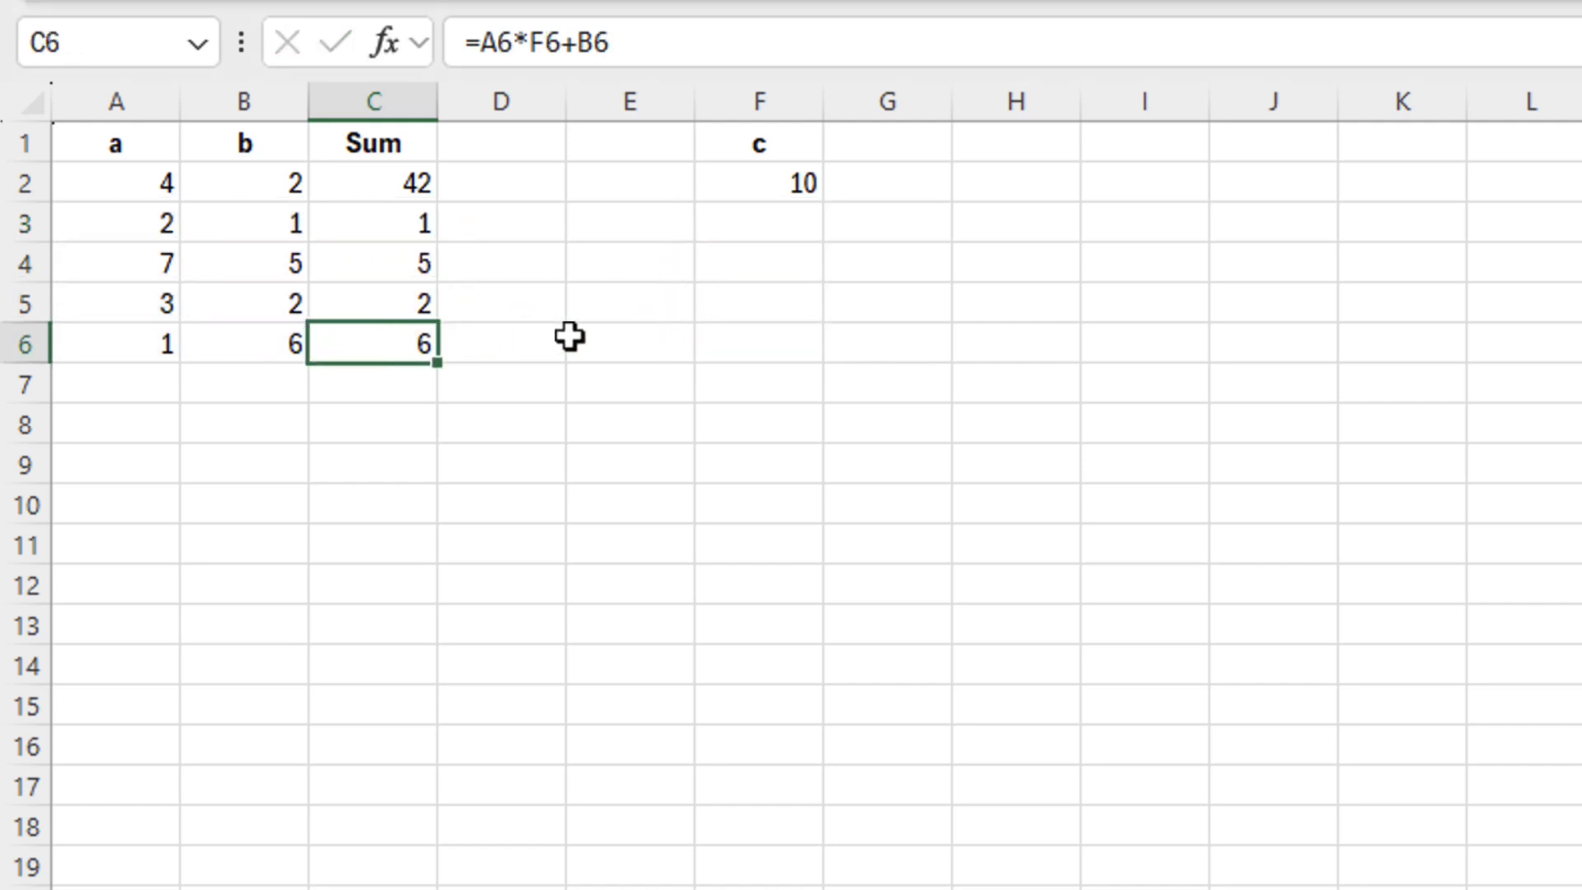
Copy the c value 10 down to F6, recheck C2:C6, then select F3:F6
{"action": "left_click", "coordinate": [801, 179]}
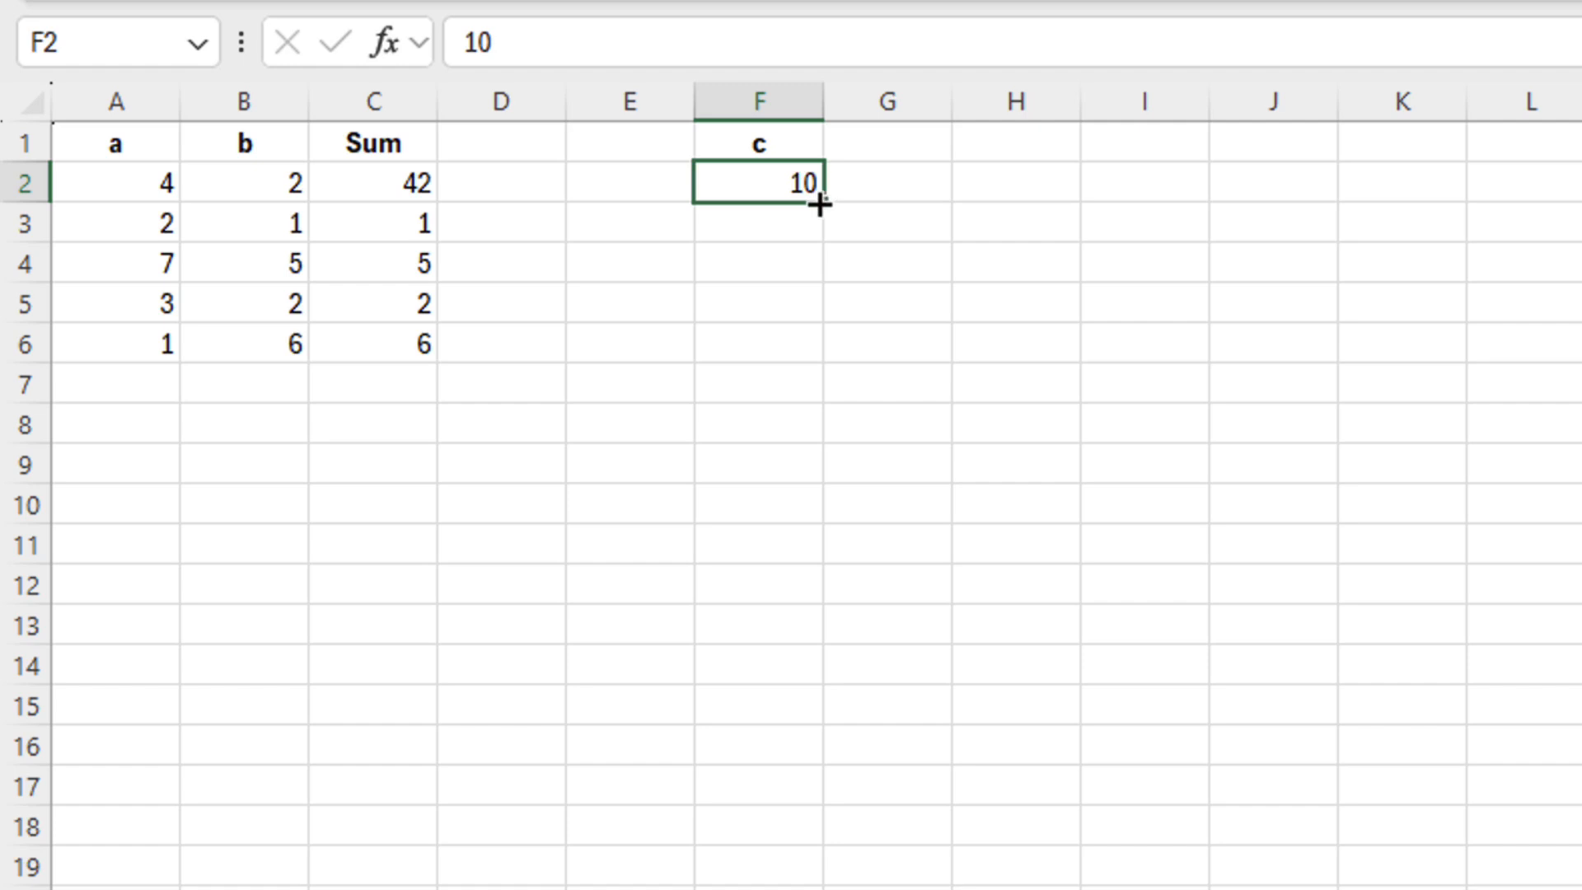
{"action": "left_click_drag", "start_coordinate": [820, 205], "coordinate": [796, 363]}
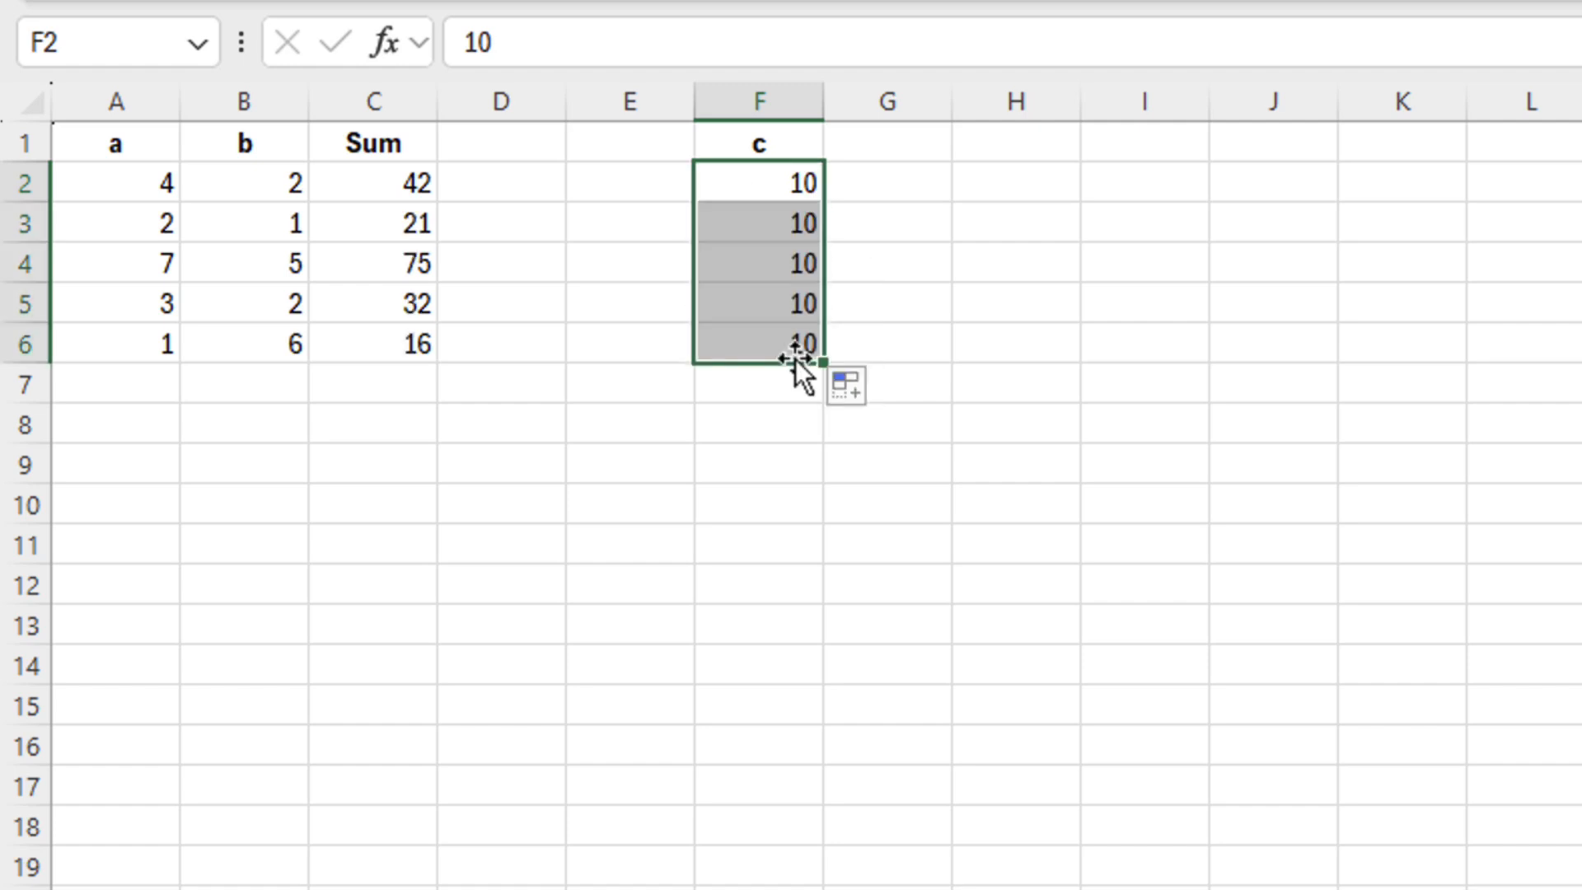
{"action": "double_click", "coordinate": [396, 348]}
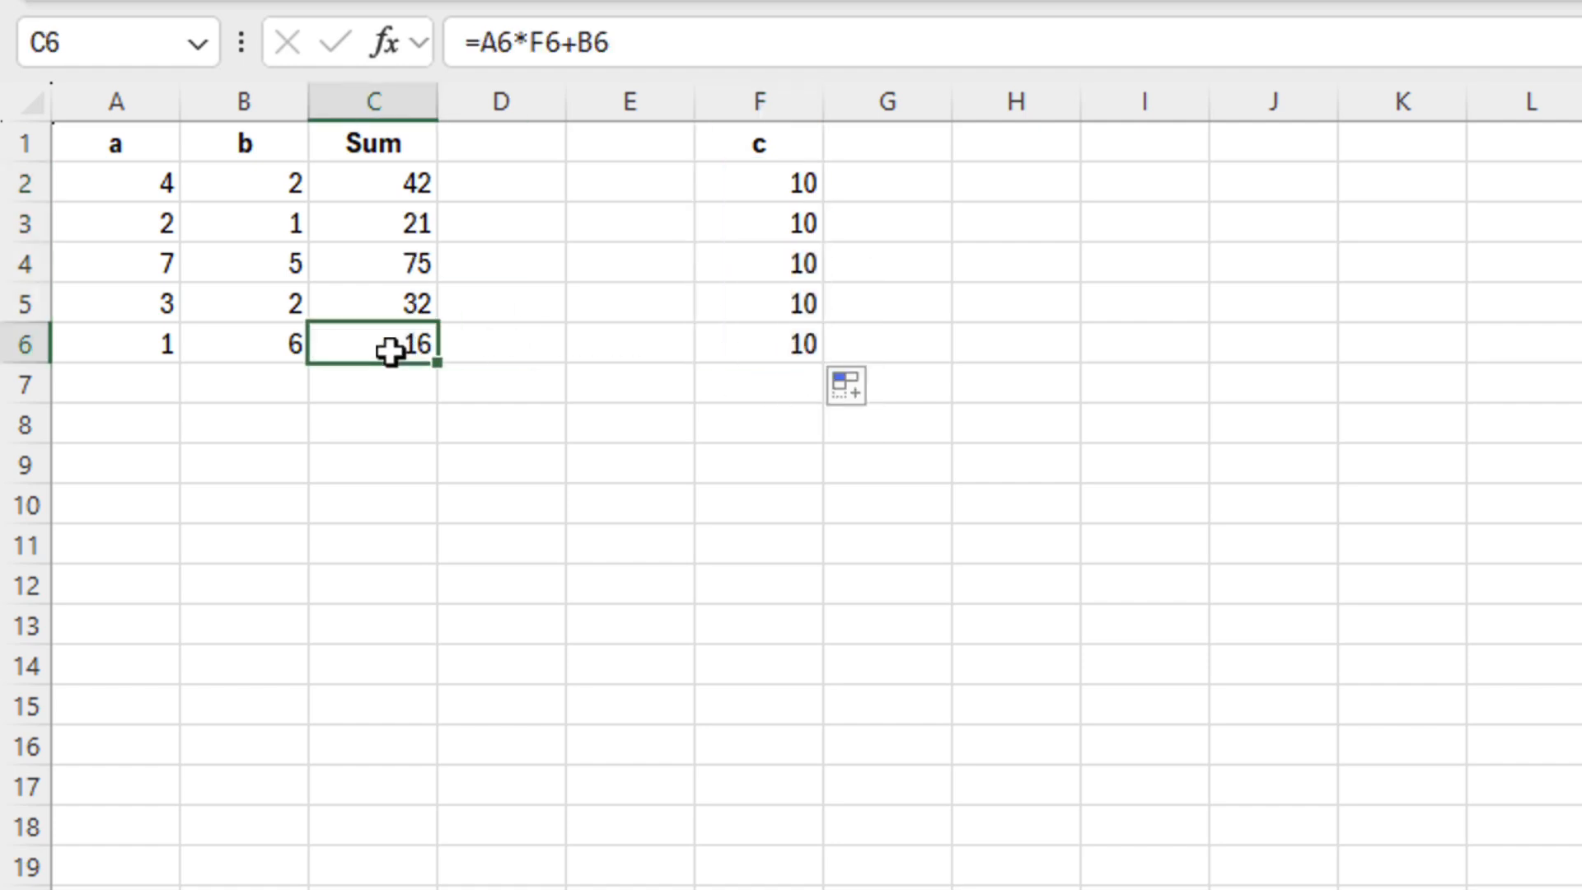
{"action": "double_click", "coordinate": [403, 306]}
{"action": "double_click", "coordinate": [414, 262]}
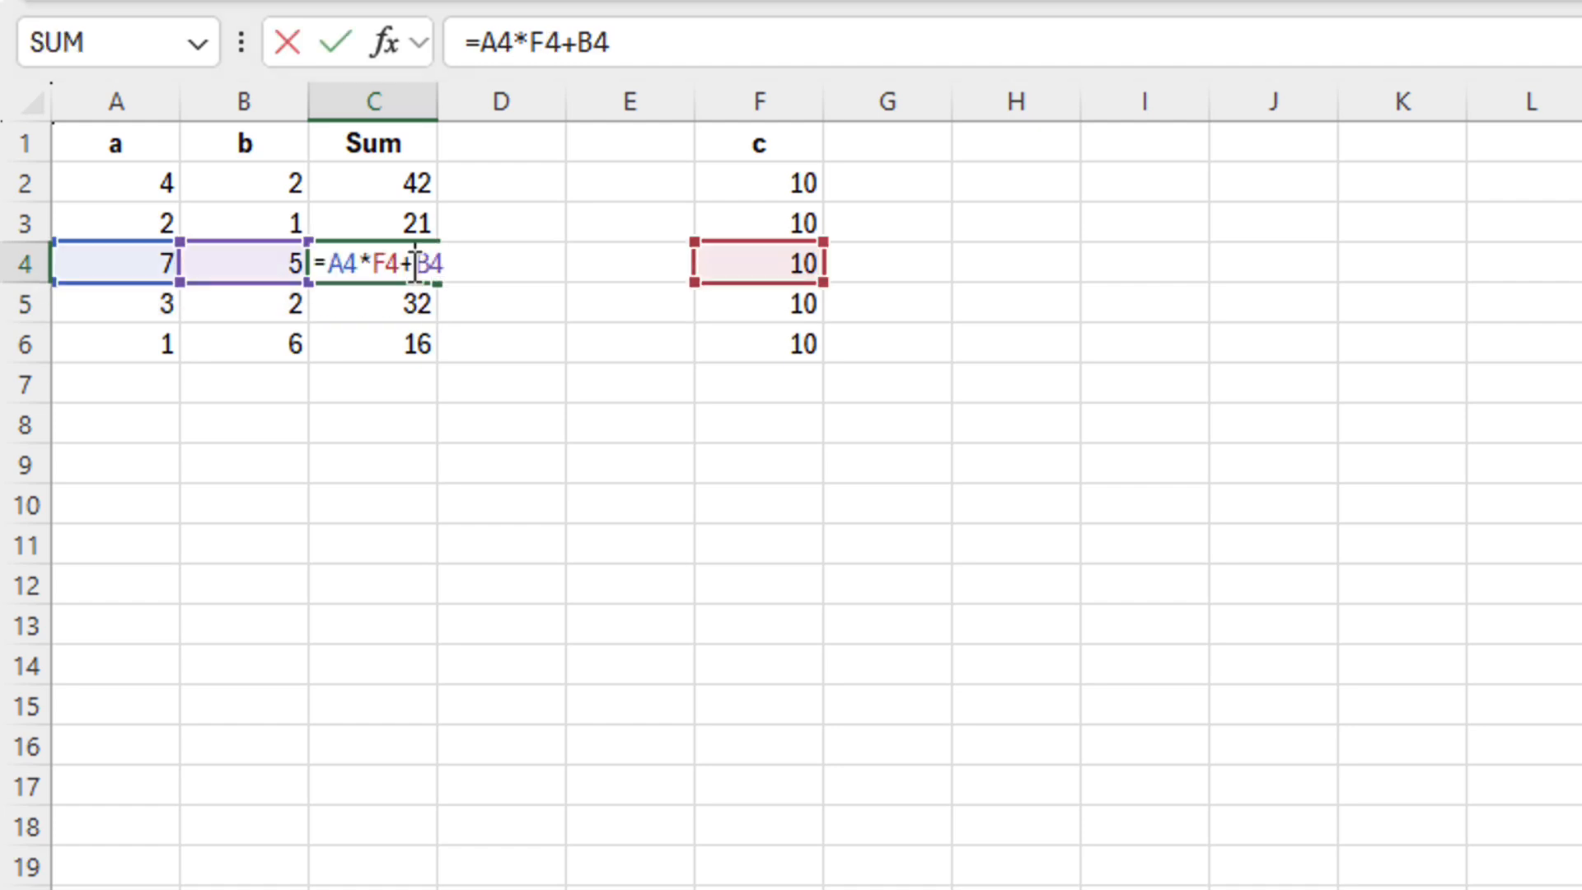
{"action": "double_click", "coordinate": [412, 222]}
{"action": "double_click", "coordinate": [414, 183]}
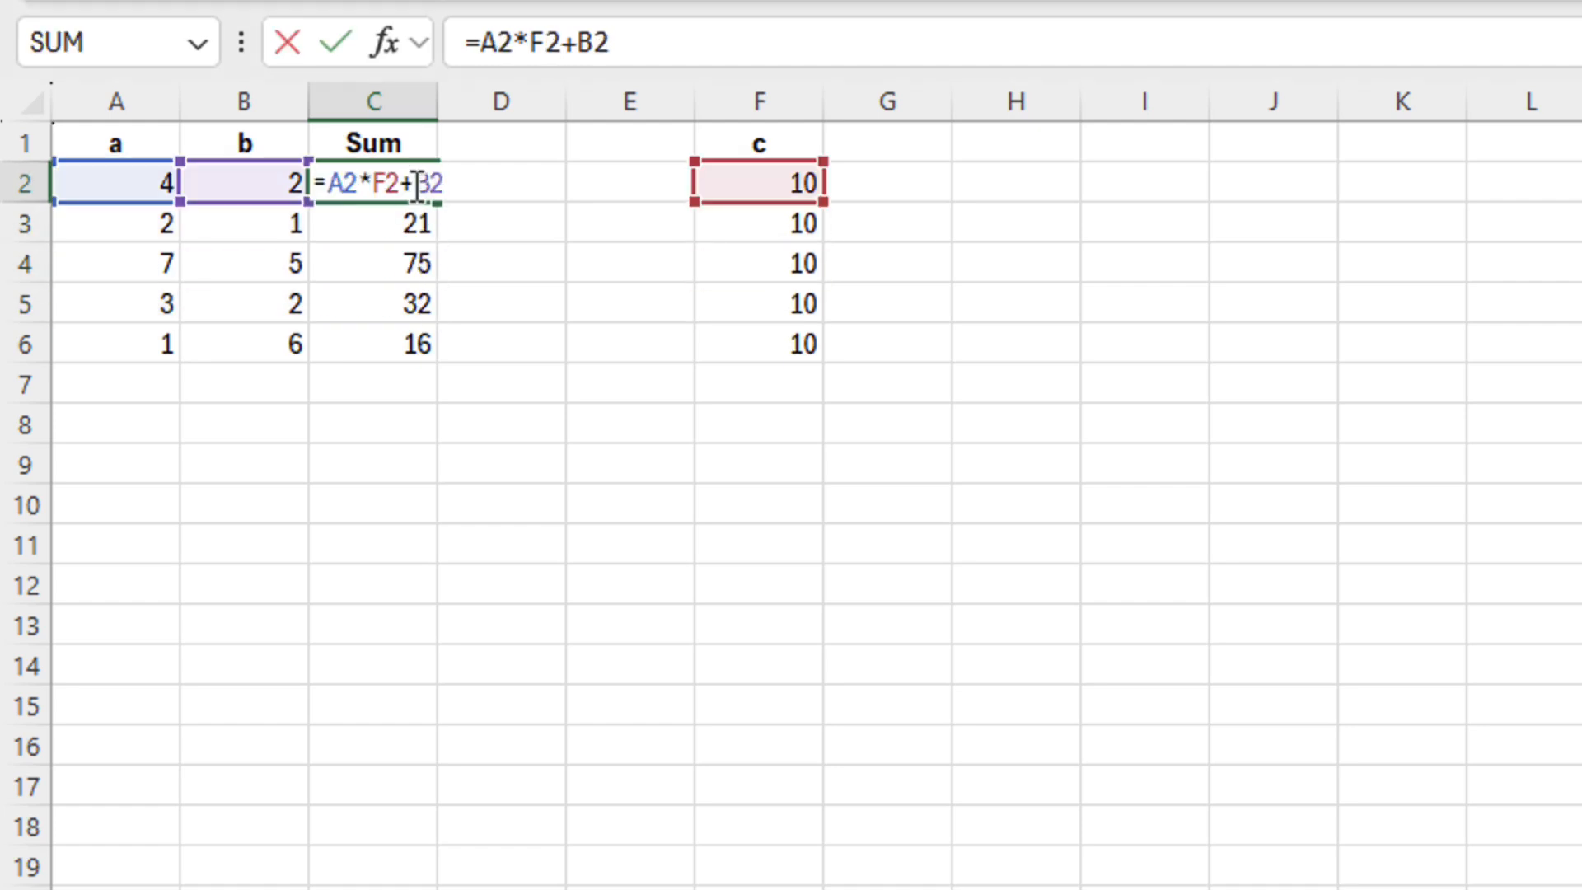
{"action": "key", "text": "ctrl+Return"}
{"action": "left_click_drag", "start_coordinate": [752, 244], "coordinate": [770, 335]}
Clear F3:F6 and change C2's formula to =A2*$F$2+B2
{"action": "key", "text": "Delete"}
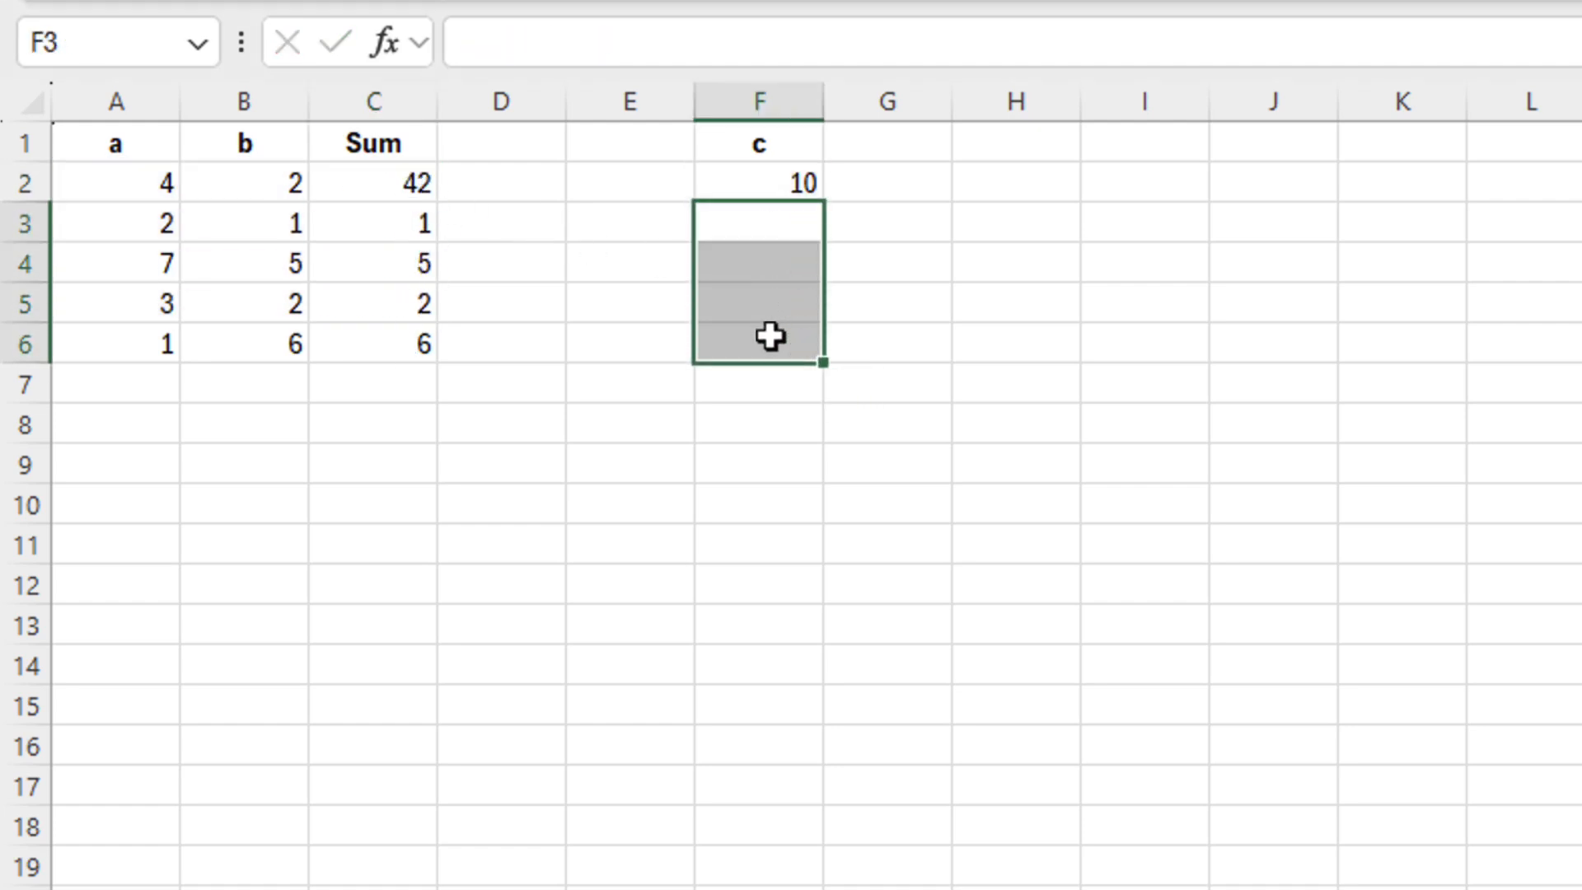
{"action": "left_click", "coordinate": [407, 183]}
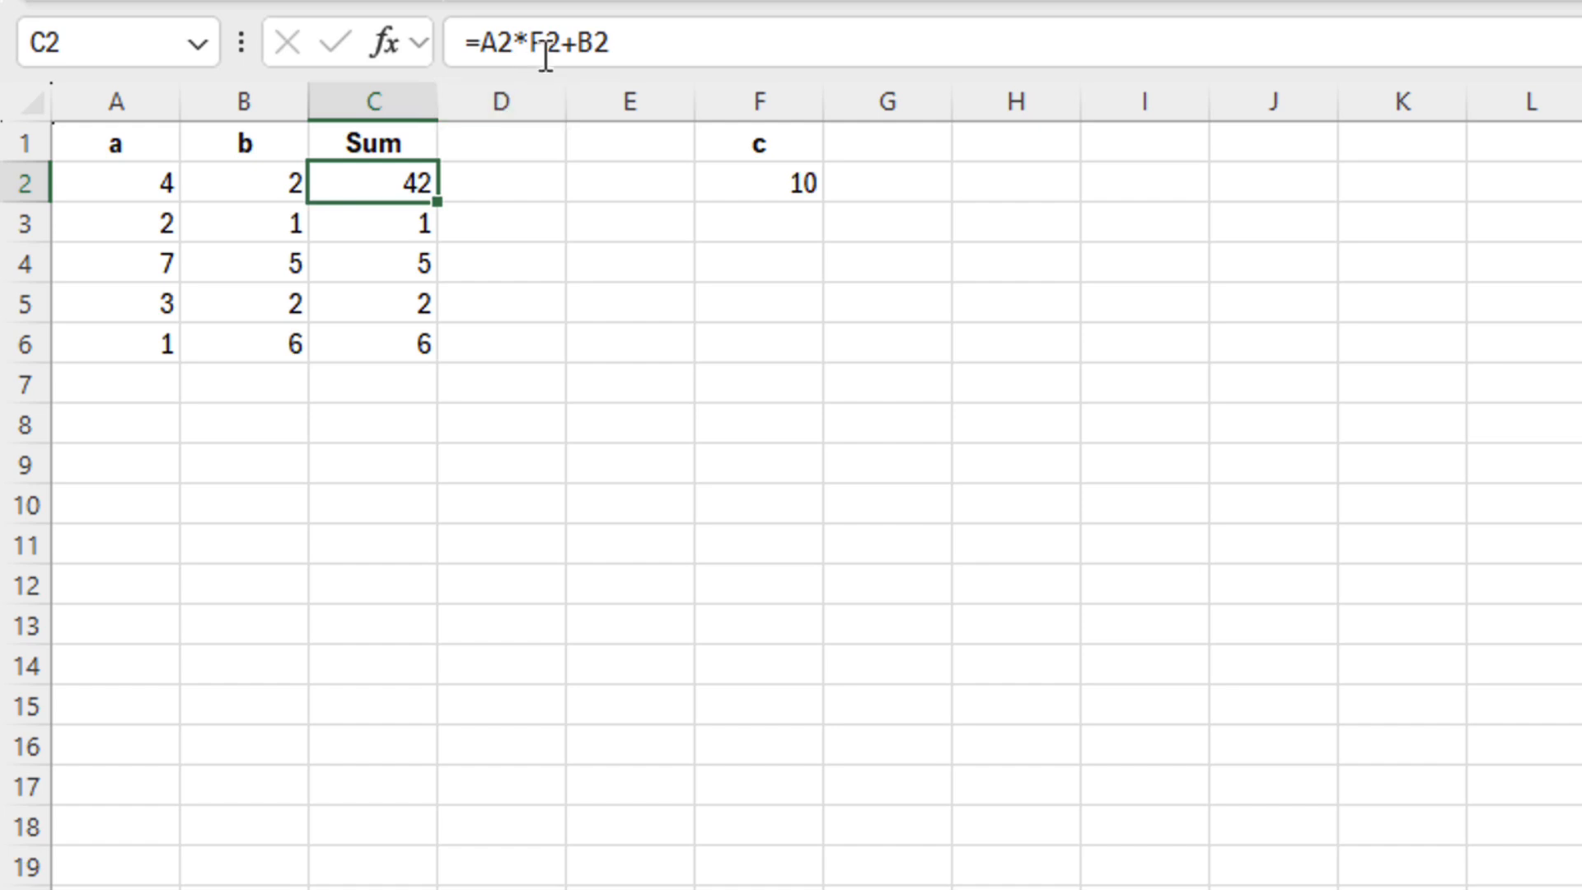
{"action": "left_click_drag", "start_coordinate": [531, 46], "coordinate": [561, 45]}
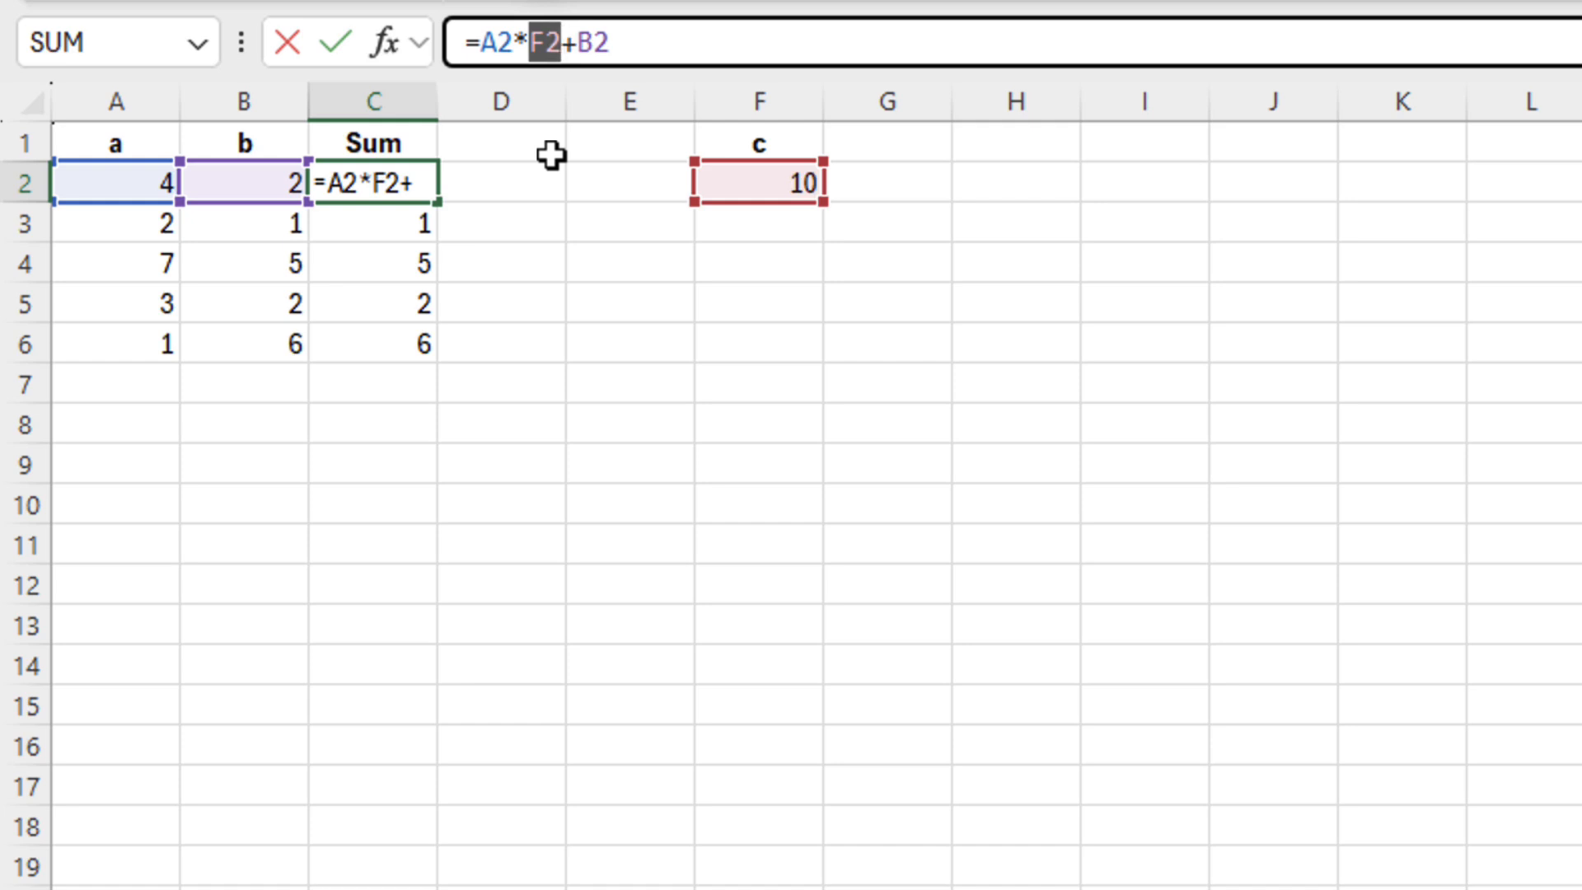
{"action": "left_click", "coordinate": [524, 38]}
{"action": "type", "text": "$F"}
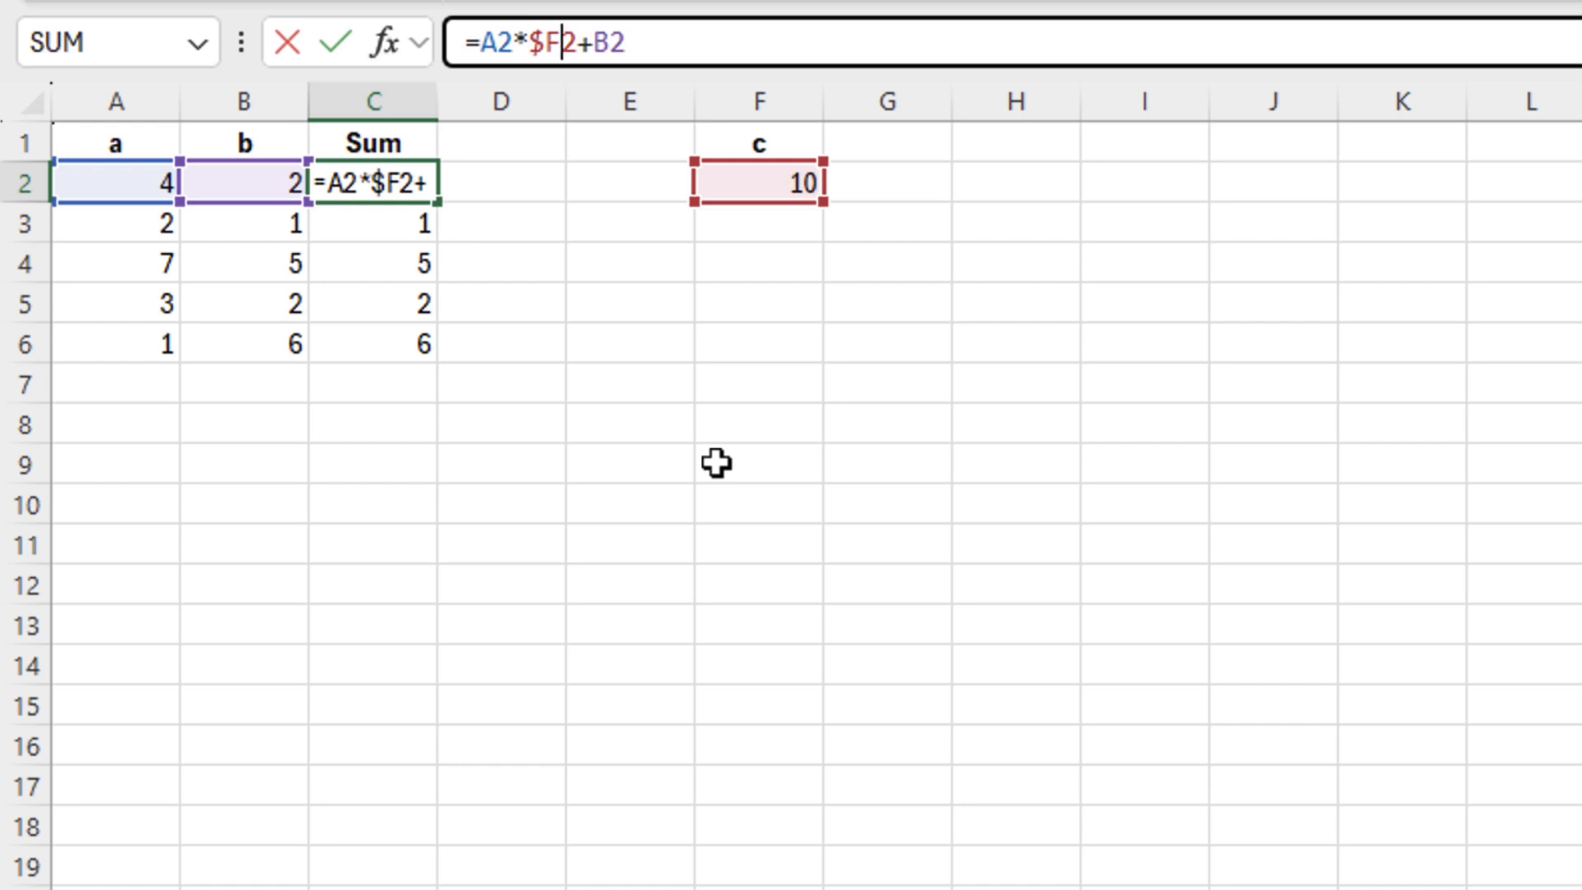
{"action": "type", "text": "$"}
{"action": "key", "text": "ctrl+Return"}
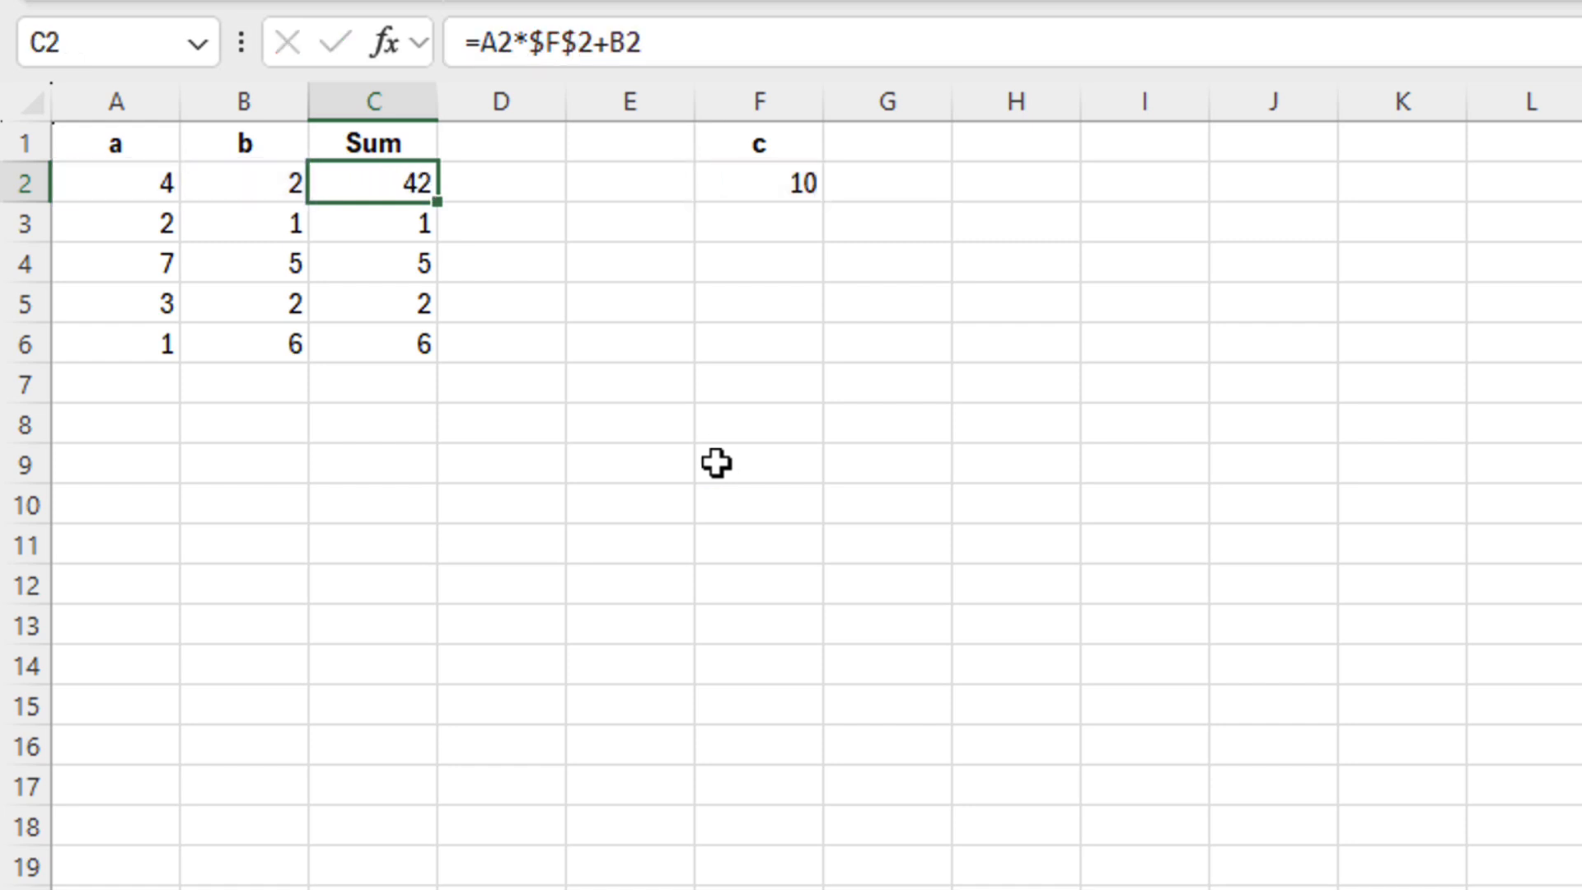
Fill the $F$2 formula down to C6, verify each cell, and toggle C6's reference with F4
{"action": "left_click_drag", "start_coordinate": [437, 202], "coordinate": [435, 363]}
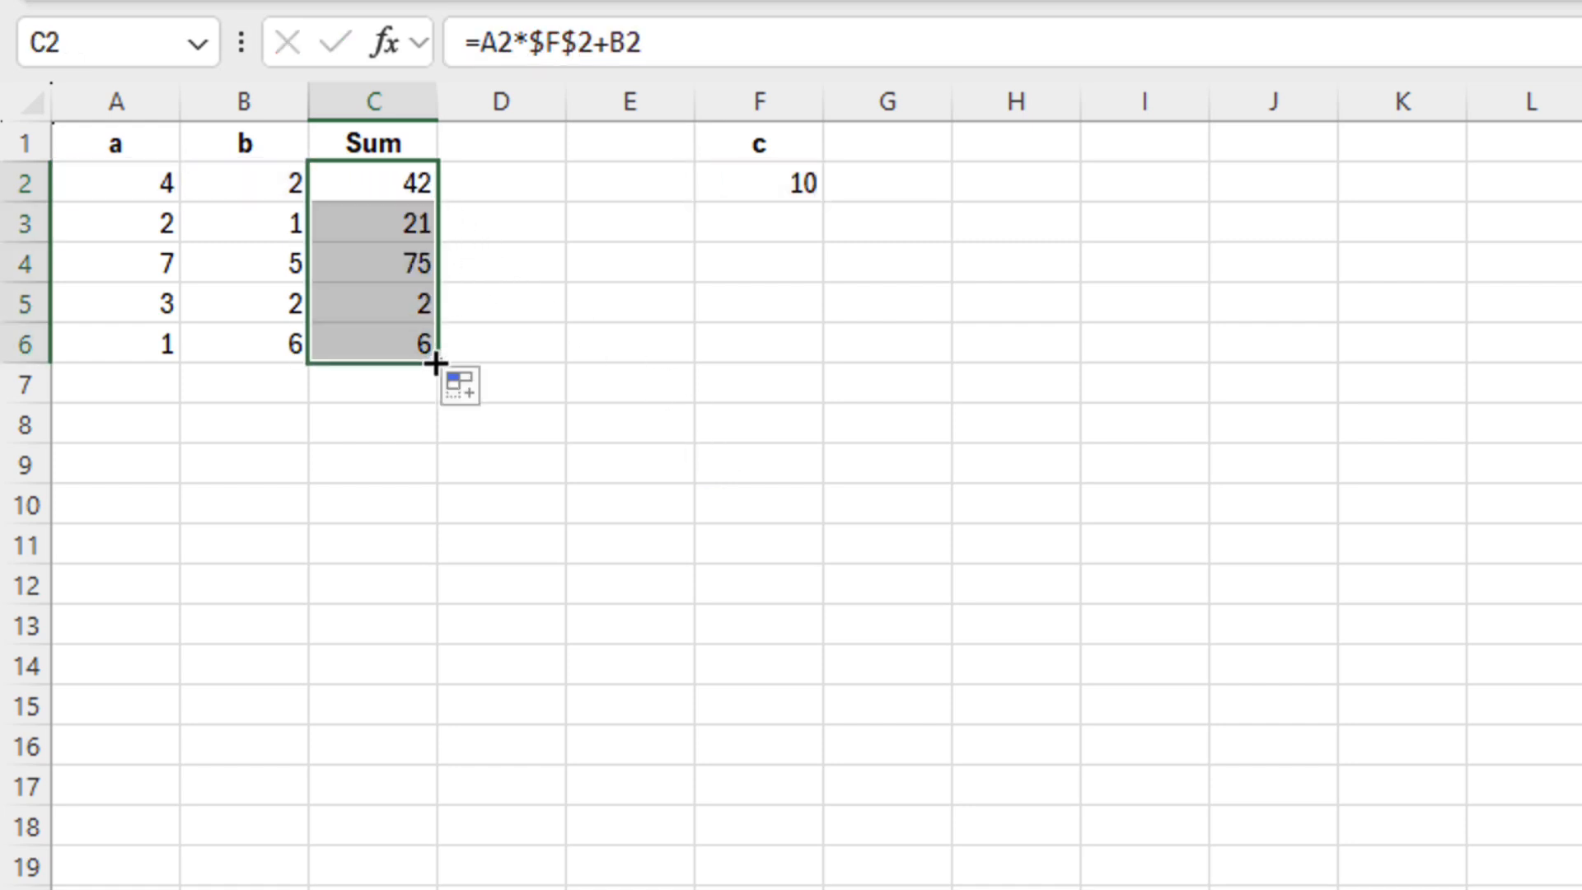
{"action": "double_click", "coordinate": [412, 183]}
{"action": "double_click", "coordinate": [409, 223]}
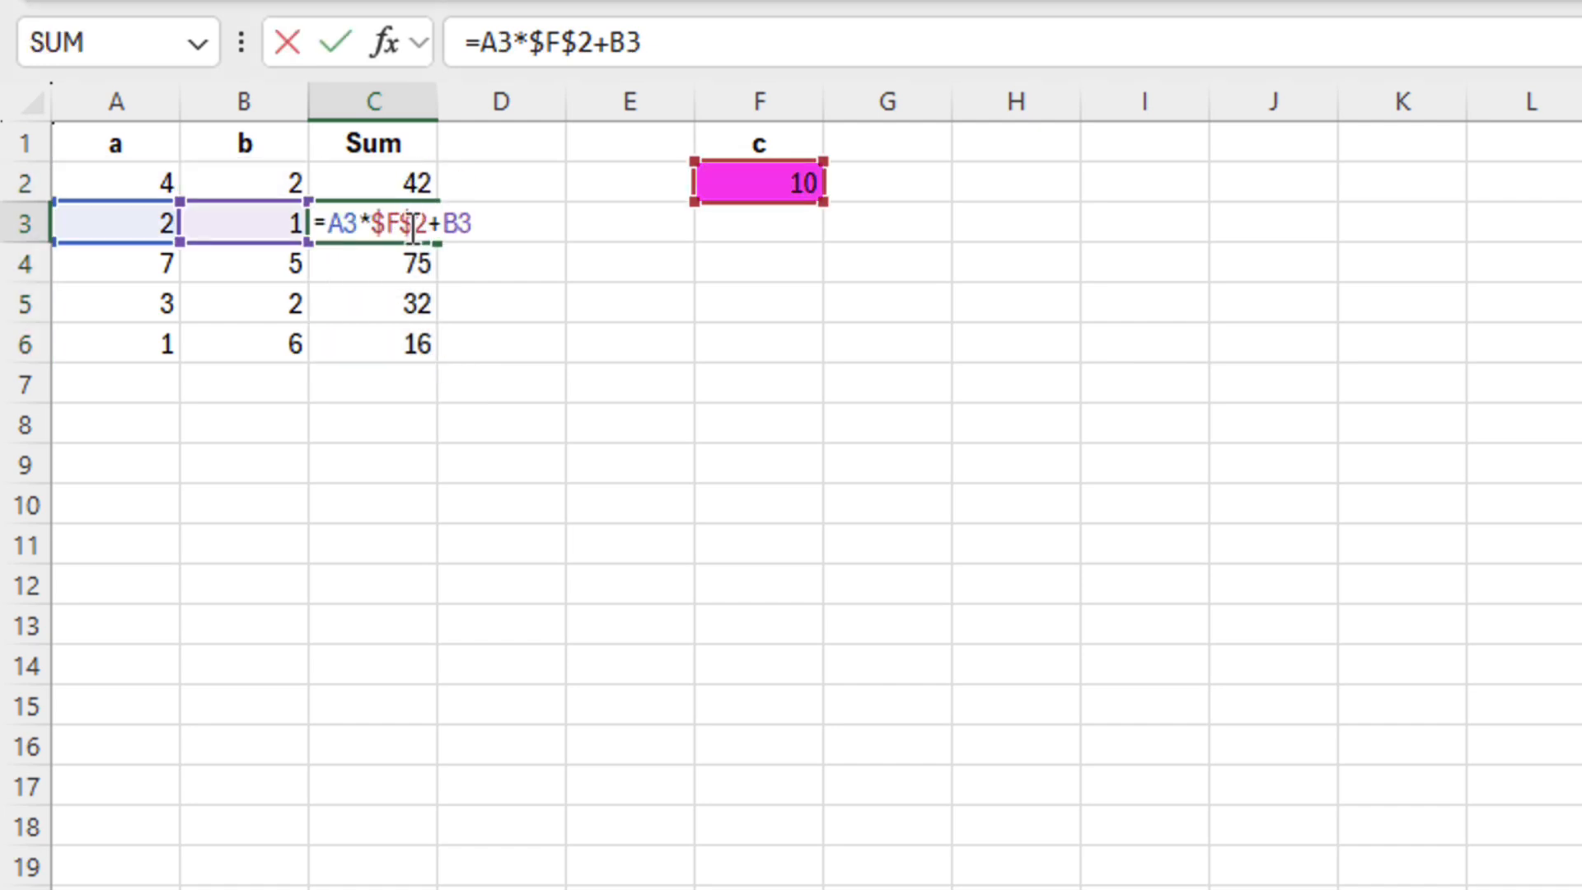
{"action": "double_click", "coordinate": [406, 263]}
{"action": "double_click", "coordinate": [407, 301]}
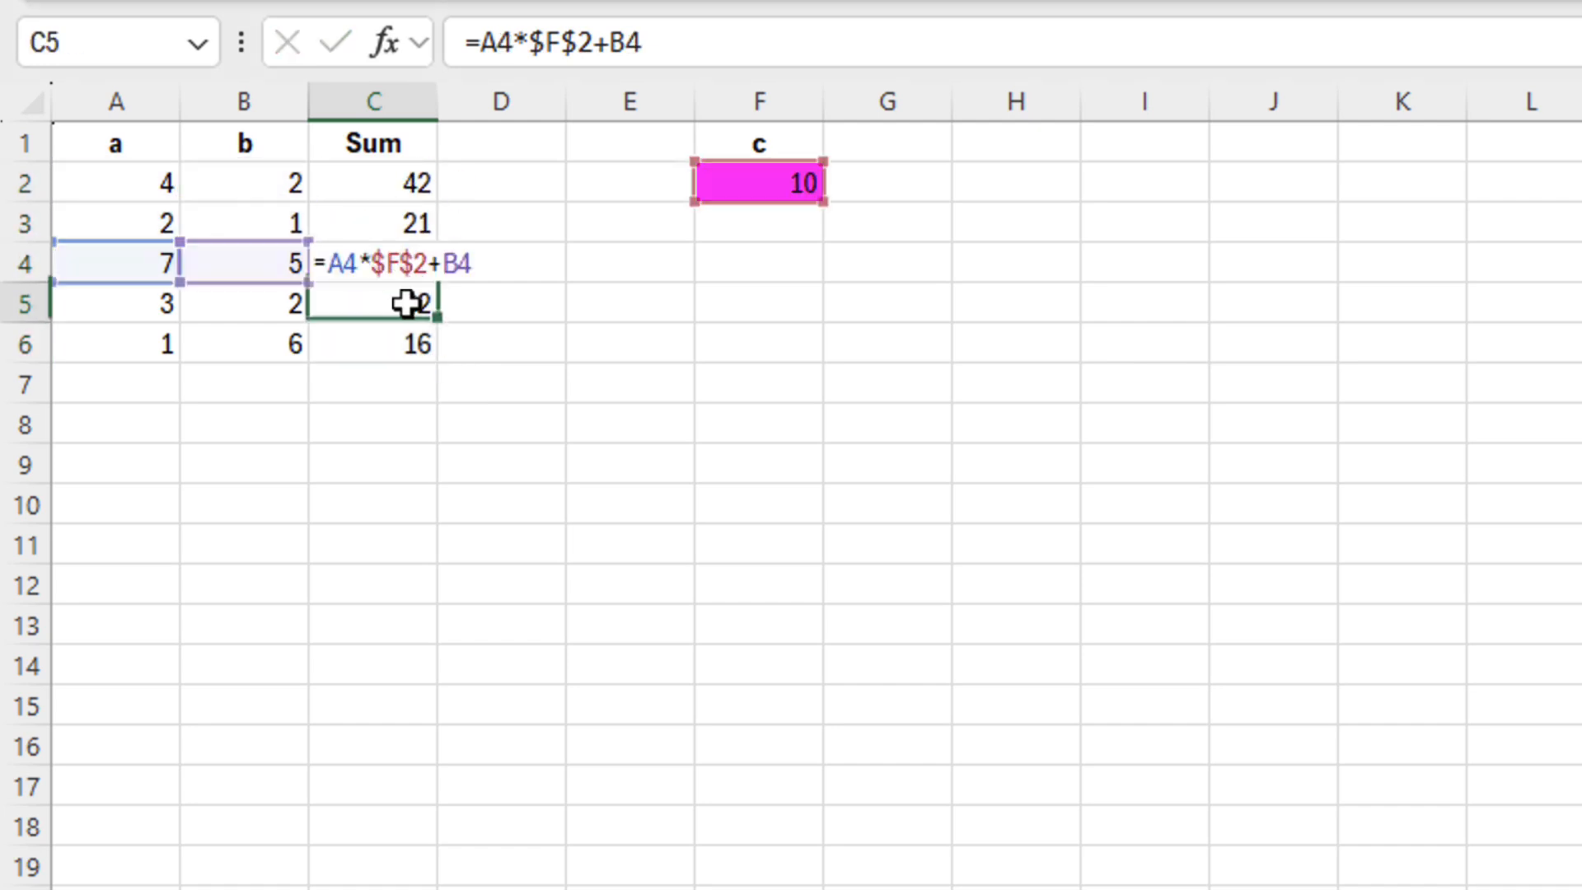
{"action": "double_click", "coordinate": [406, 345]}
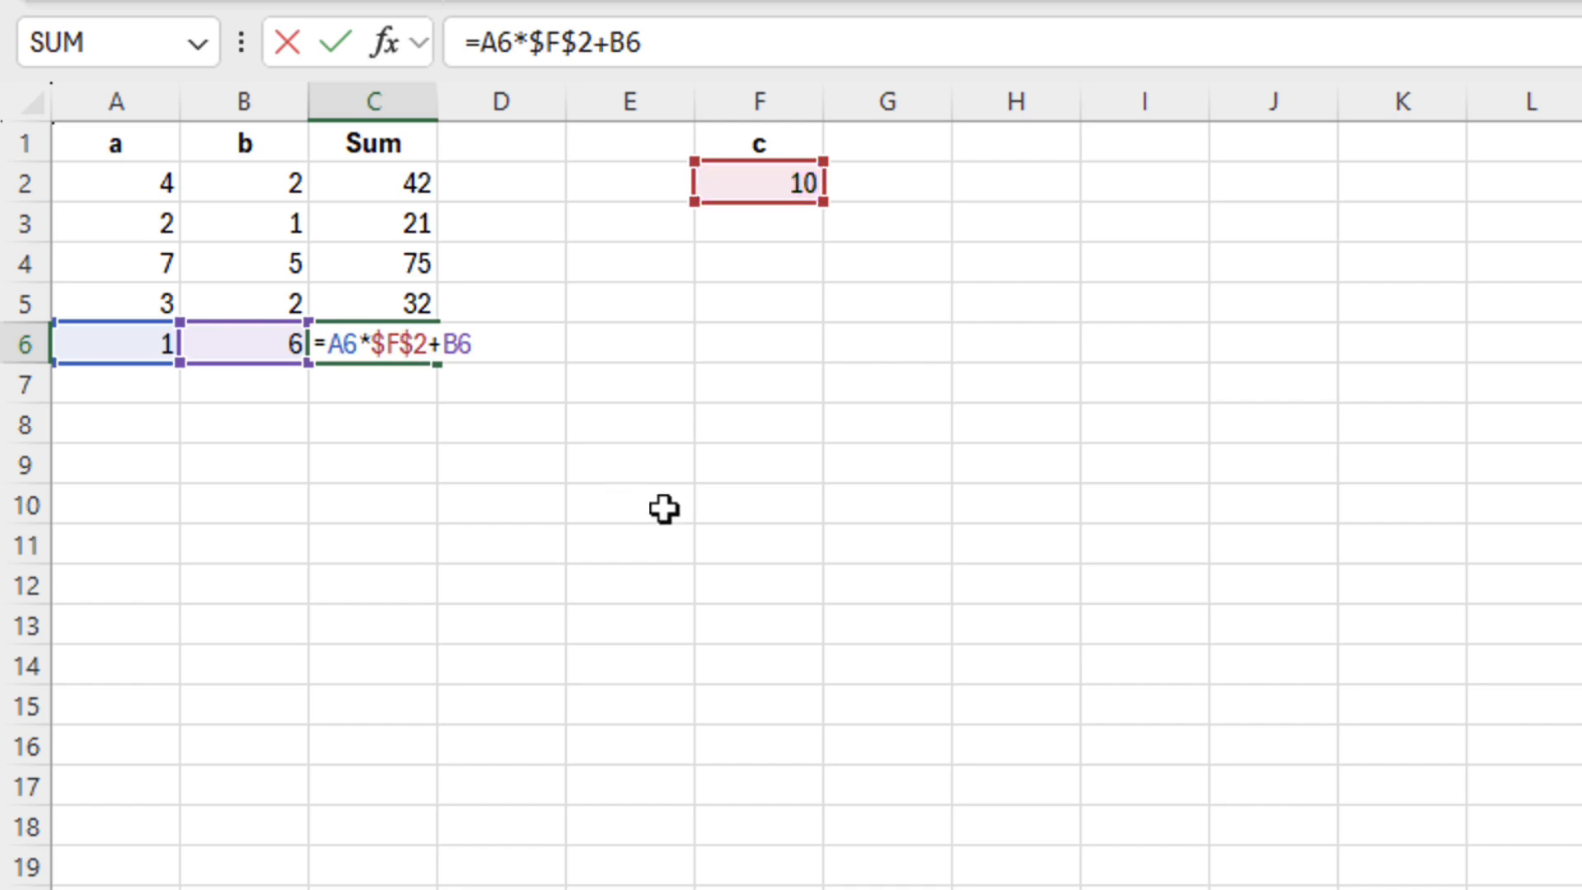
{"action": "left_click_drag", "start_coordinate": [530, 42], "coordinate": [595, 43]}
{"action": "key", "text": "F4"}
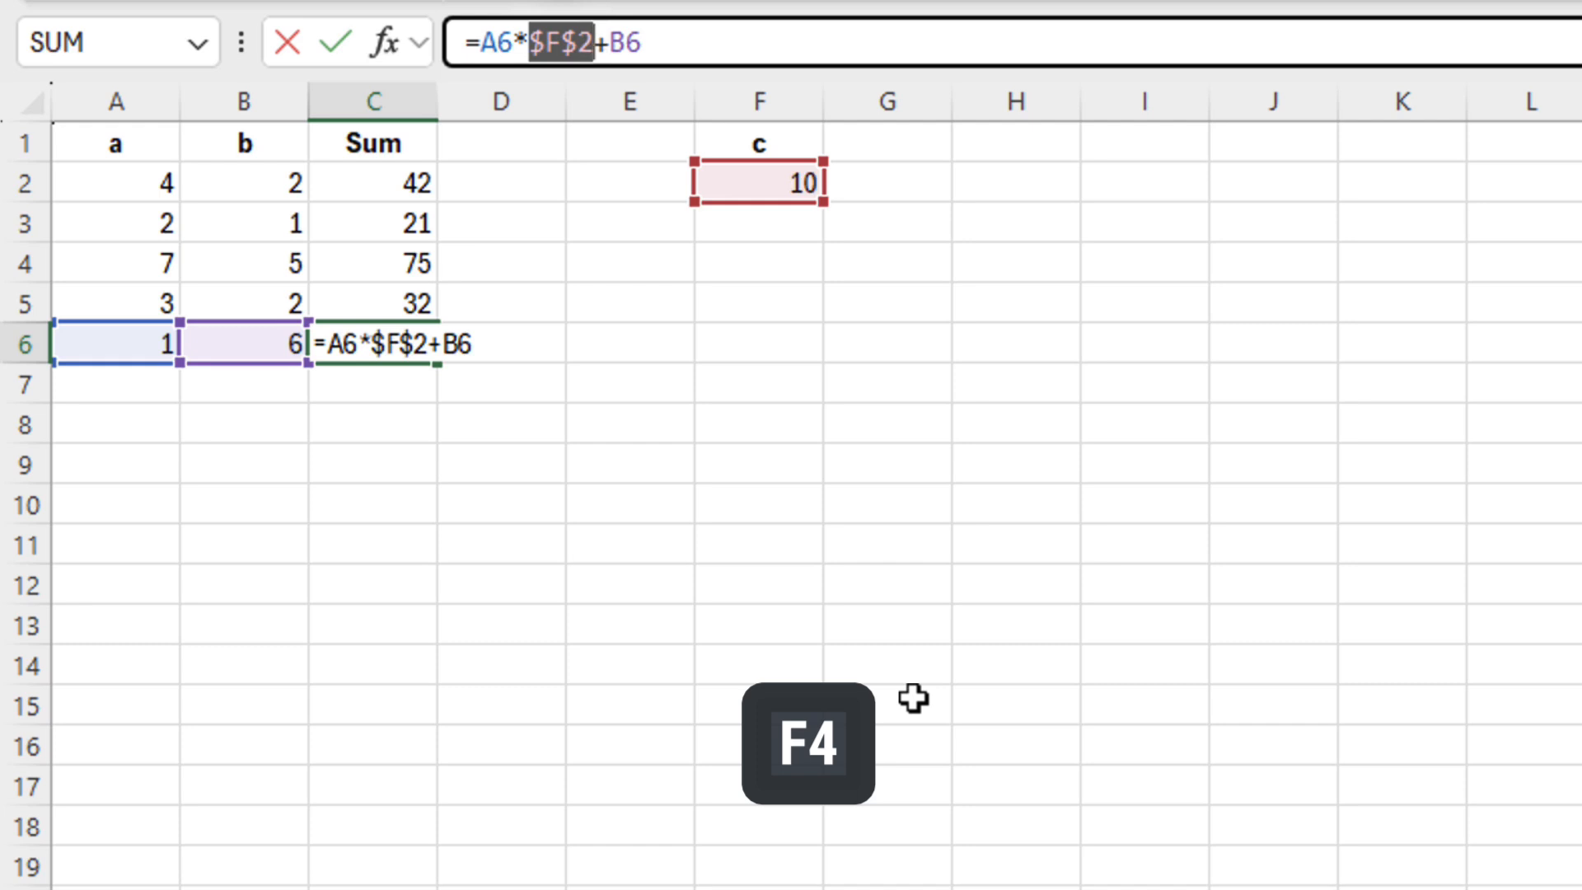
Cycle the lock on C6's F2 reference through its F4 modes
{"action": "key", "text": "F4"}
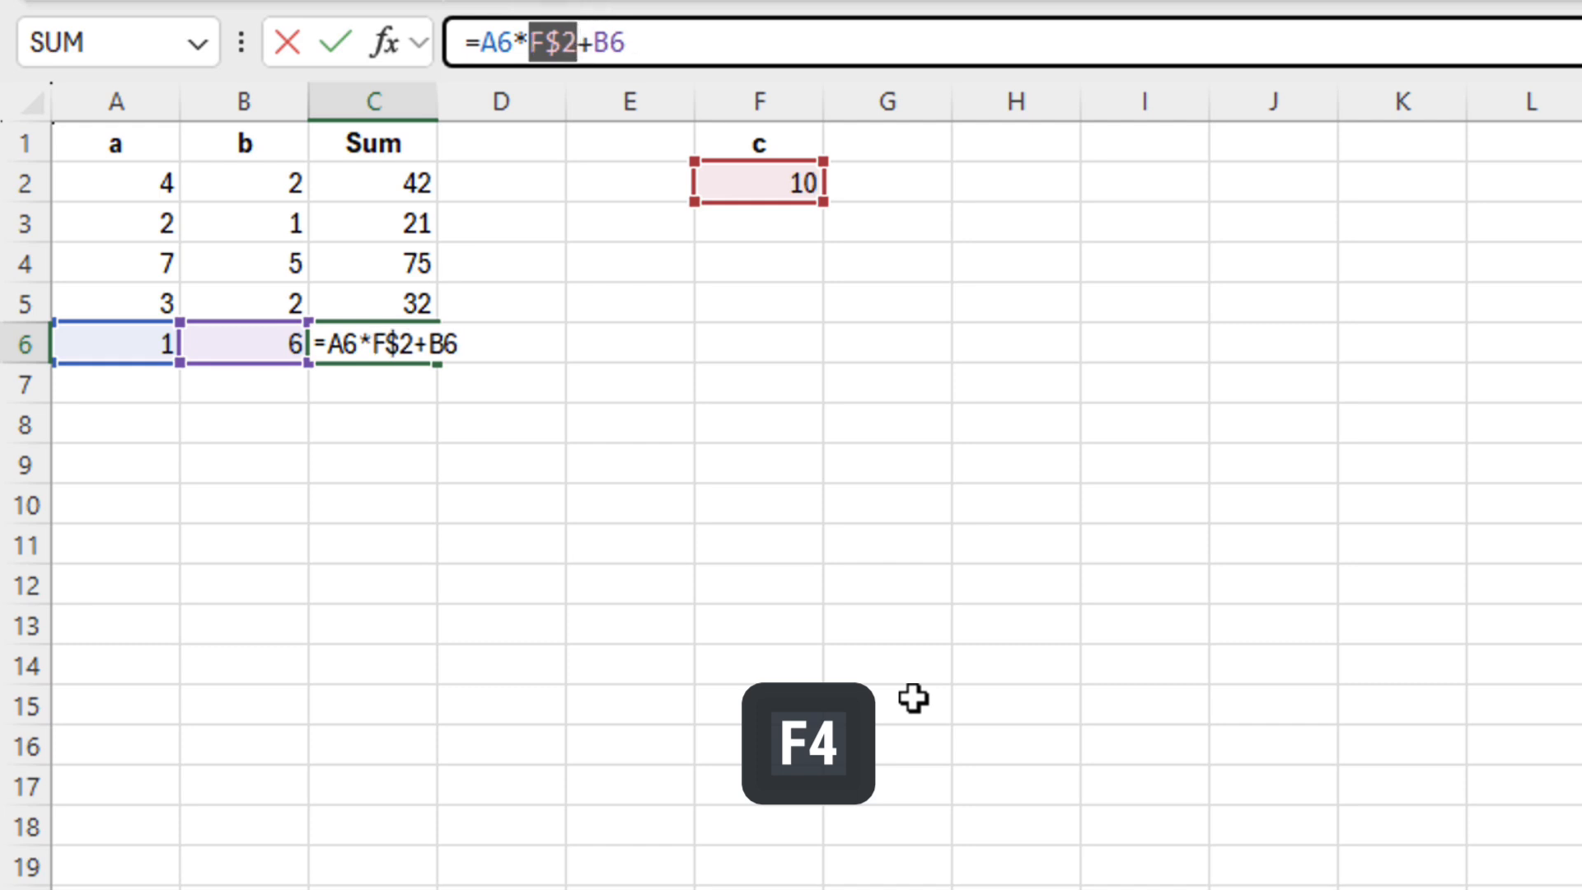
{"action": "key", "text": "F4"}
{"action": "key", "text": "F4"}
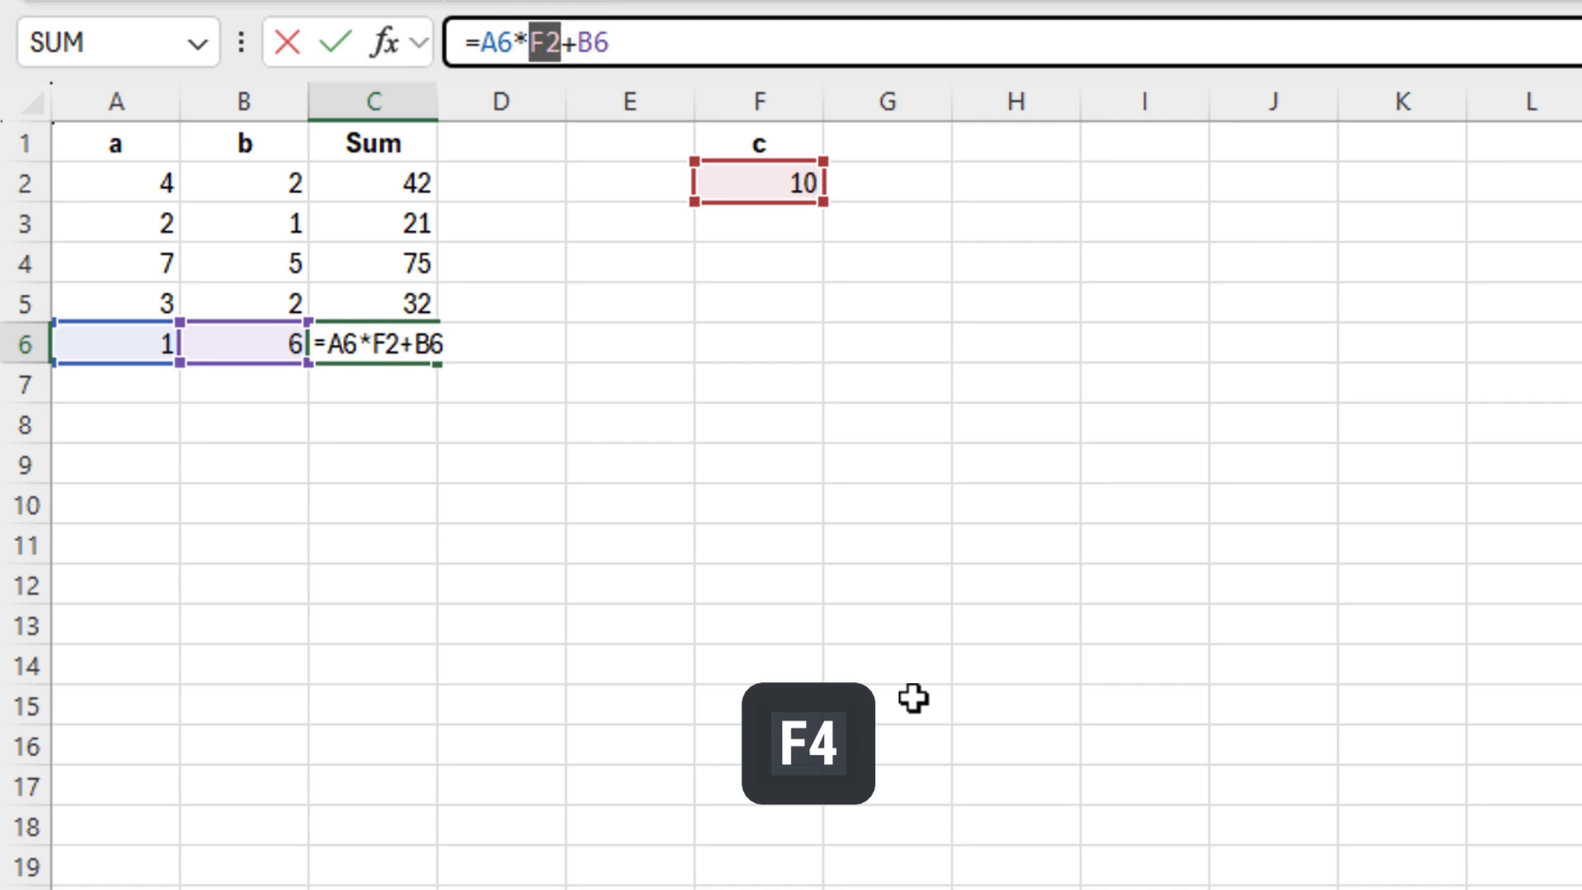
{"action": "key", "text": "F4"}
{"action": "key", "text": "F4"}
{"action": "key", "text": "F4"}
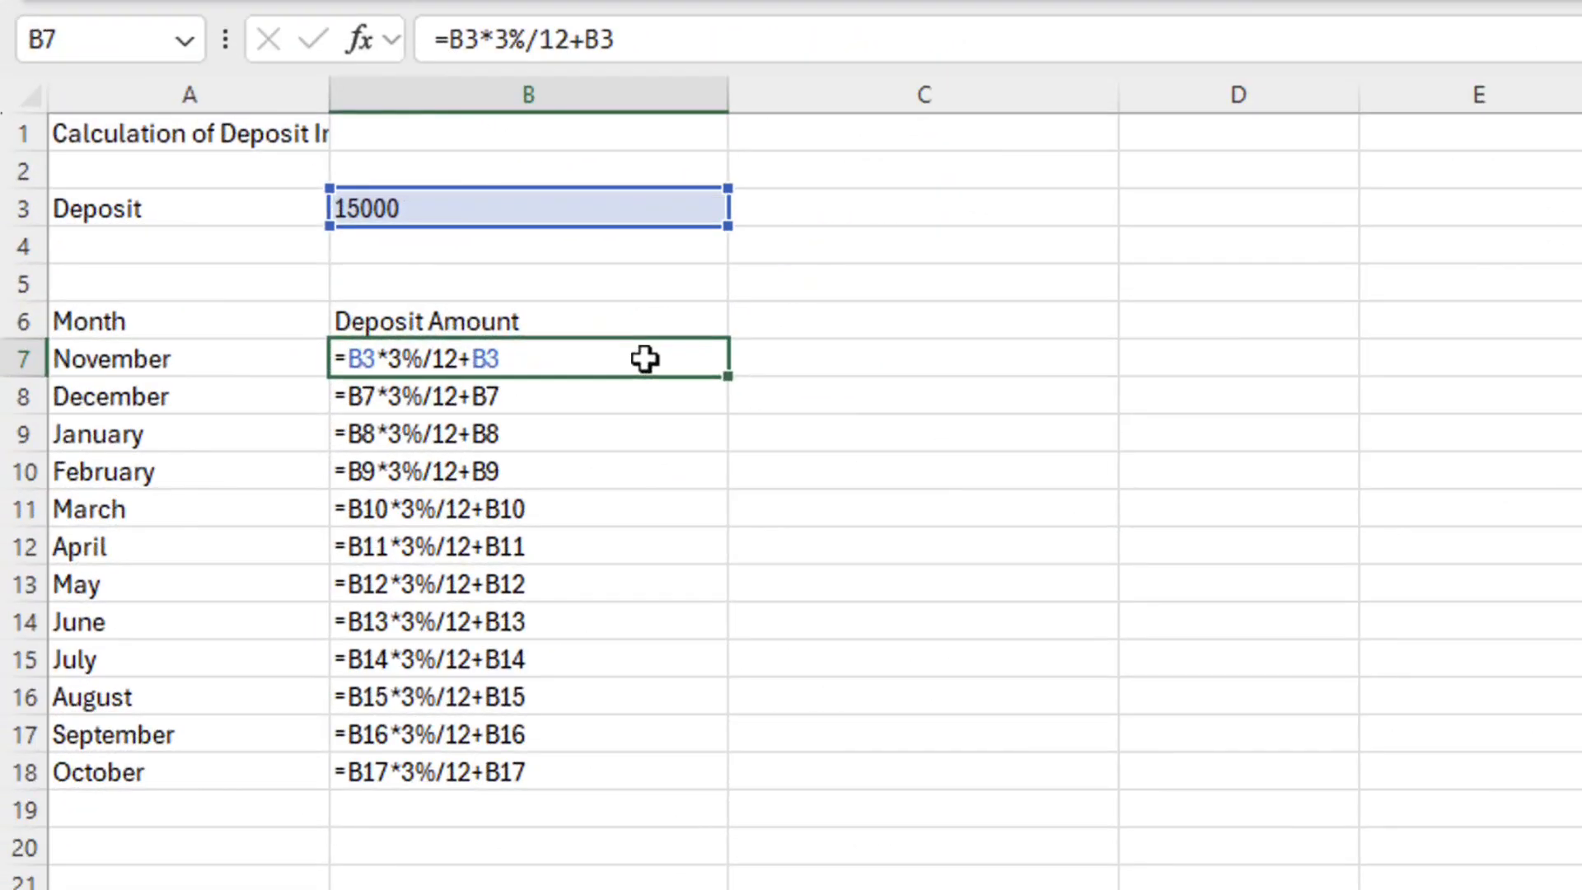
Label A4 'Interest rate' and enter 3 in B4
{"action": "left_click", "coordinate": [241, 249]}
{"action": "type", "text": "Interest rate"}
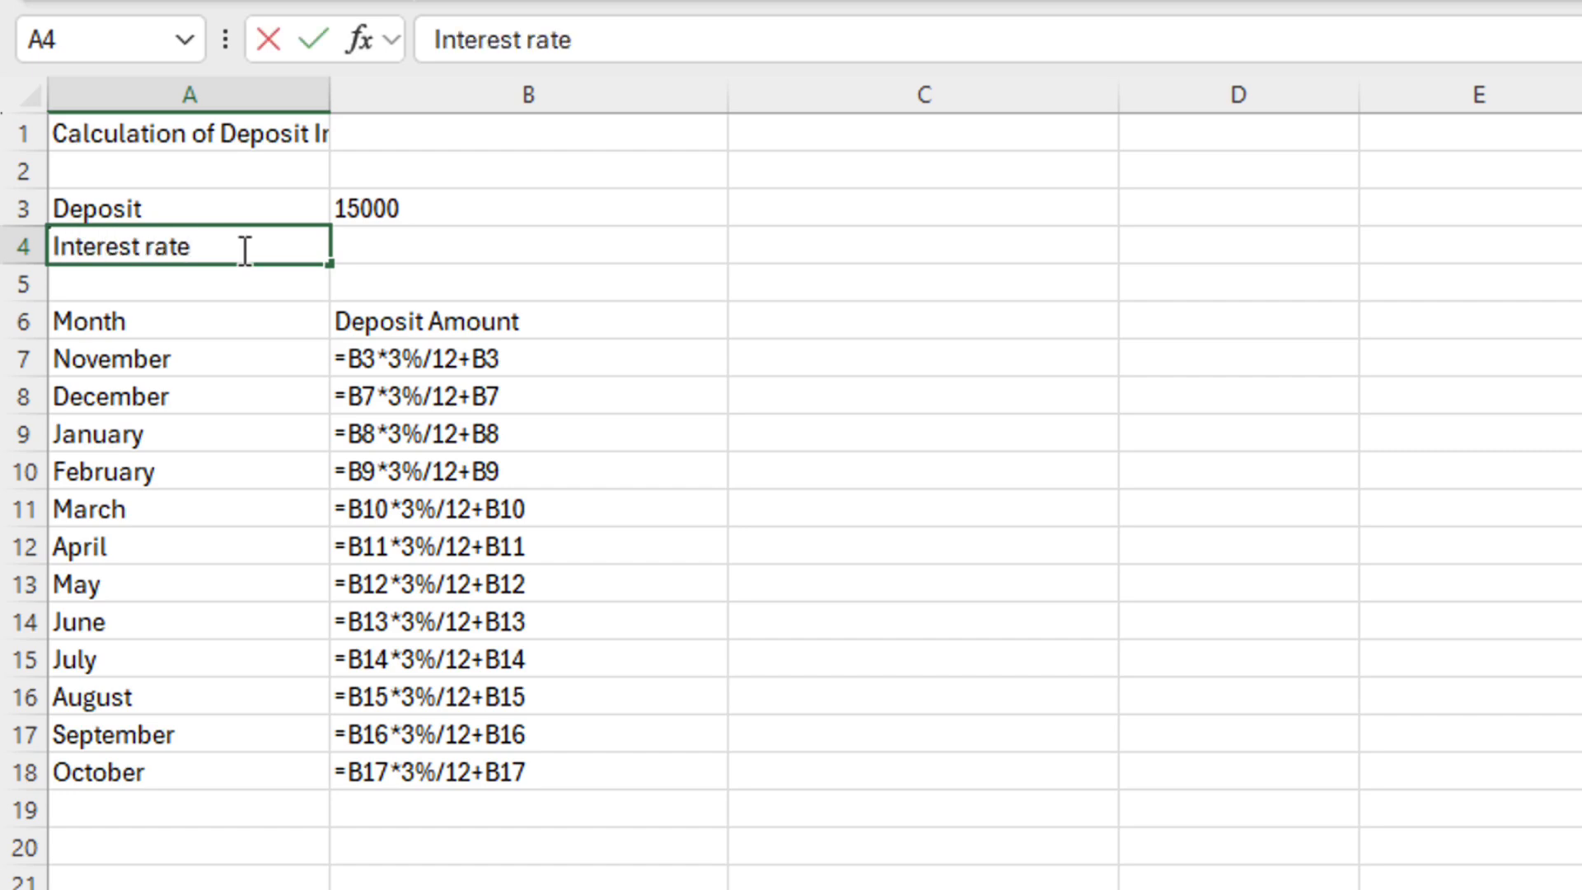
{"action": "key", "text": "Tab"}
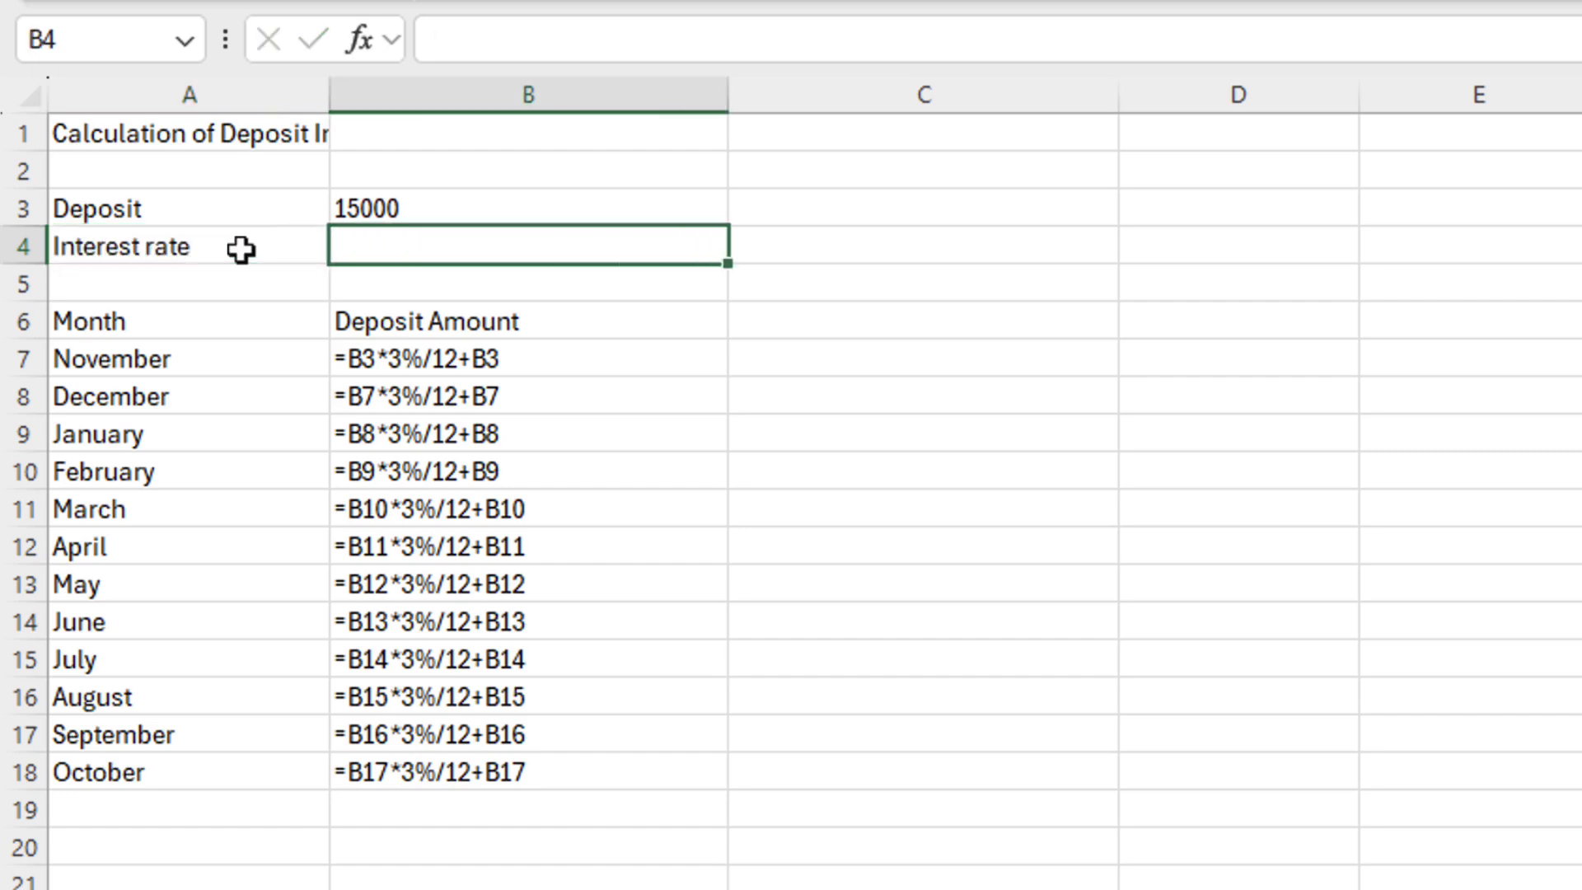
{"action": "type", "text": "3"}
{"action": "key", "text": "Return"}
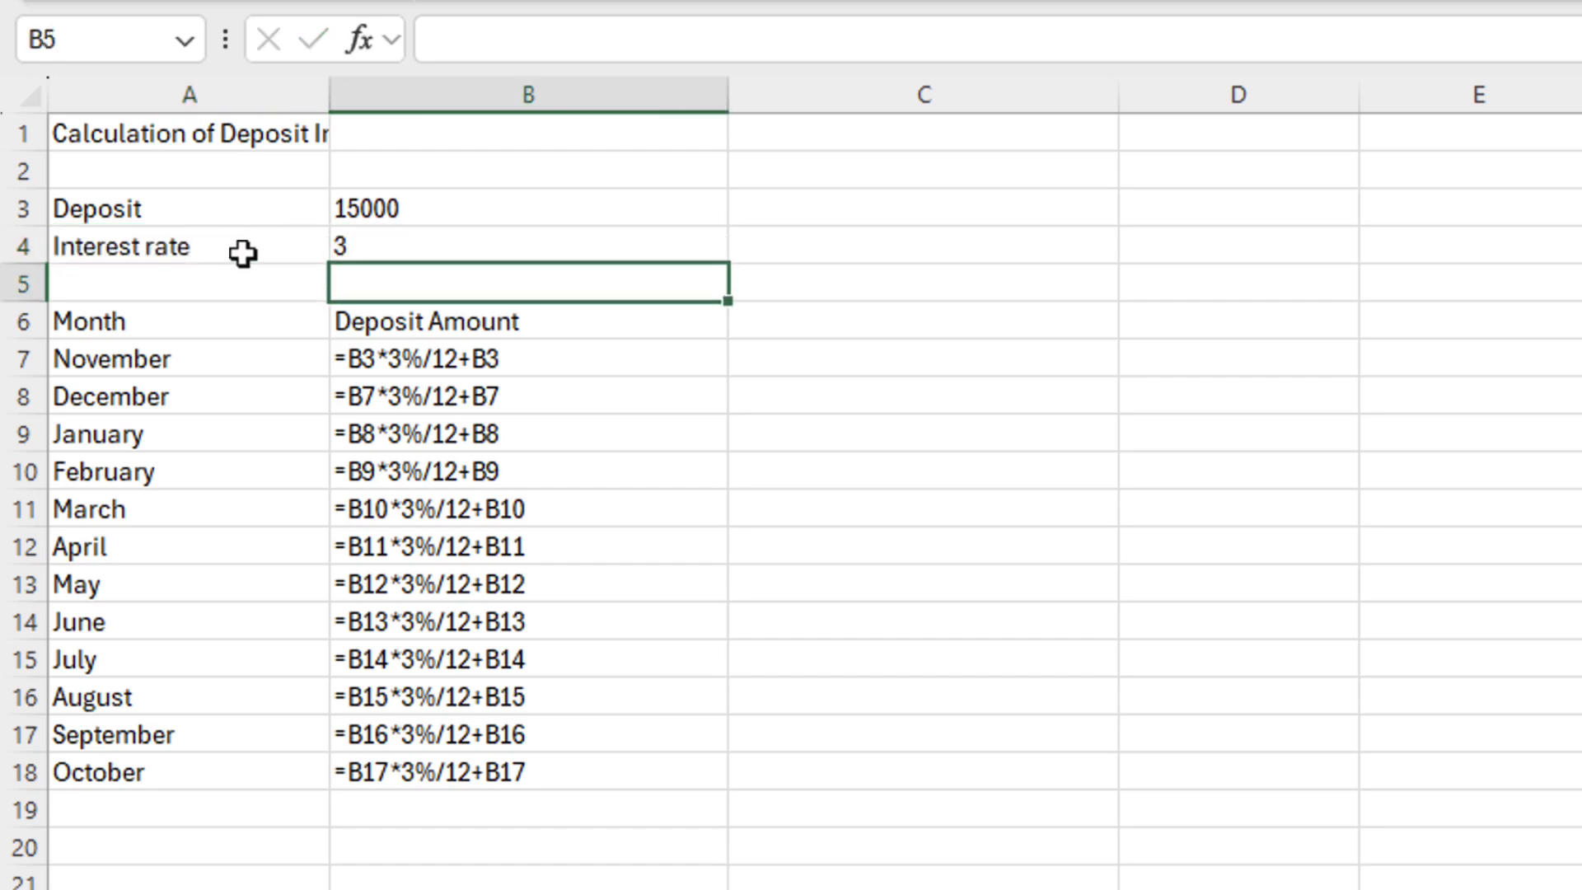
Replace the fixed 3 in B7 and B8 with $B$4, e.g. =B3*$B$4%/12+B3
{"action": "double_click", "coordinate": [395, 360]}
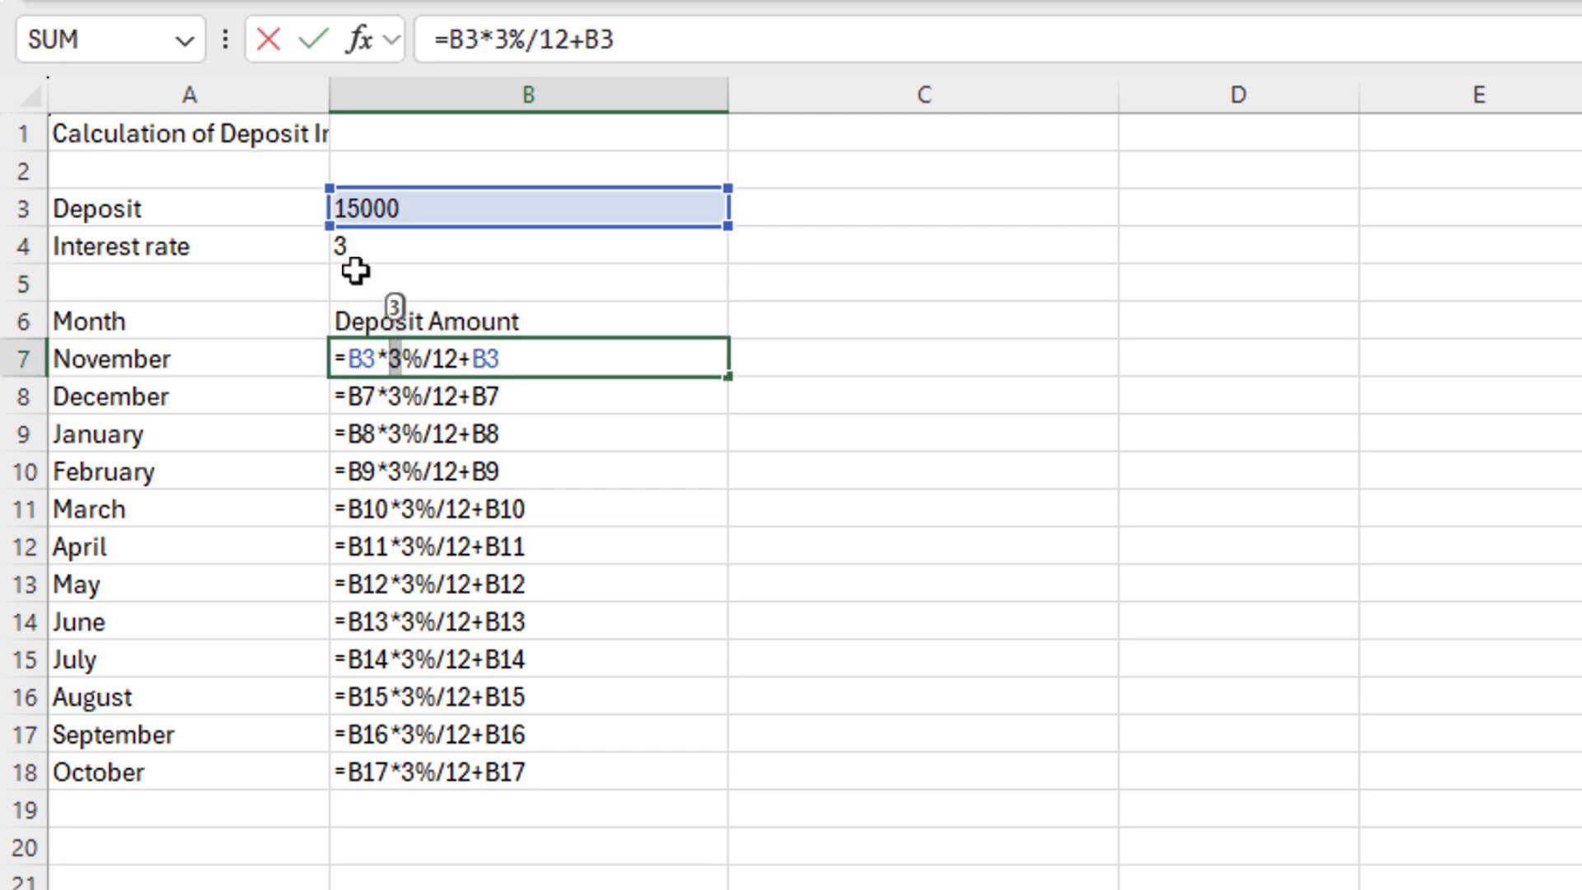
{"action": "left_click", "coordinate": [369, 247]}
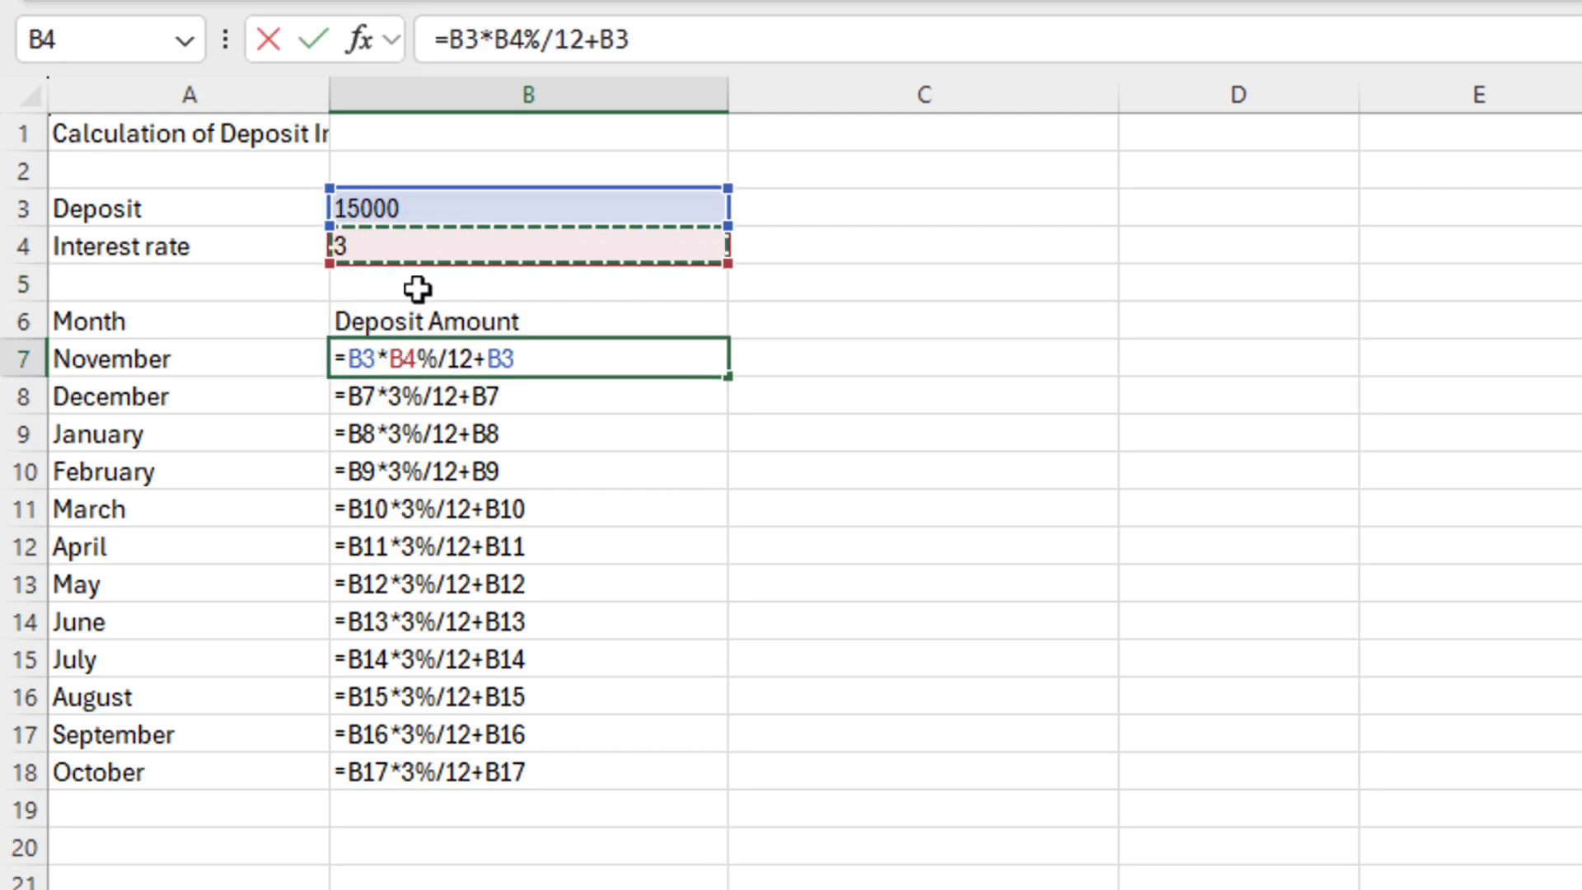
{"action": "key", "text": "F4"}
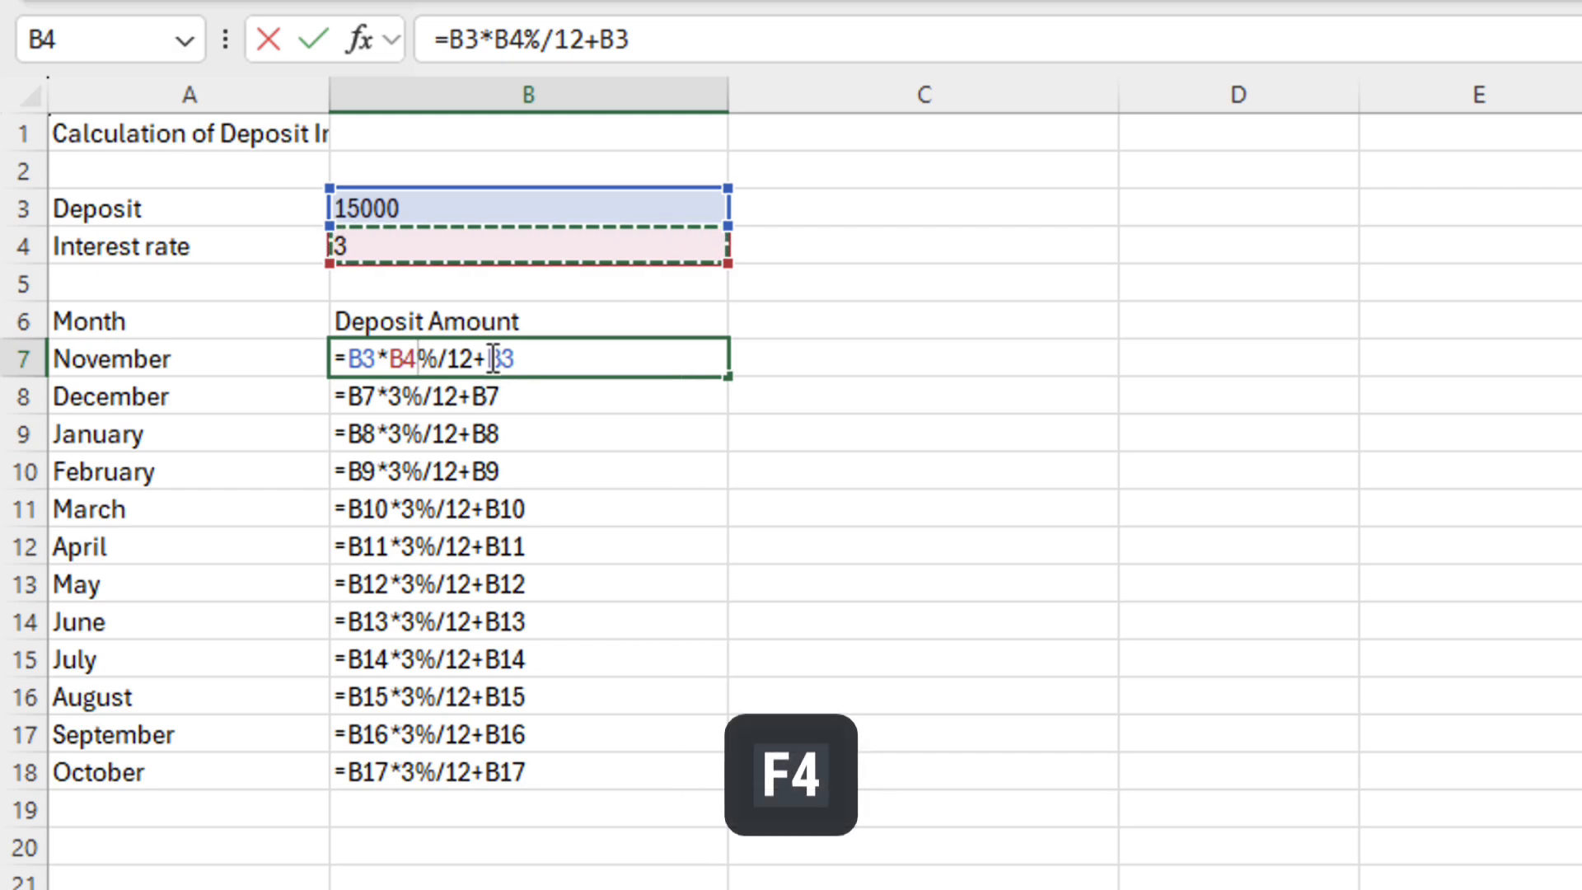
{"action": "key", "text": "F4"}
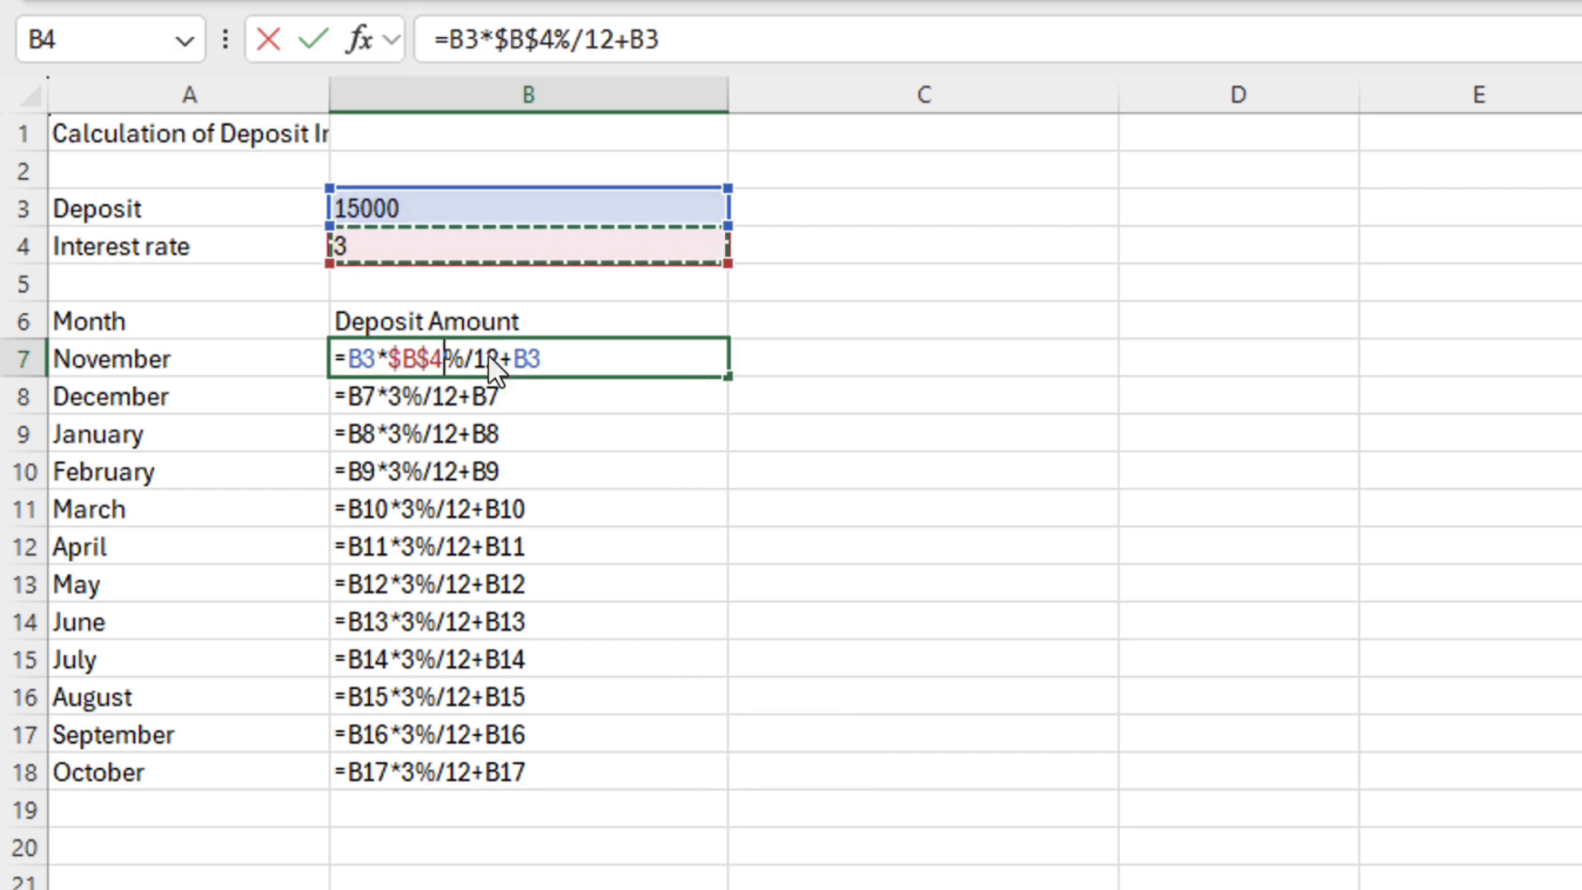
{"action": "key", "text": "Return"}
{"action": "double_click", "coordinate": [401, 394]}
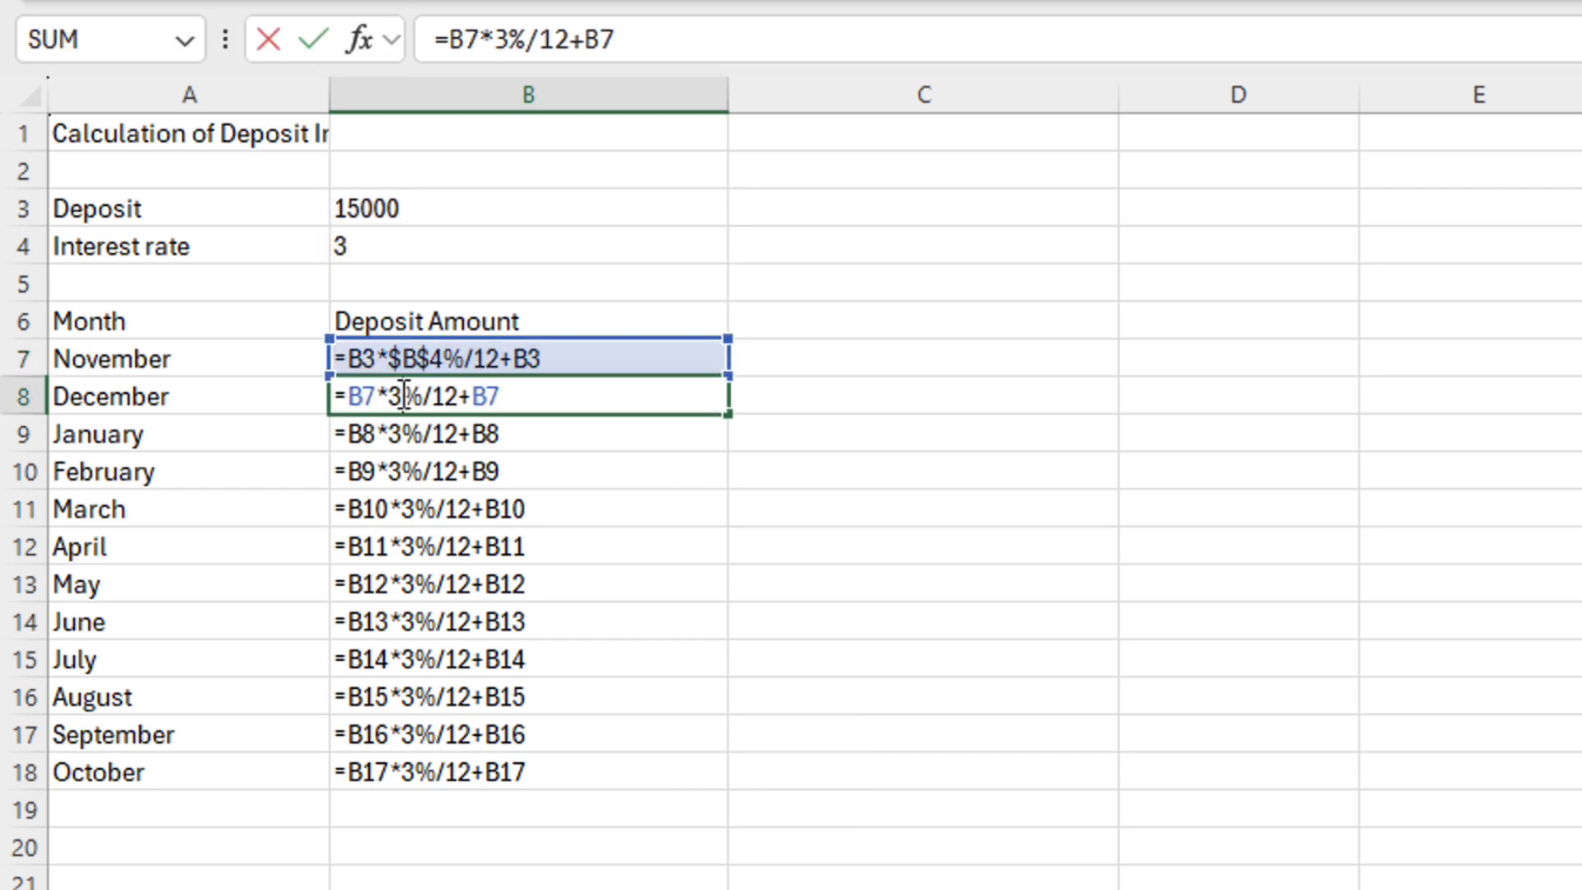
{"action": "left_click", "coordinate": [405, 247]}
{"action": "key", "text": "F4"}
{"action": "key", "text": "F4"}
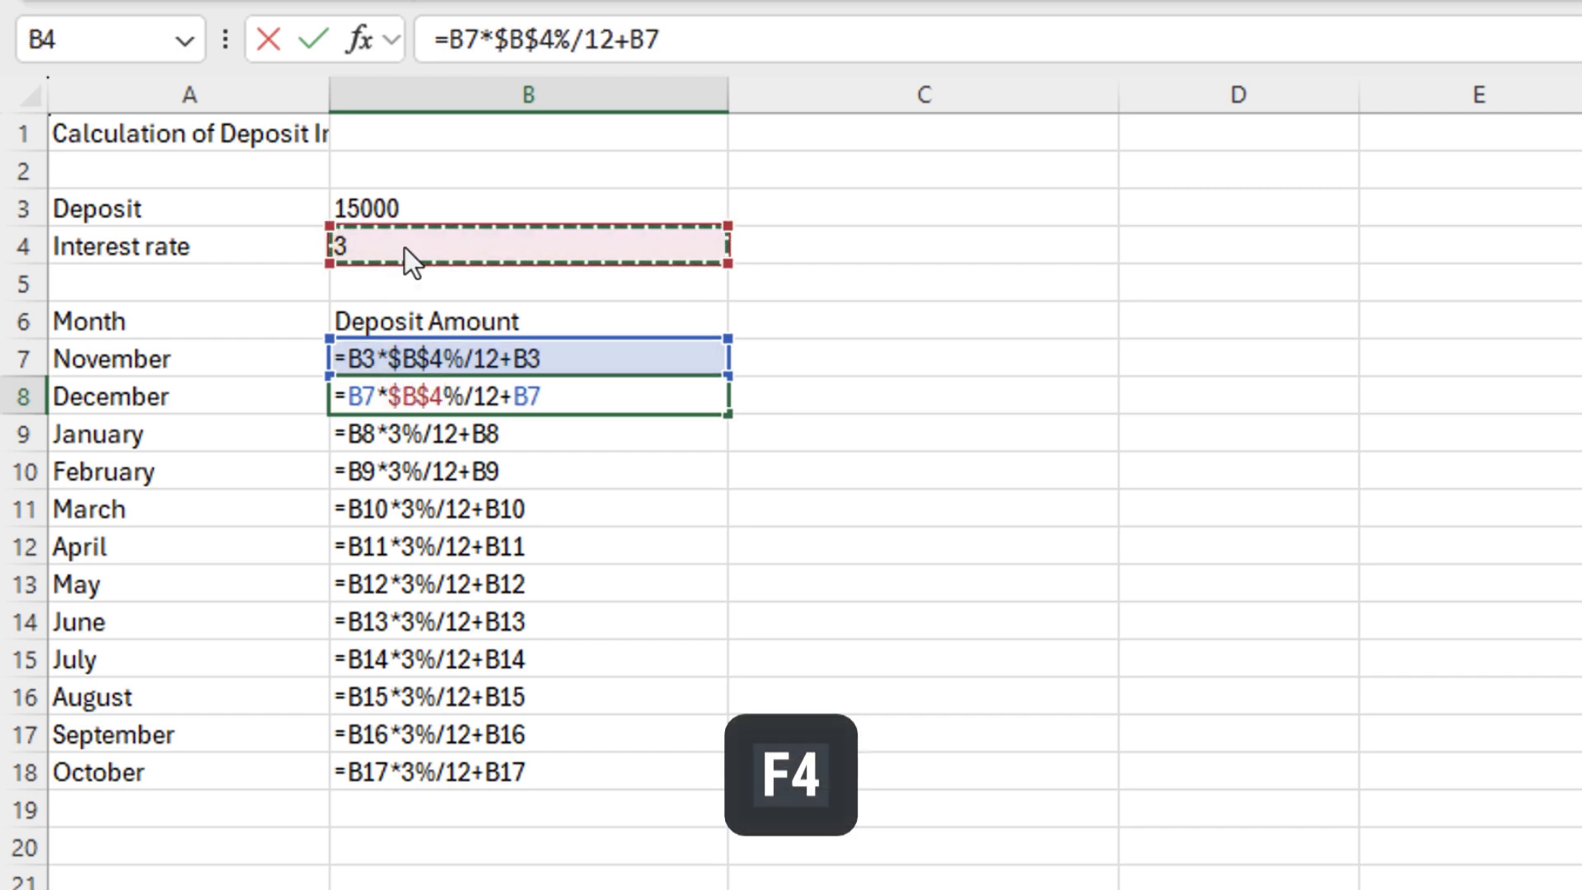
{"action": "key", "text": "ctrl+Return"}
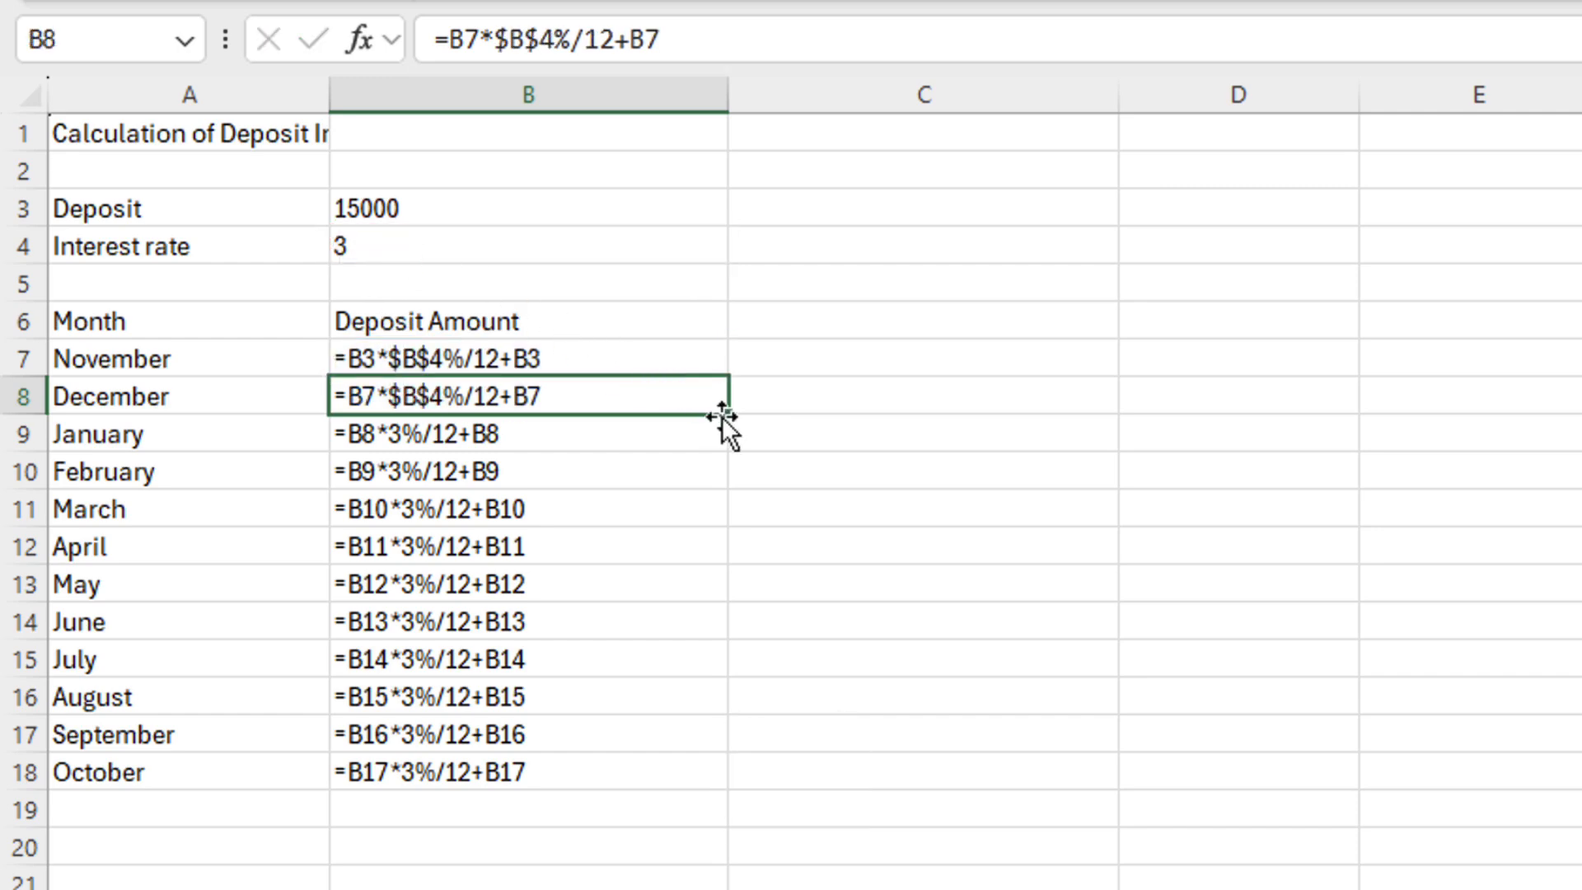
Copy December's $B$4 formula down through October and show computed values instead of formulas
{"action": "left_click_drag", "start_coordinate": [724, 420], "coordinate": [700, 789]}
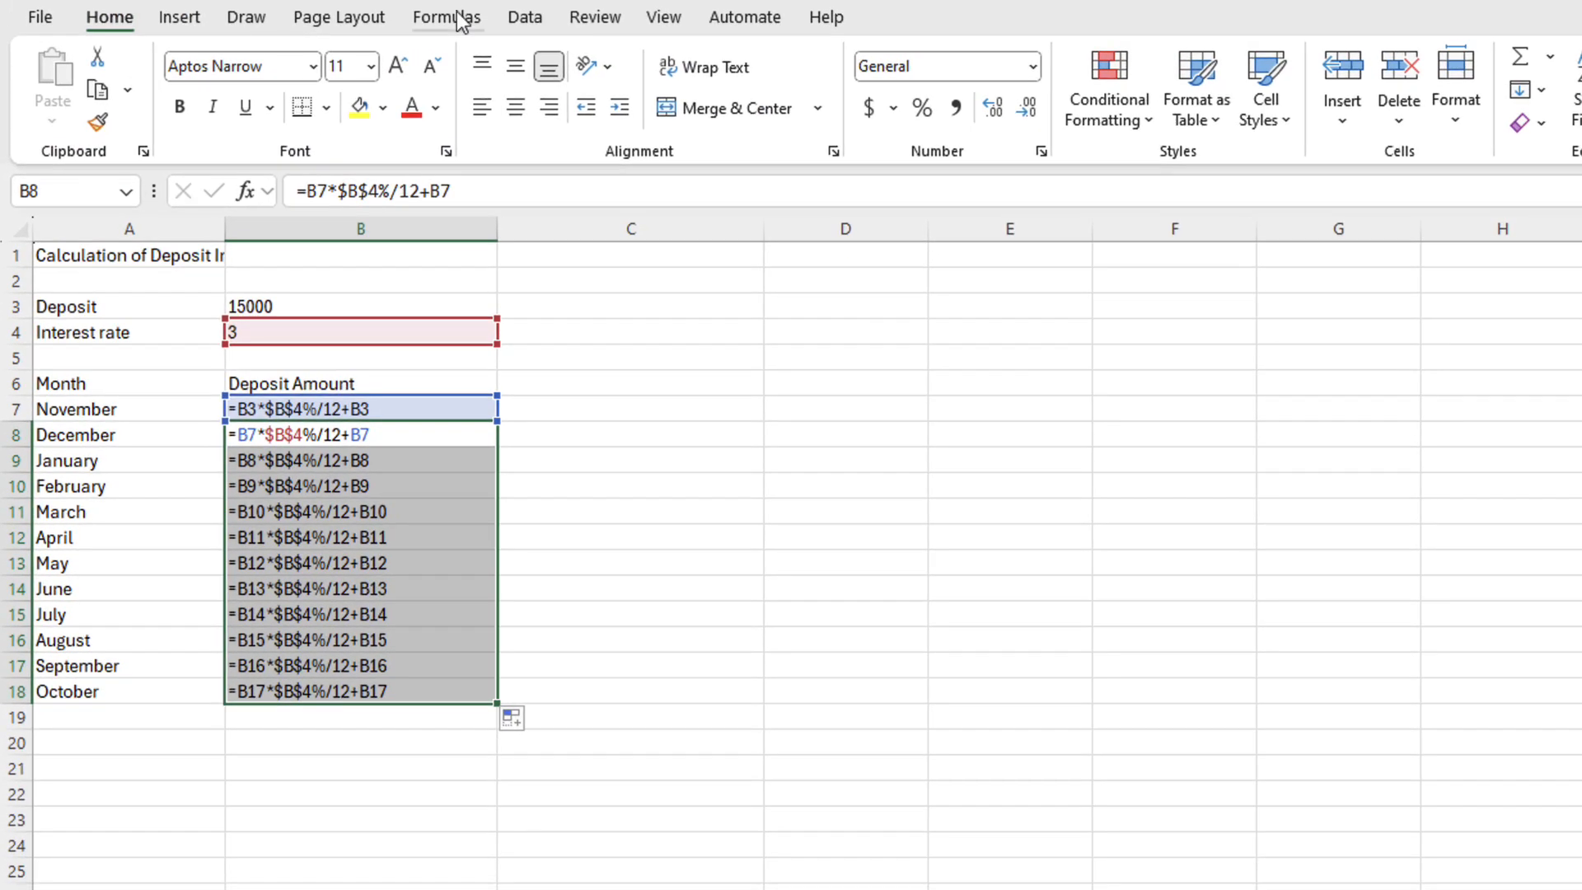
{"action": "left_click", "coordinate": [462, 4]}
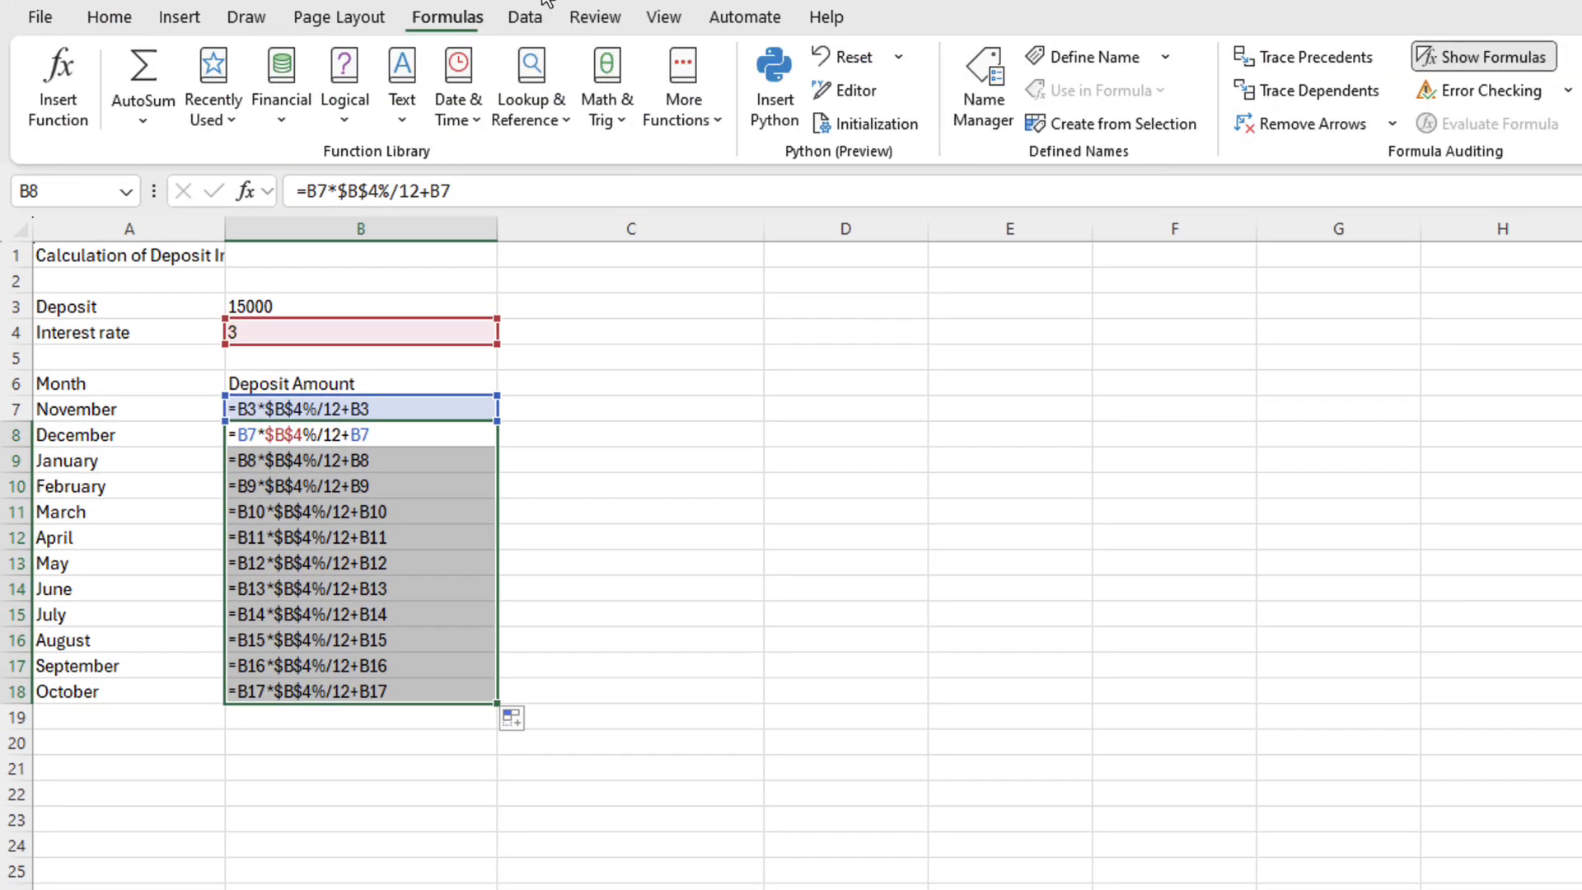
{"action": "left_click", "coordinate": [1446, 52]}
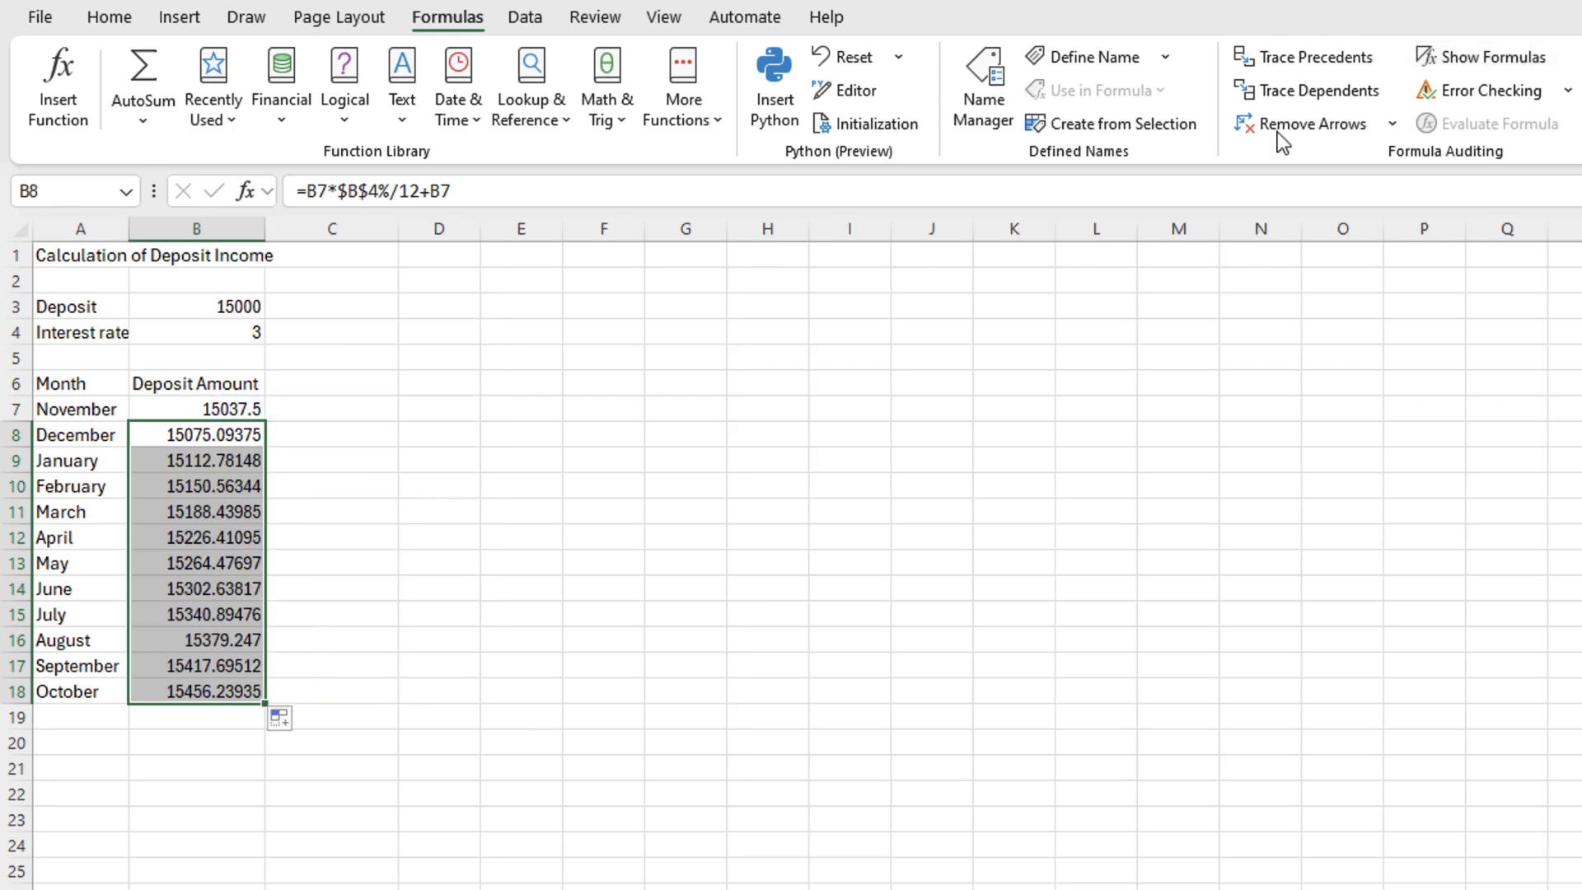
Set the deposit in B3 to 10000 and the interest rate in B4 to 2
{"action": "left_click", "coordinate": [239, 312]}
{"action": "type", "text": "10000"}
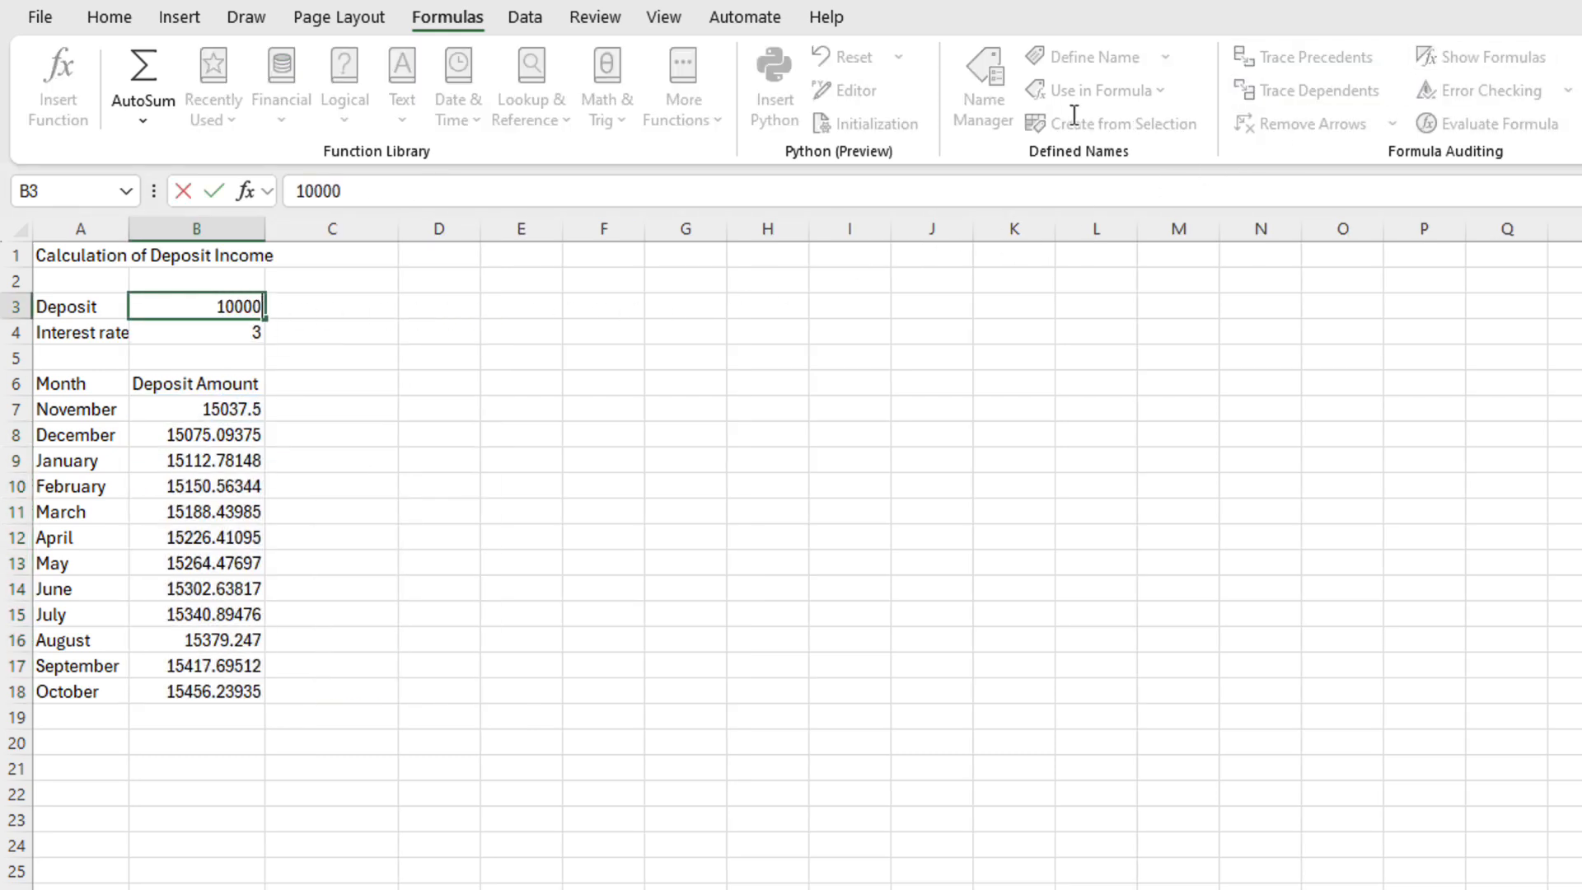
{"action": "key", "text": "Return"}
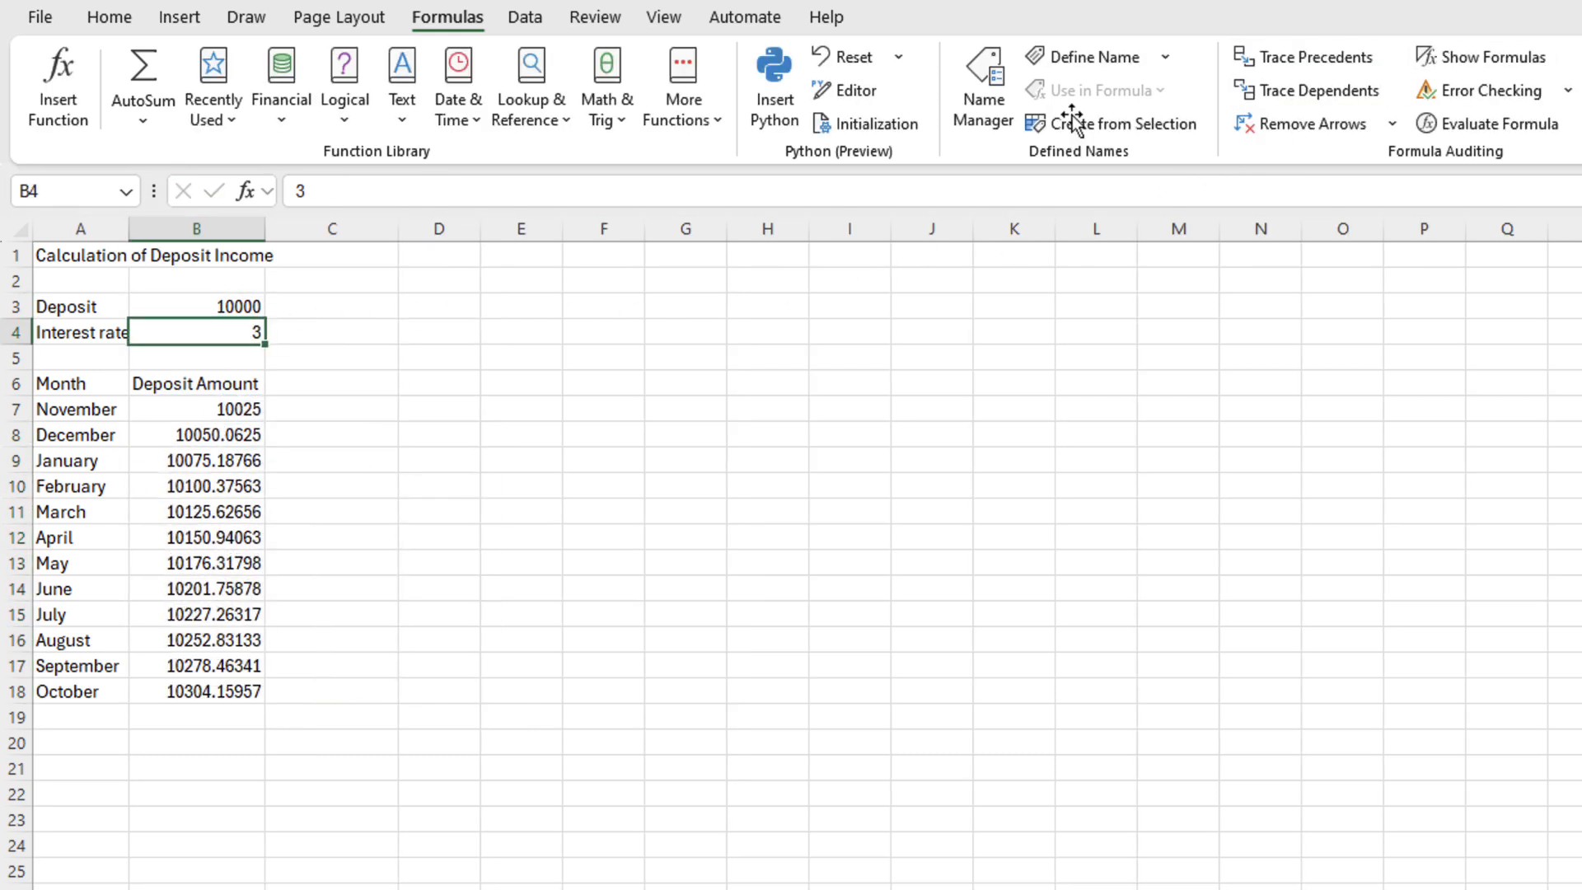
{"action": "type", "text": "3"}
{"action": "key", "text": "BackSpace"}
{"action": "type", "text": "2"}
{"action": "key", "text": "Return"}
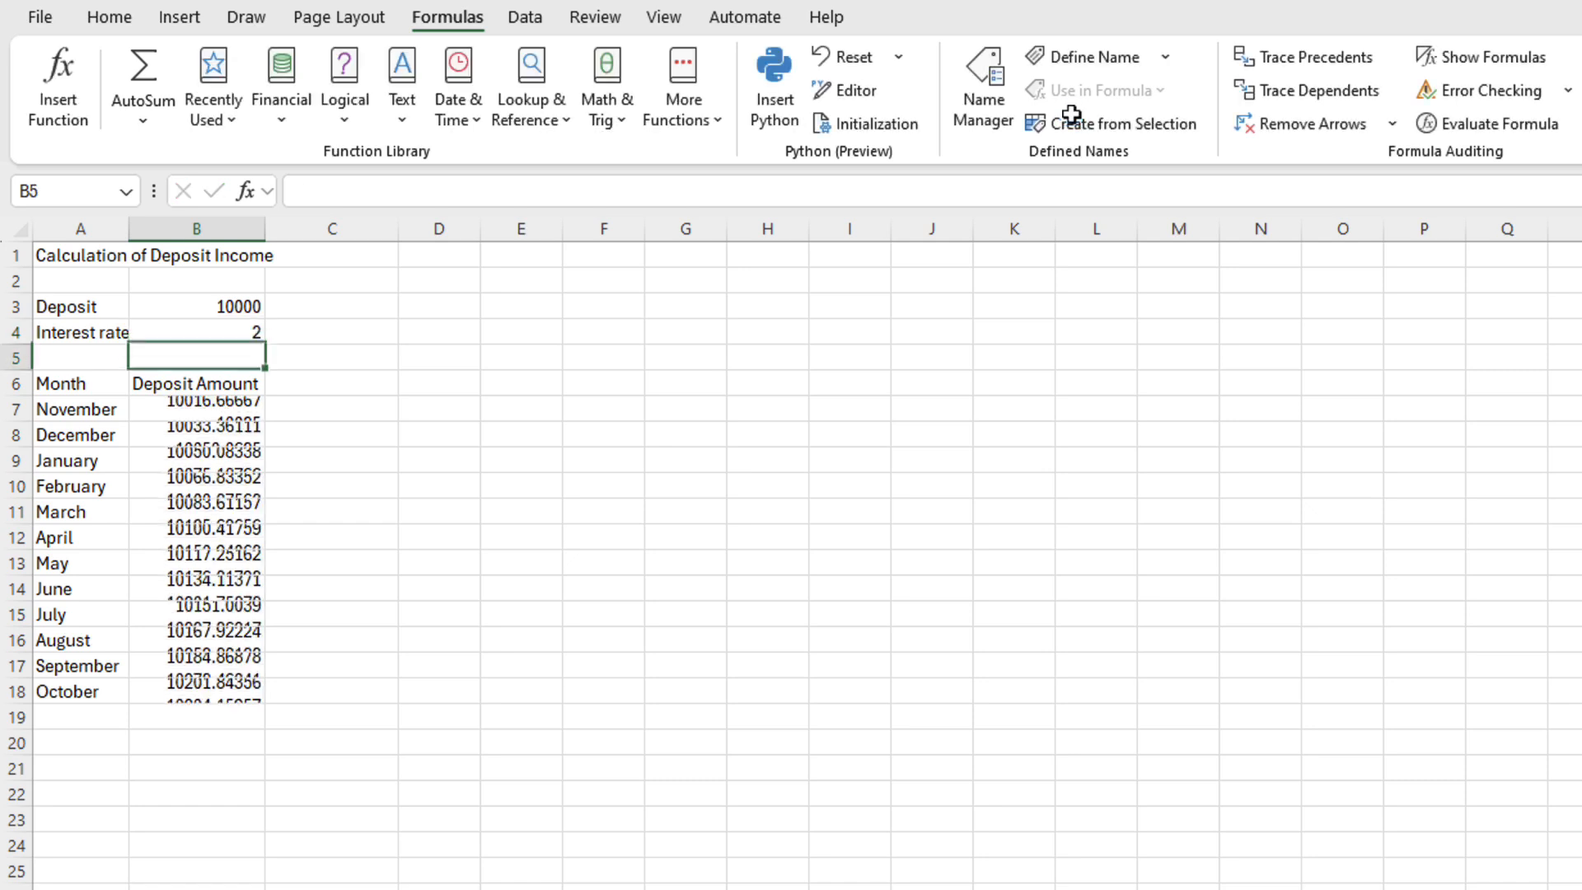
Label A19 'Income' and enter =B18-B3 in B19, giving 201.8435568
{"action": "left_click", "coordinate": [97, 712]}
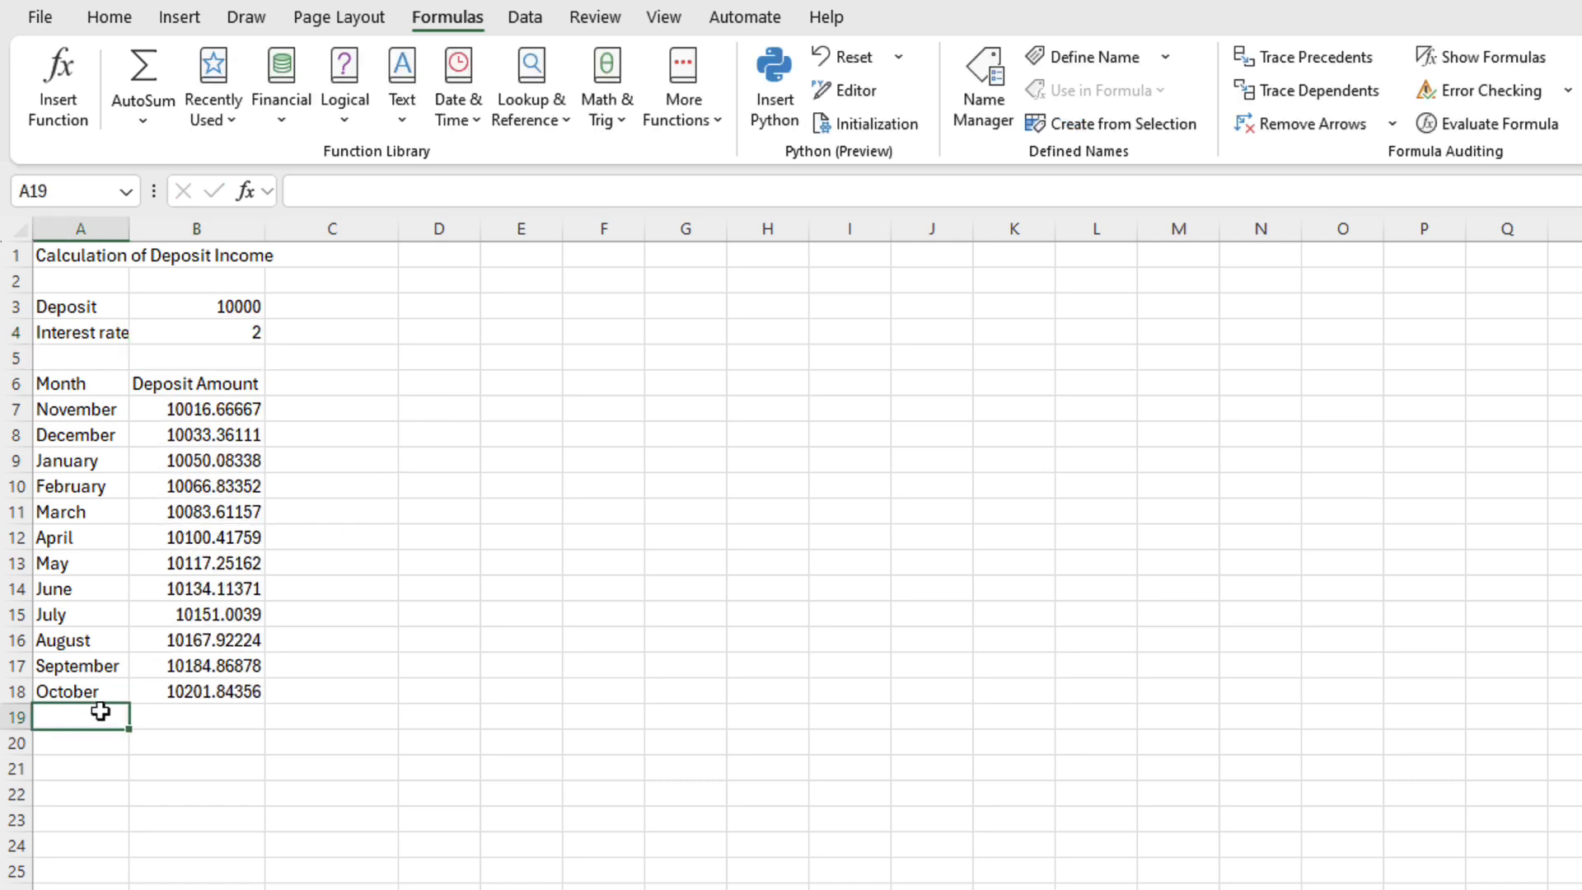
{"action": "type", "text": "Income"}
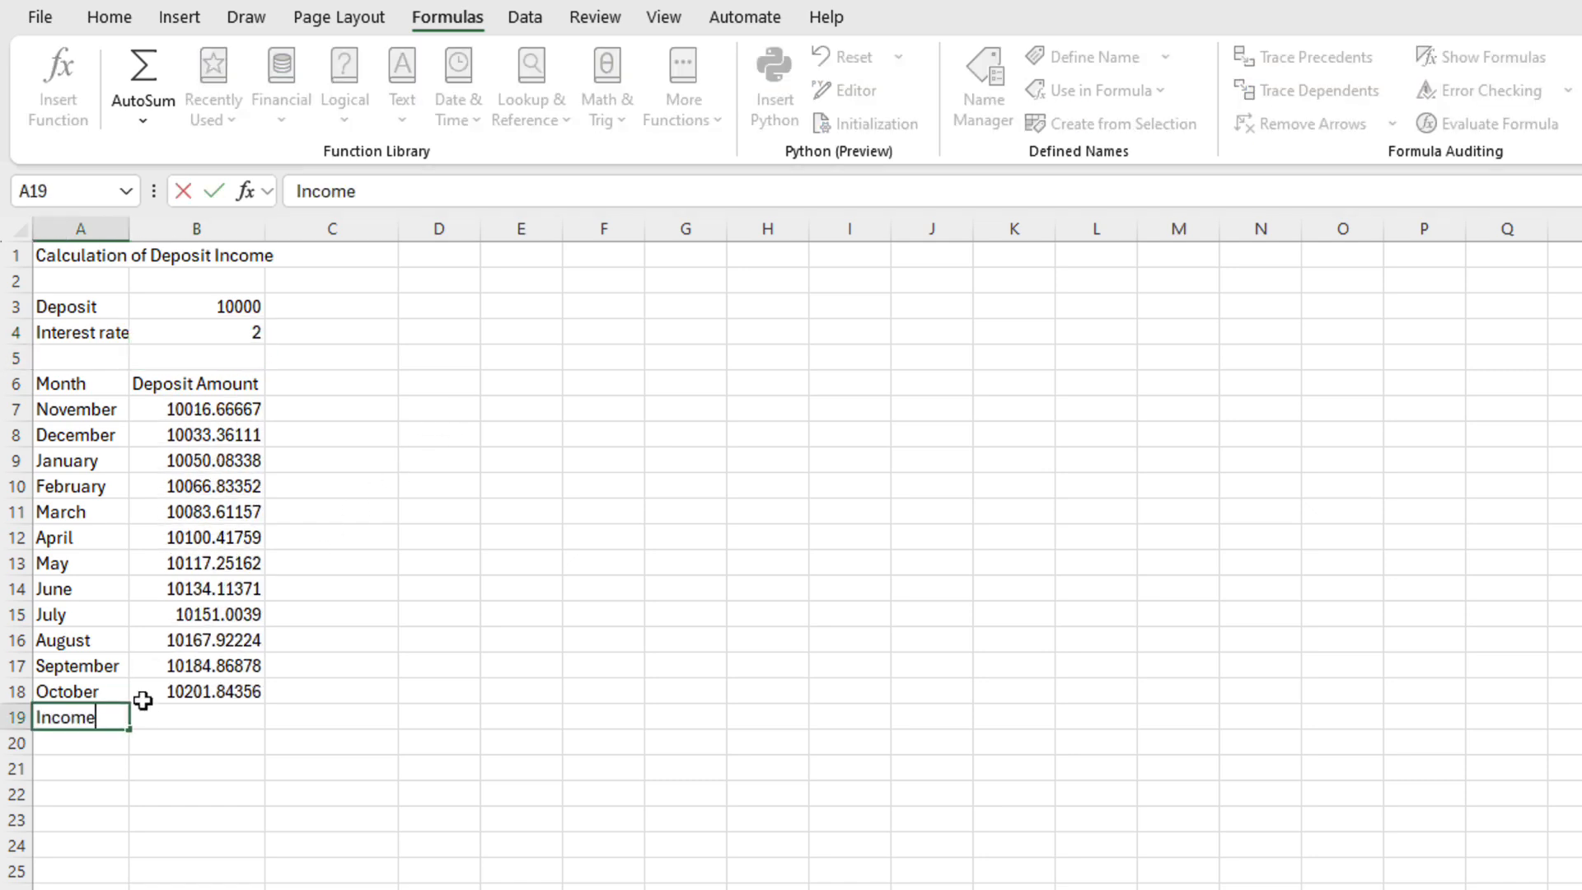
{"action": "left_click", "coordinate": [143, 709]}
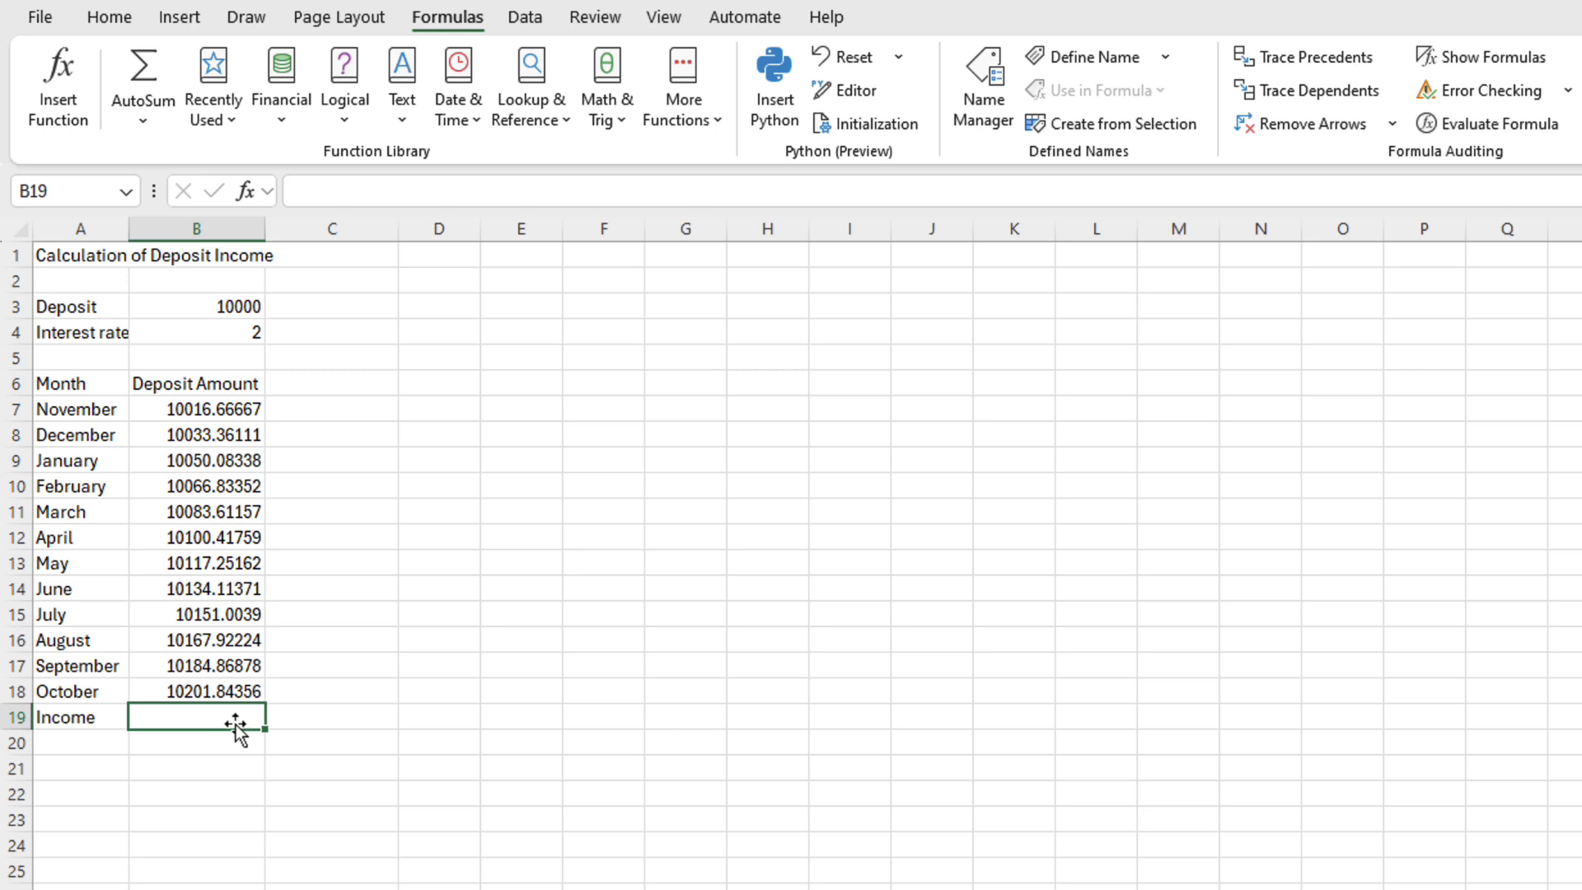
{"action": "type", "text": "="}
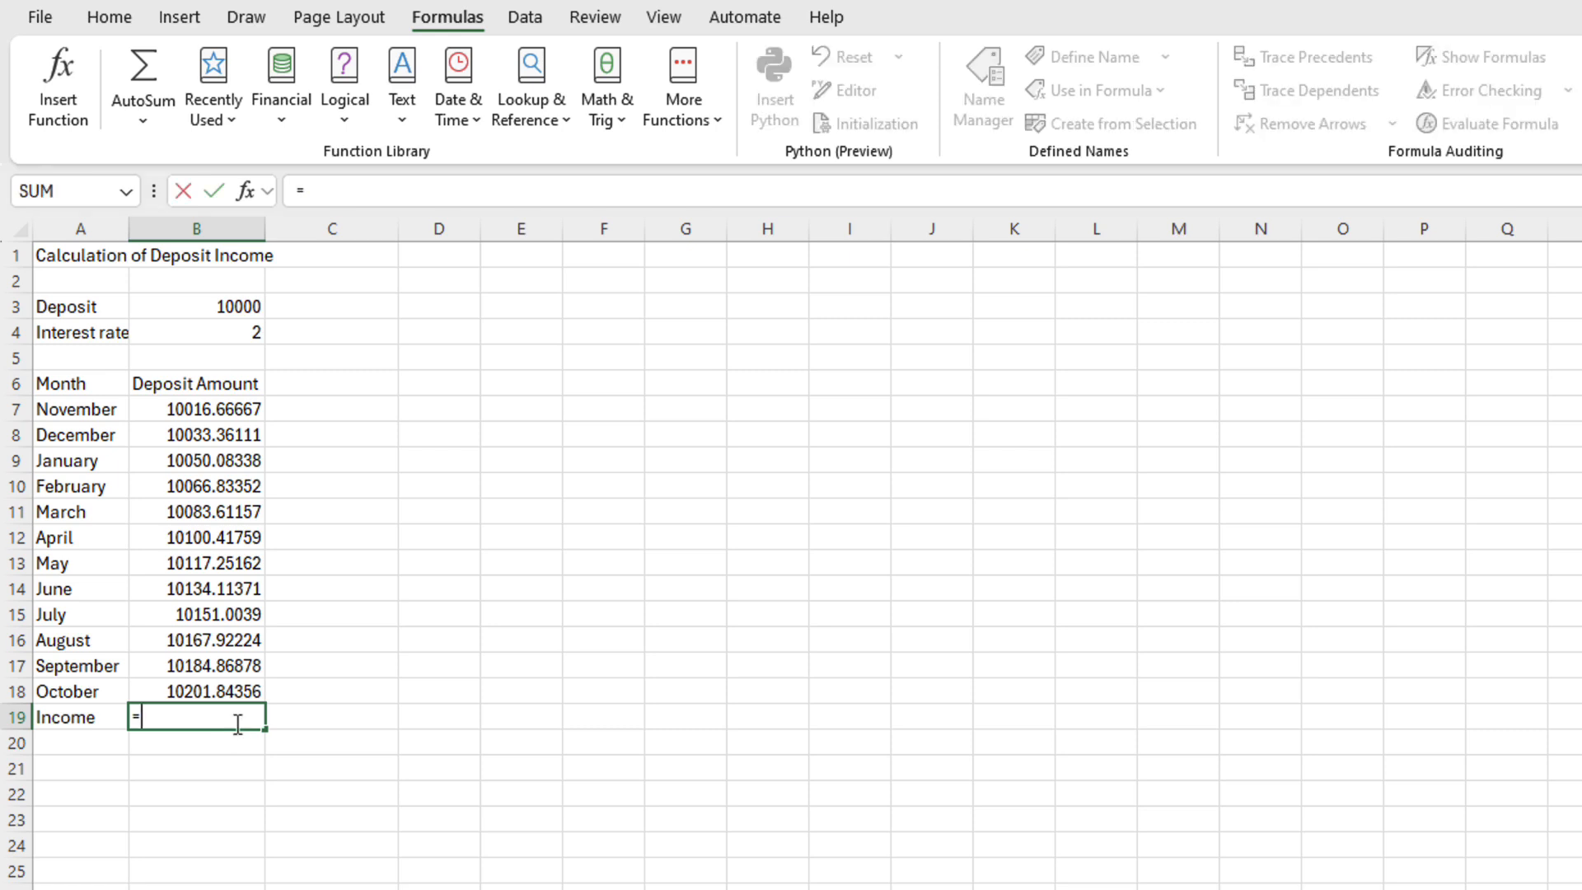
{"action": "left_click", "coordinate": [221, 692]}
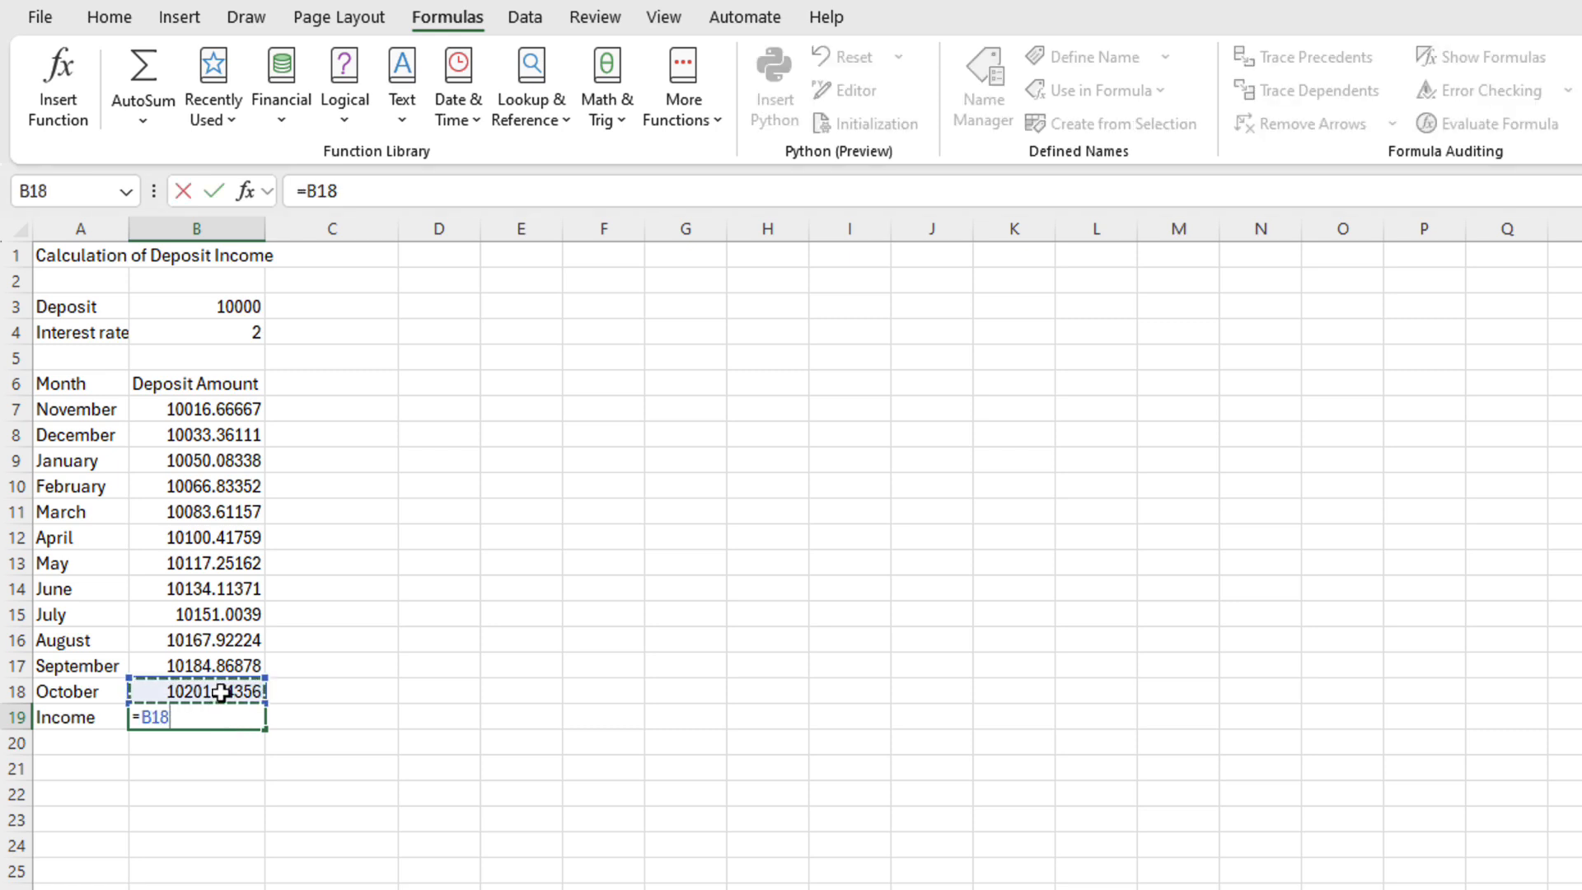
{"action": "type", "text": "-"}
{"action": "left_click", "coordinate": [235, 308]}
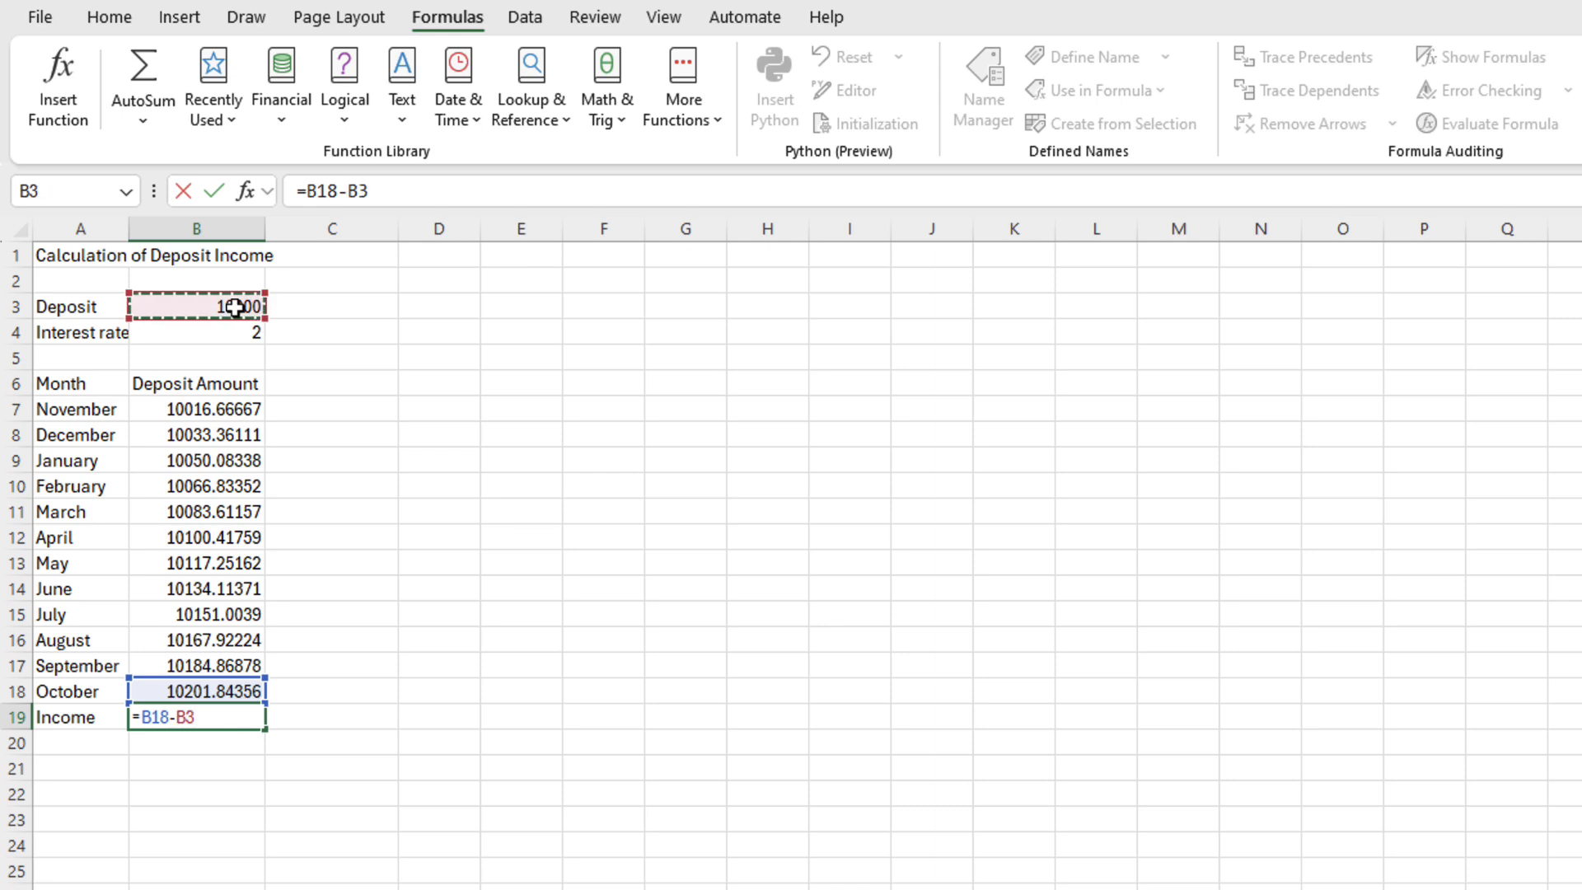
{"action": "key", "text": "Return"}
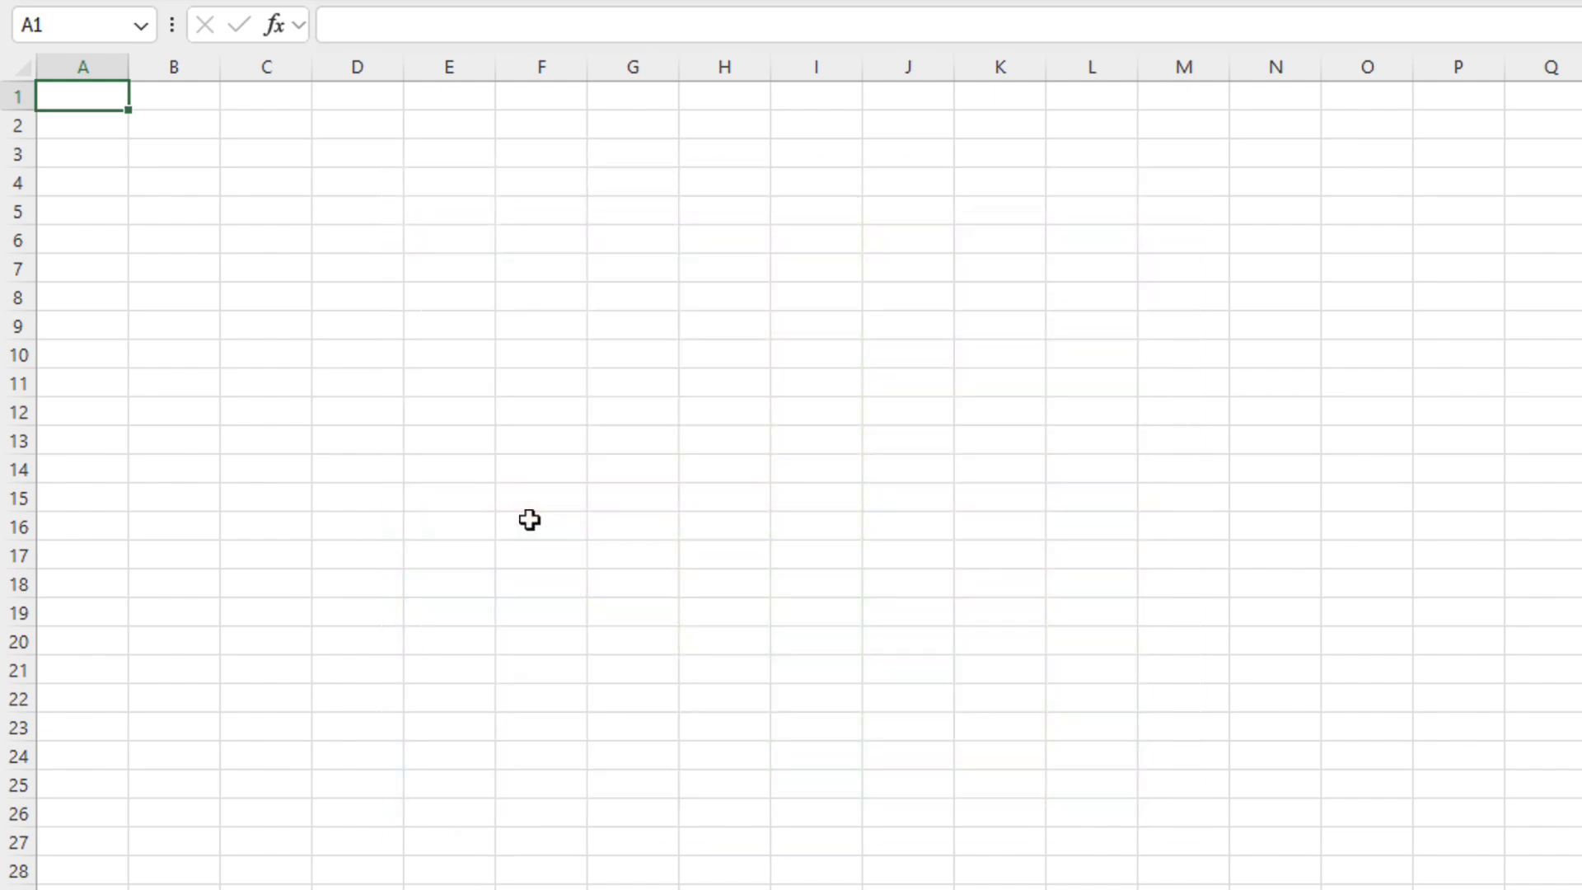
Fill A2:A11 with the series 1 to 10 using Fill Series
{"action": "left_click", "coordinate": [98, 129]}
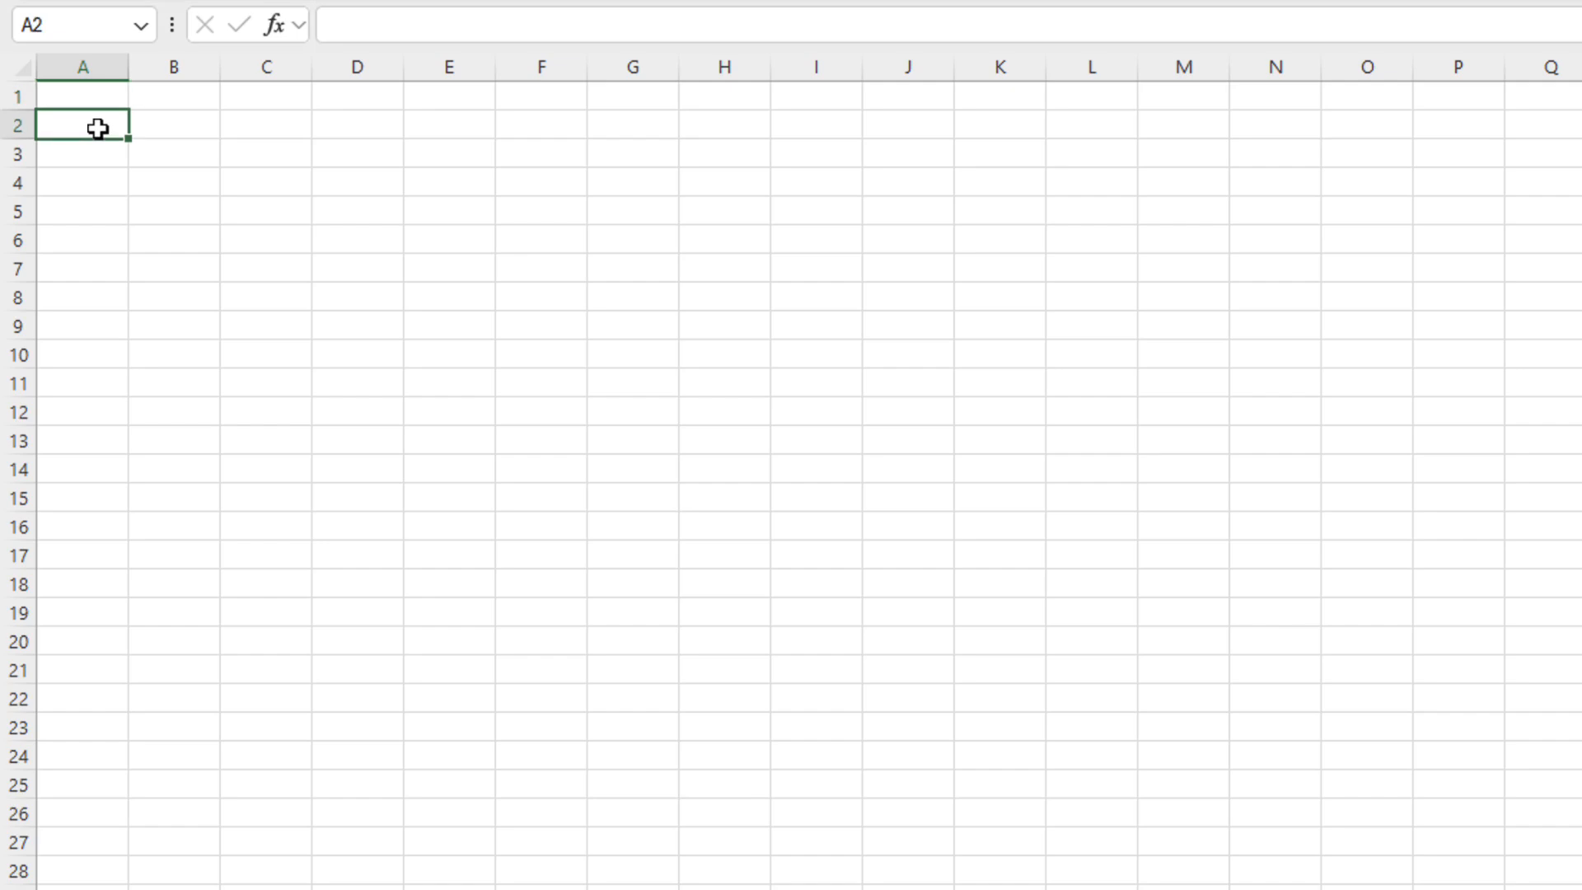
{"action": "type", "text": "1"}
{"action": "key", "text": "Return"}
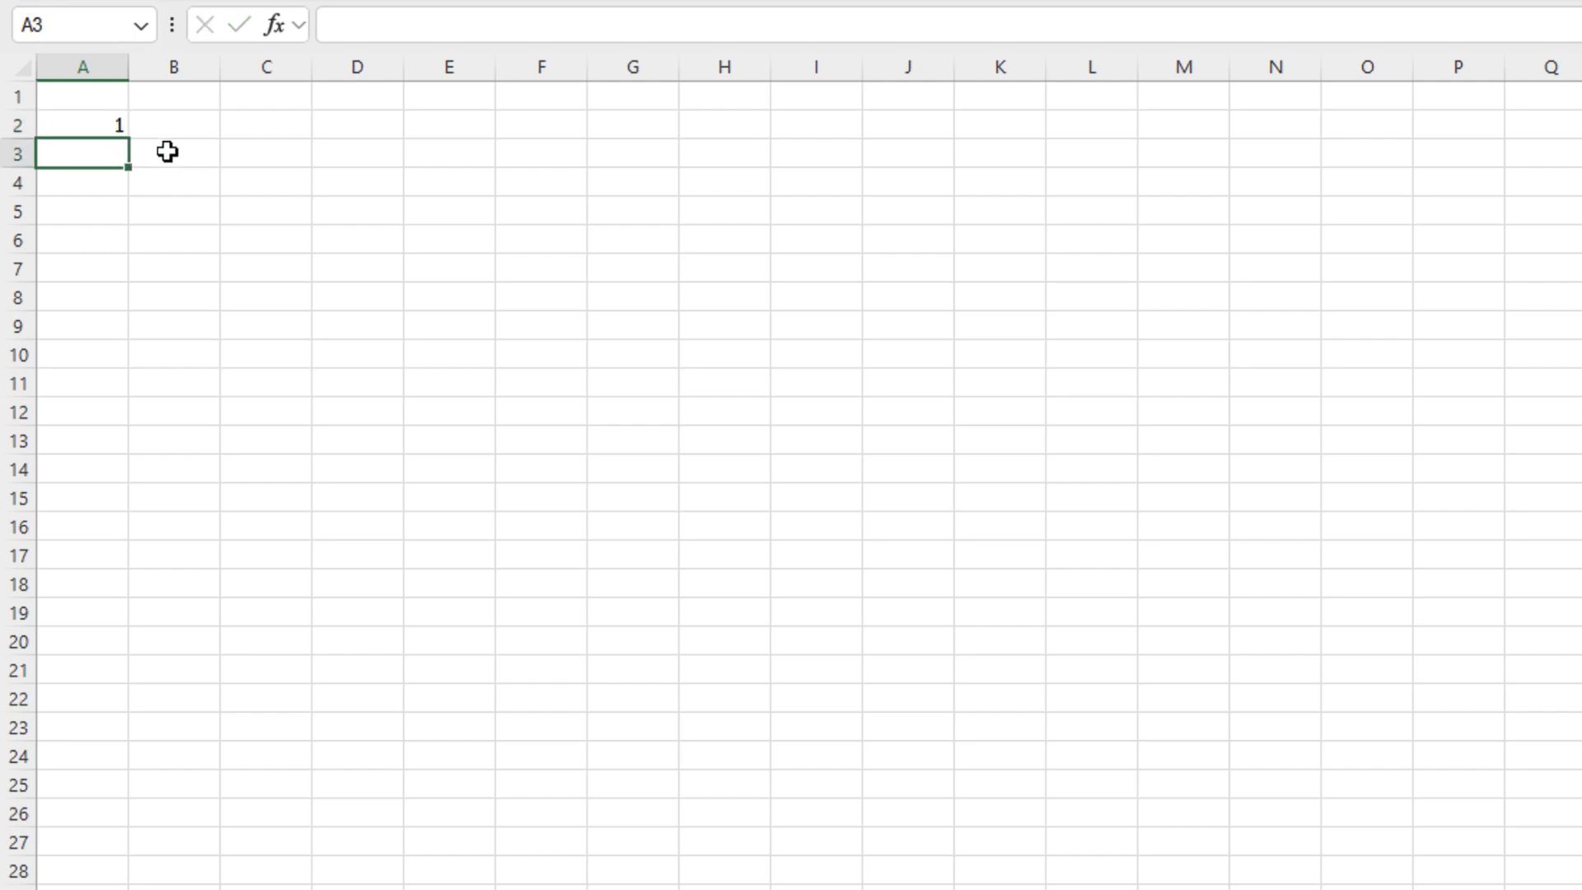
{"action": "left_click", "coordinate": [116, 132]}
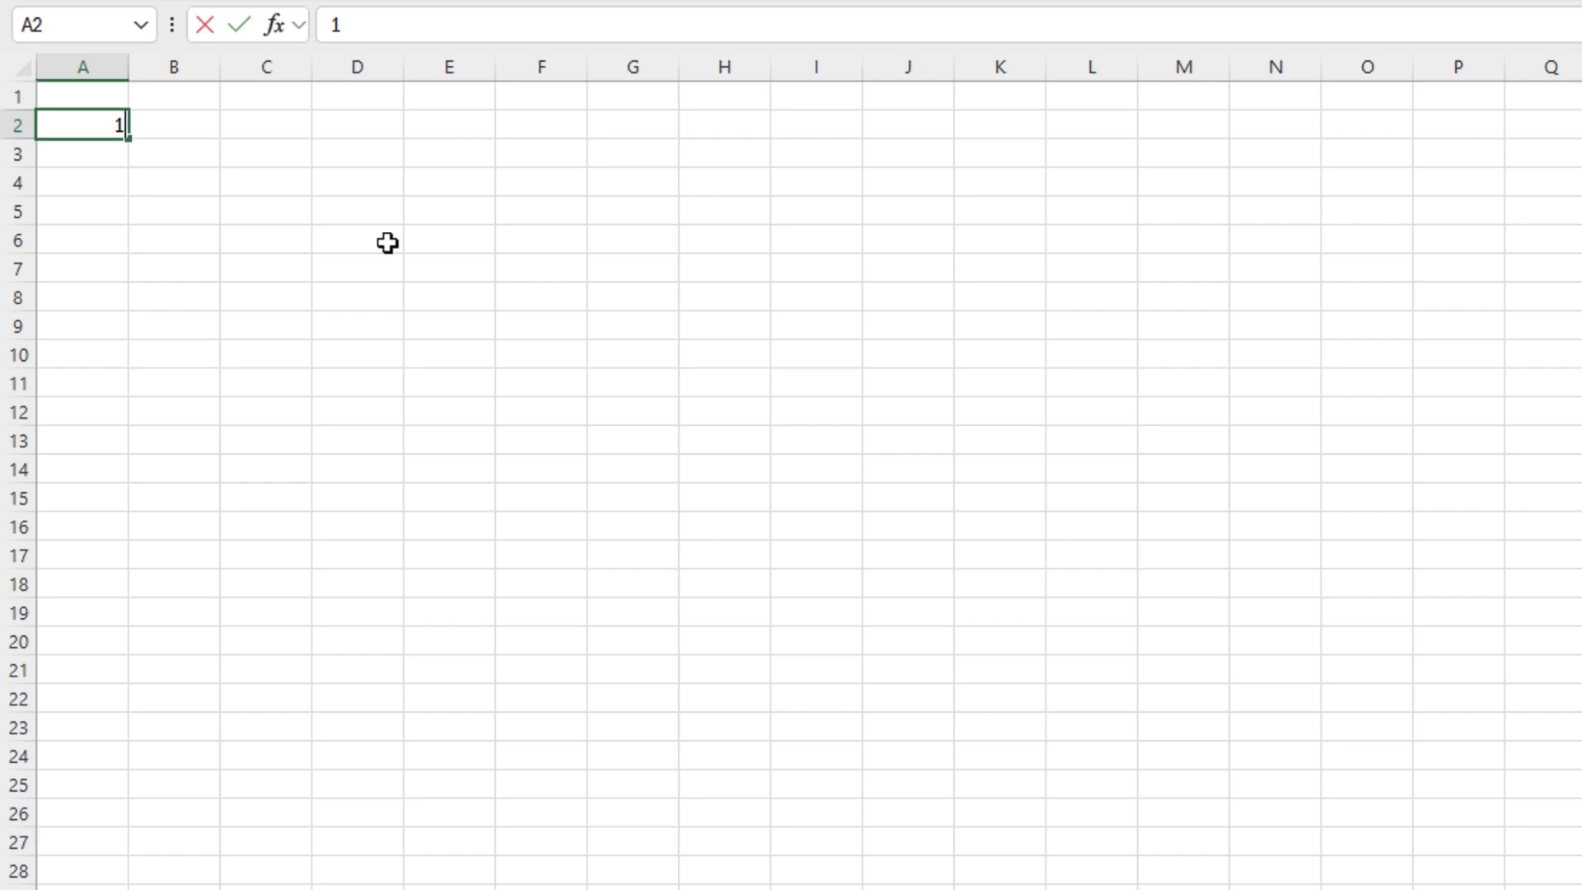
{"action": "key", "text": "ctrl+Return"}
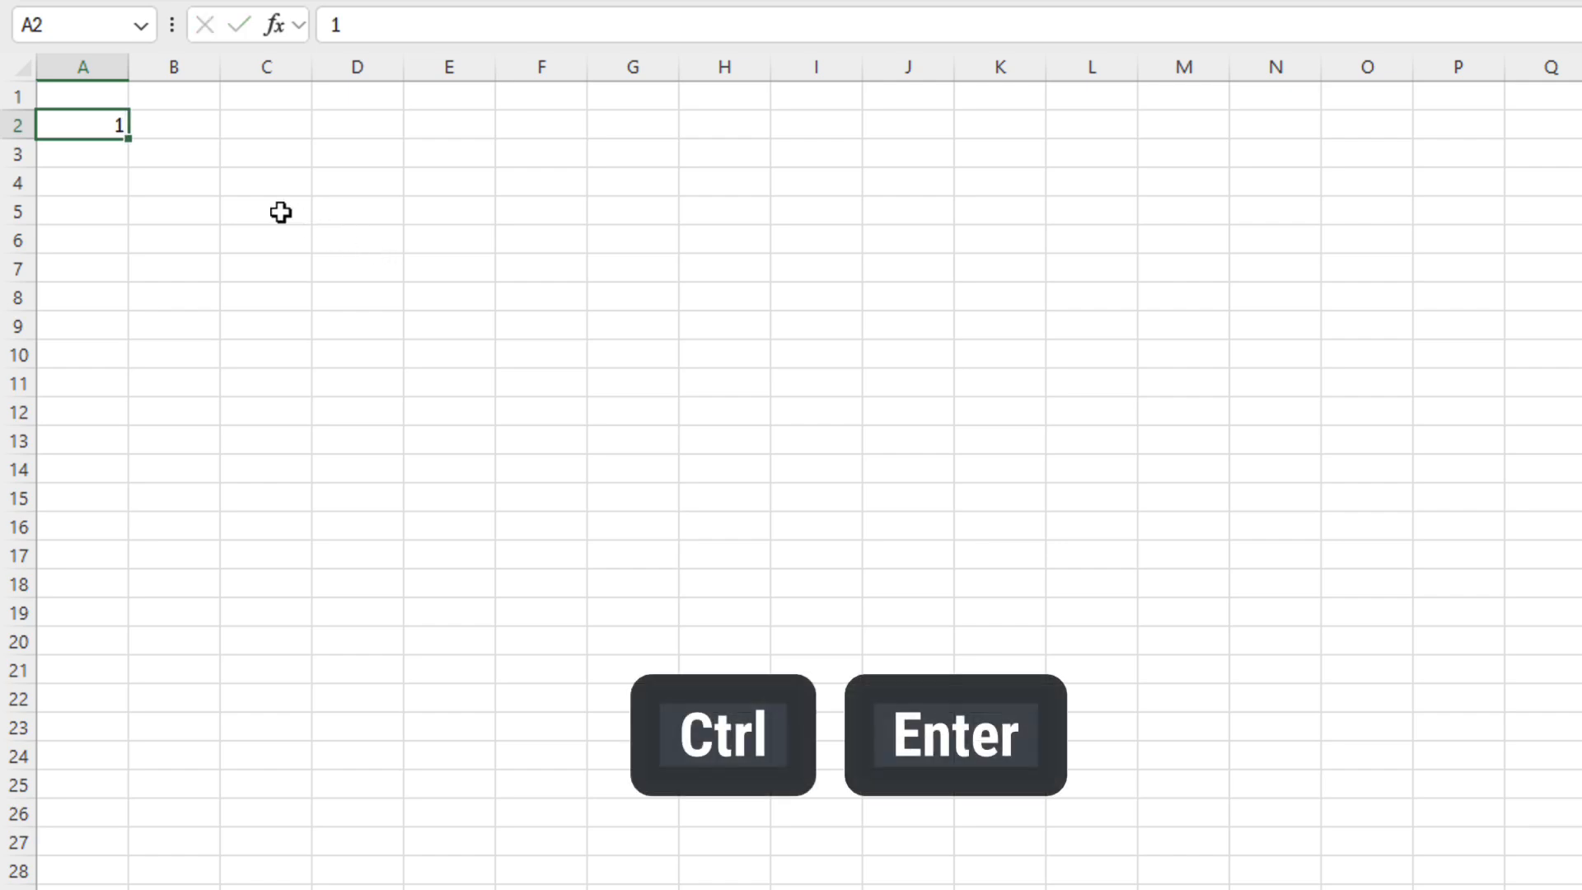
{"action": "left_click_drag", "start_coordinate": [123, 142], "coordinate": [116, 393]}
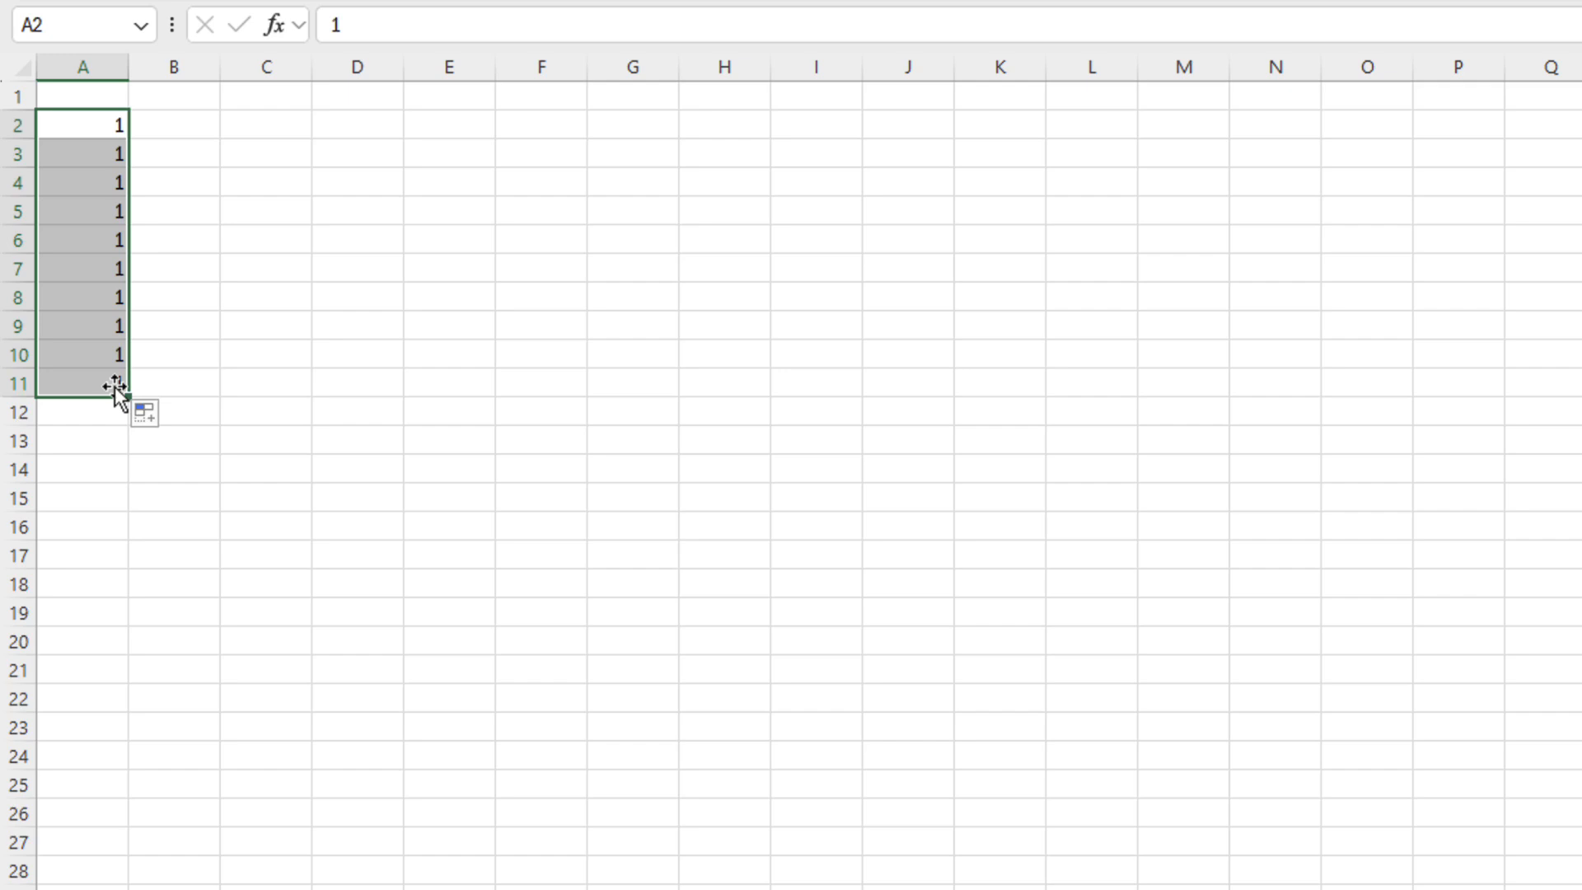
{"action": "left_click", "coordinate": [169, 419]}
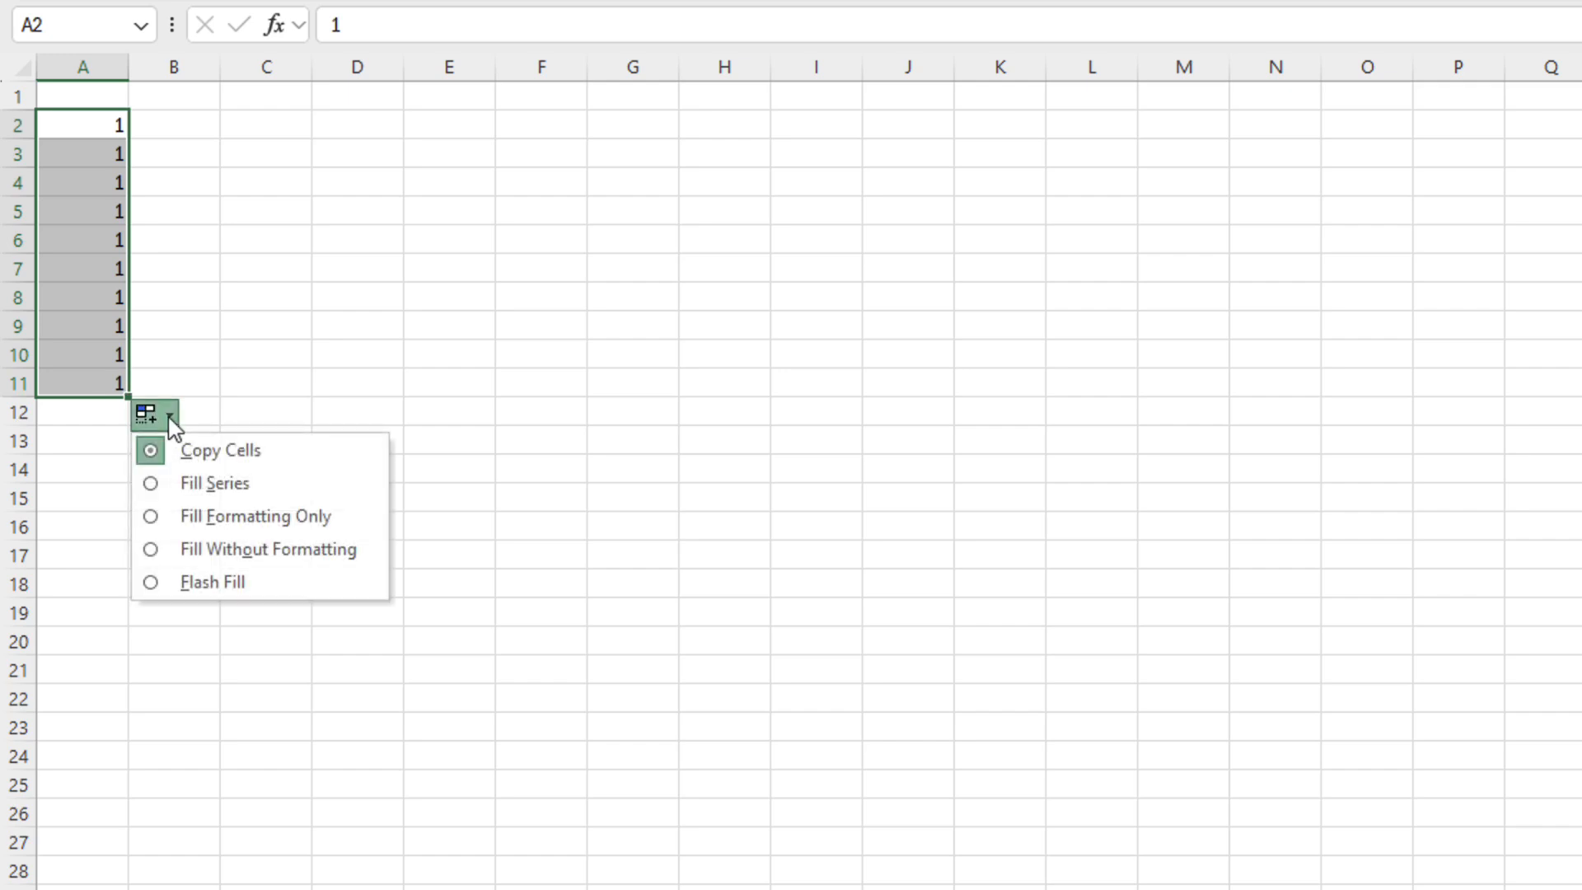
{"action": "left_click", "coordinate": [195, 483]}
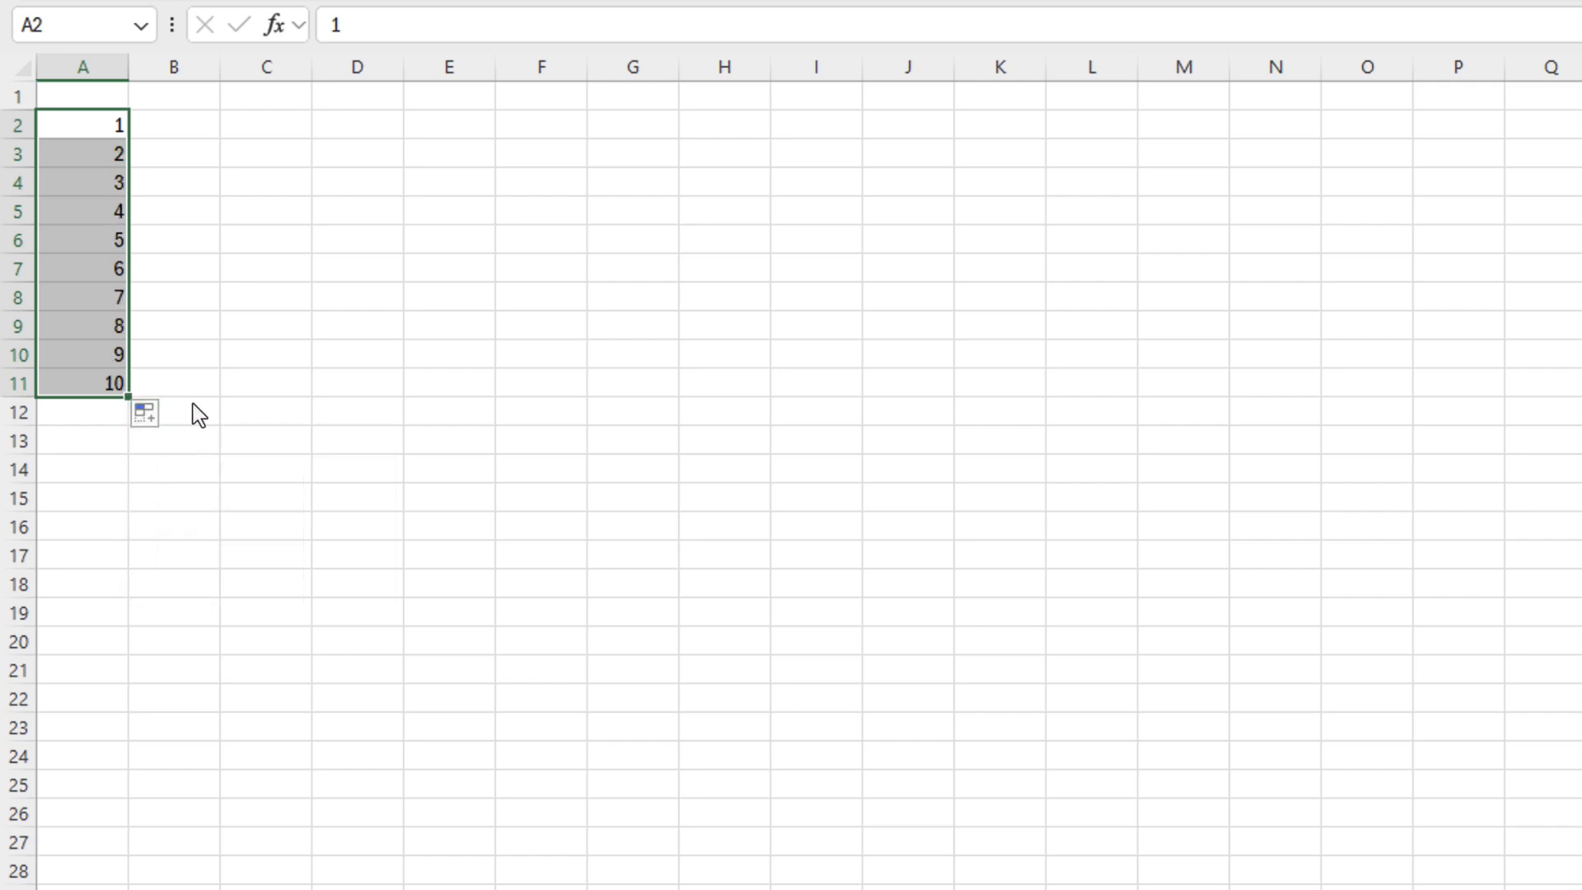
Fill the header row B1:K1 with the series 1 to 10
{"action": "left_click", "coordinate": [184, 97]}
{"action": "type", "text": "1"}
{"action": "key", "text": "ctrl+Return"}
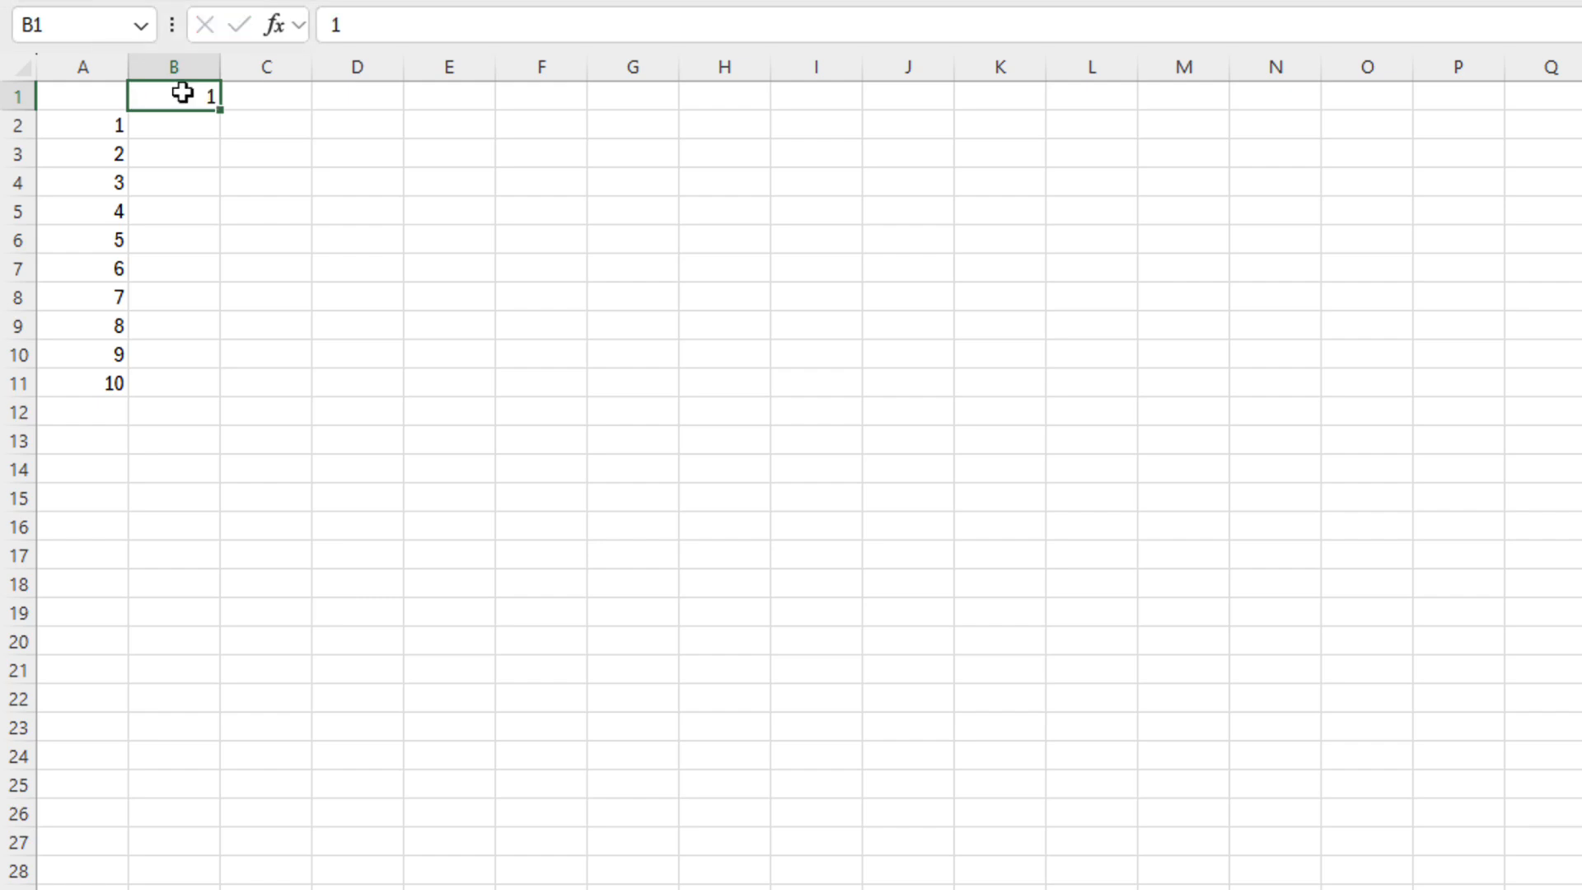
{"action": "left_click_drag", "start_coordinate": [219, 112], "coordinate": [1026, 120]}
{"action": "left_click", "coordinate": [1082, 140]}
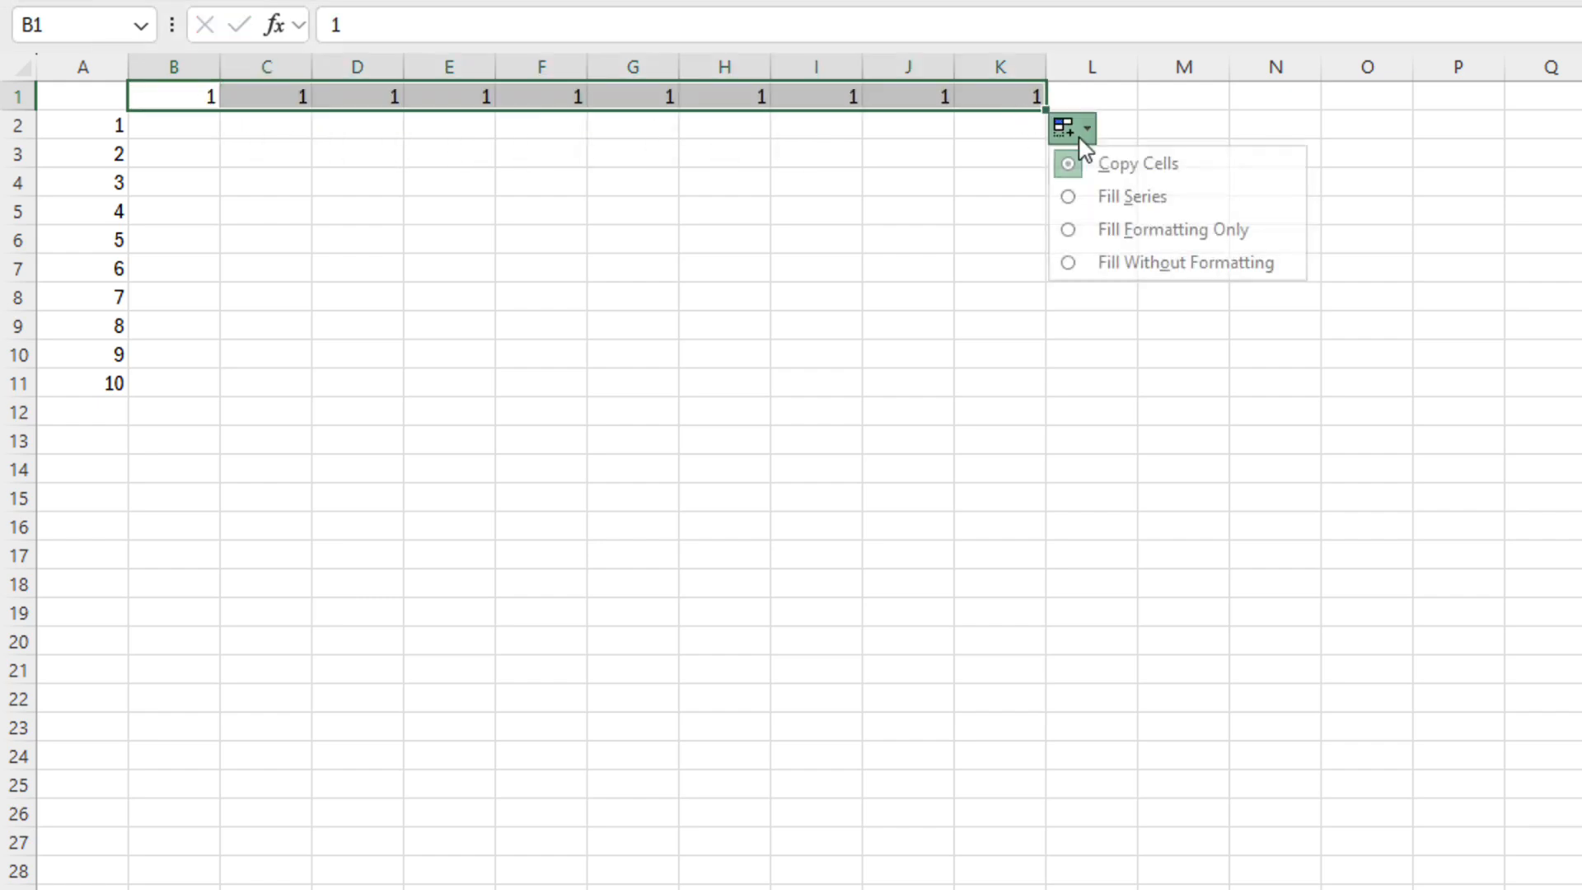
{"action": "left_click", "coordinate": [1096, 194]}
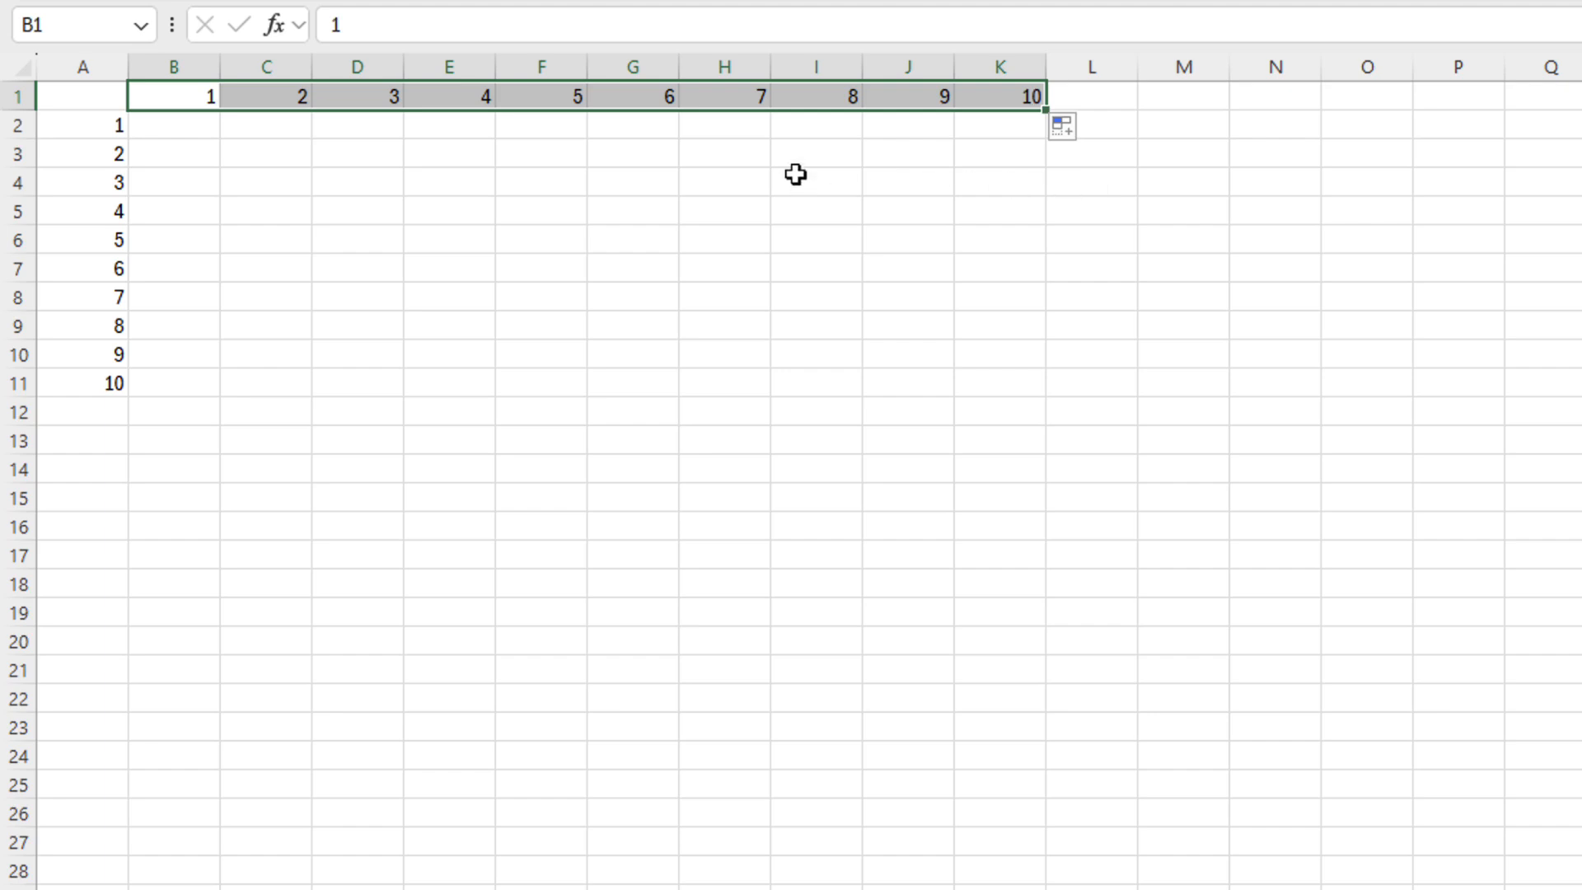
{"action": "left_click", "coordinate": [159, 130]}
Enter =A2*B1 in B2 and fill it down to B11
{"action": "type", "text": "="}
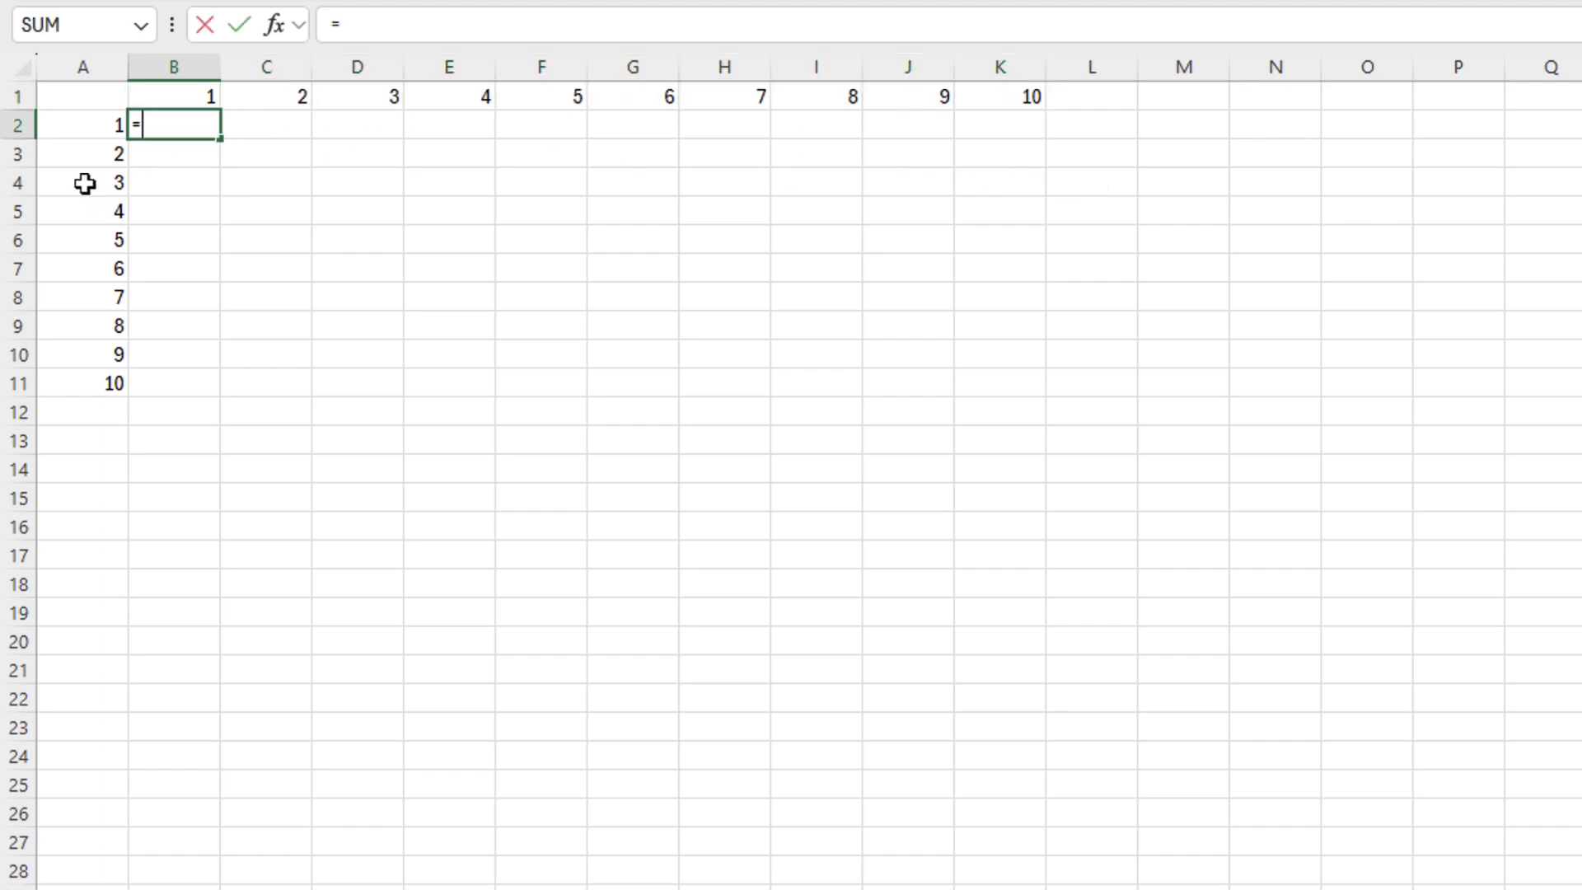
{"action": "left_click", "coordinate": [89, 134]}
{"action": "type", "text": "*"}
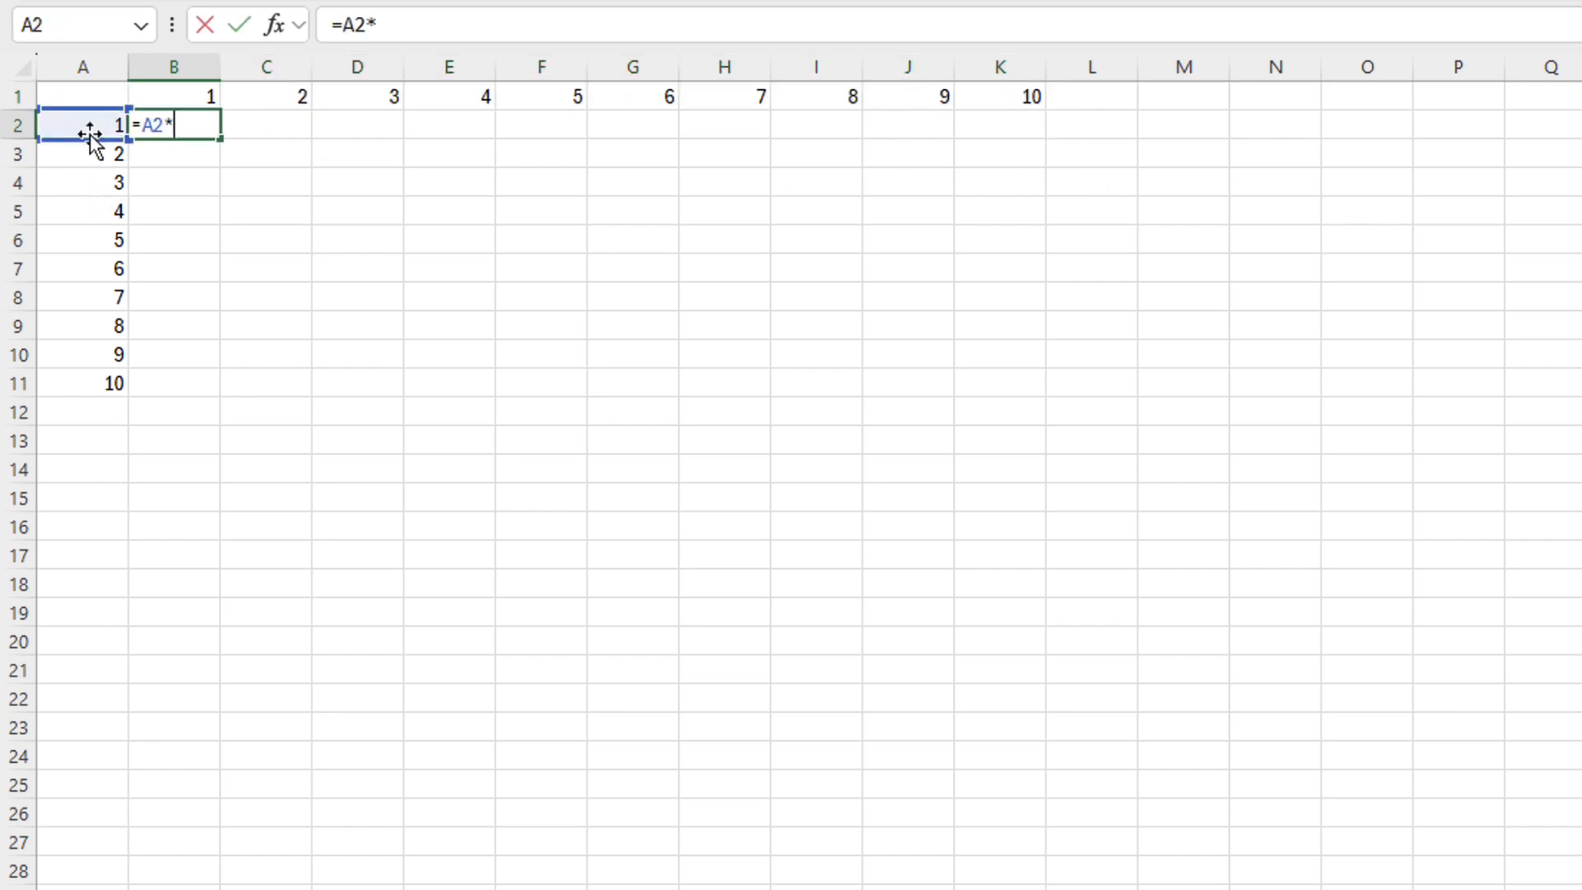
{"action": "left_click", "coordinate": [172, 92]}
{"action": "key", "text": "ctrl+Return"}
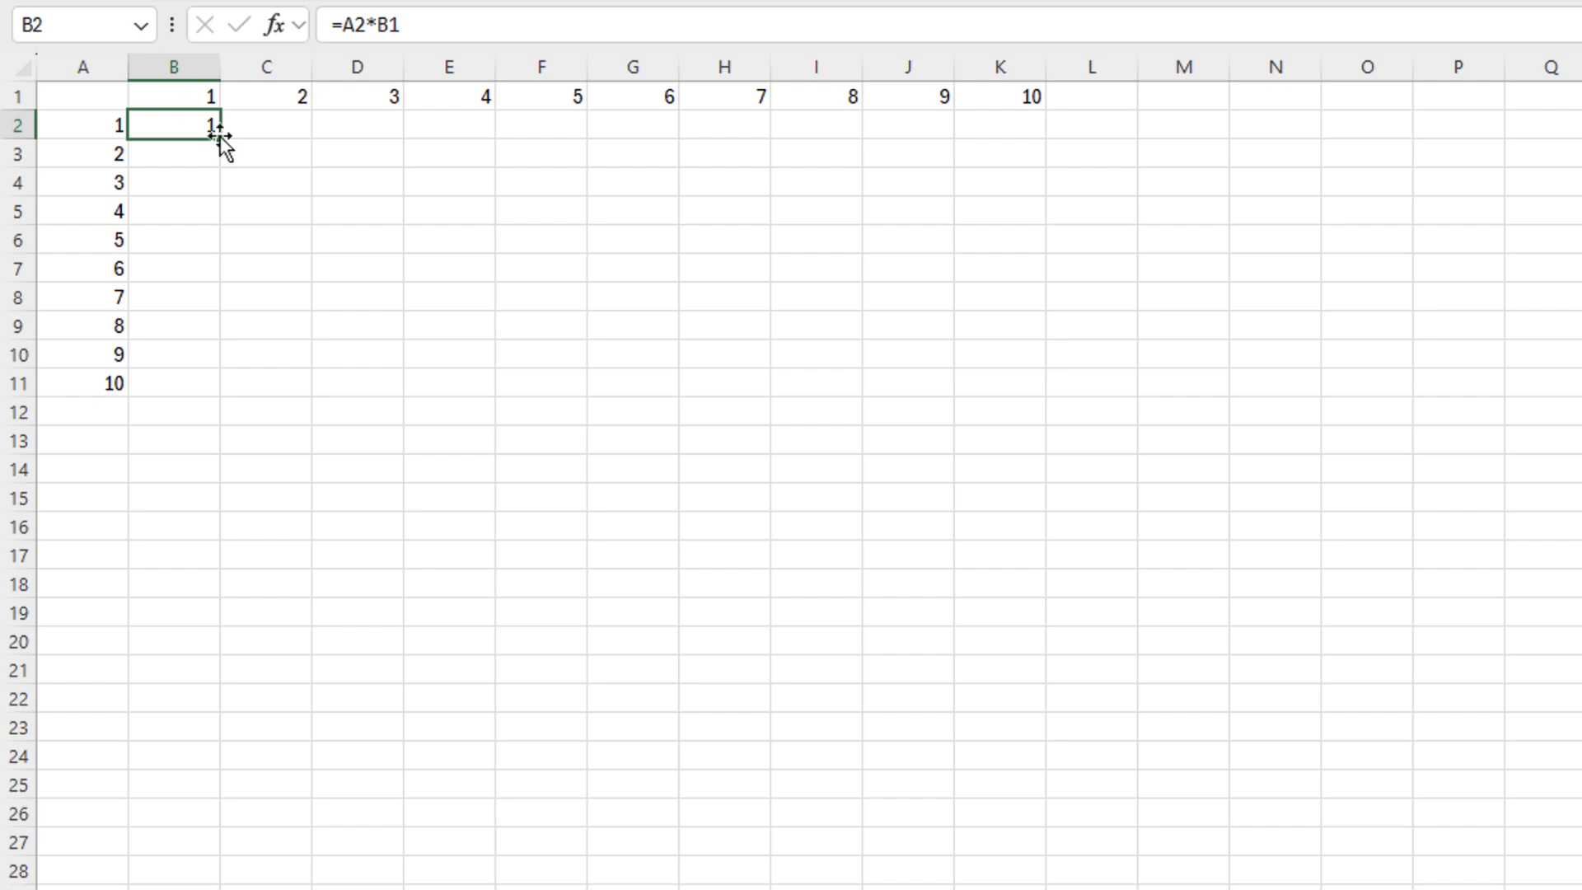
{"action": "left_click_drag", "start_coordinate": [221, 139], "coordinate": [226, 392]}
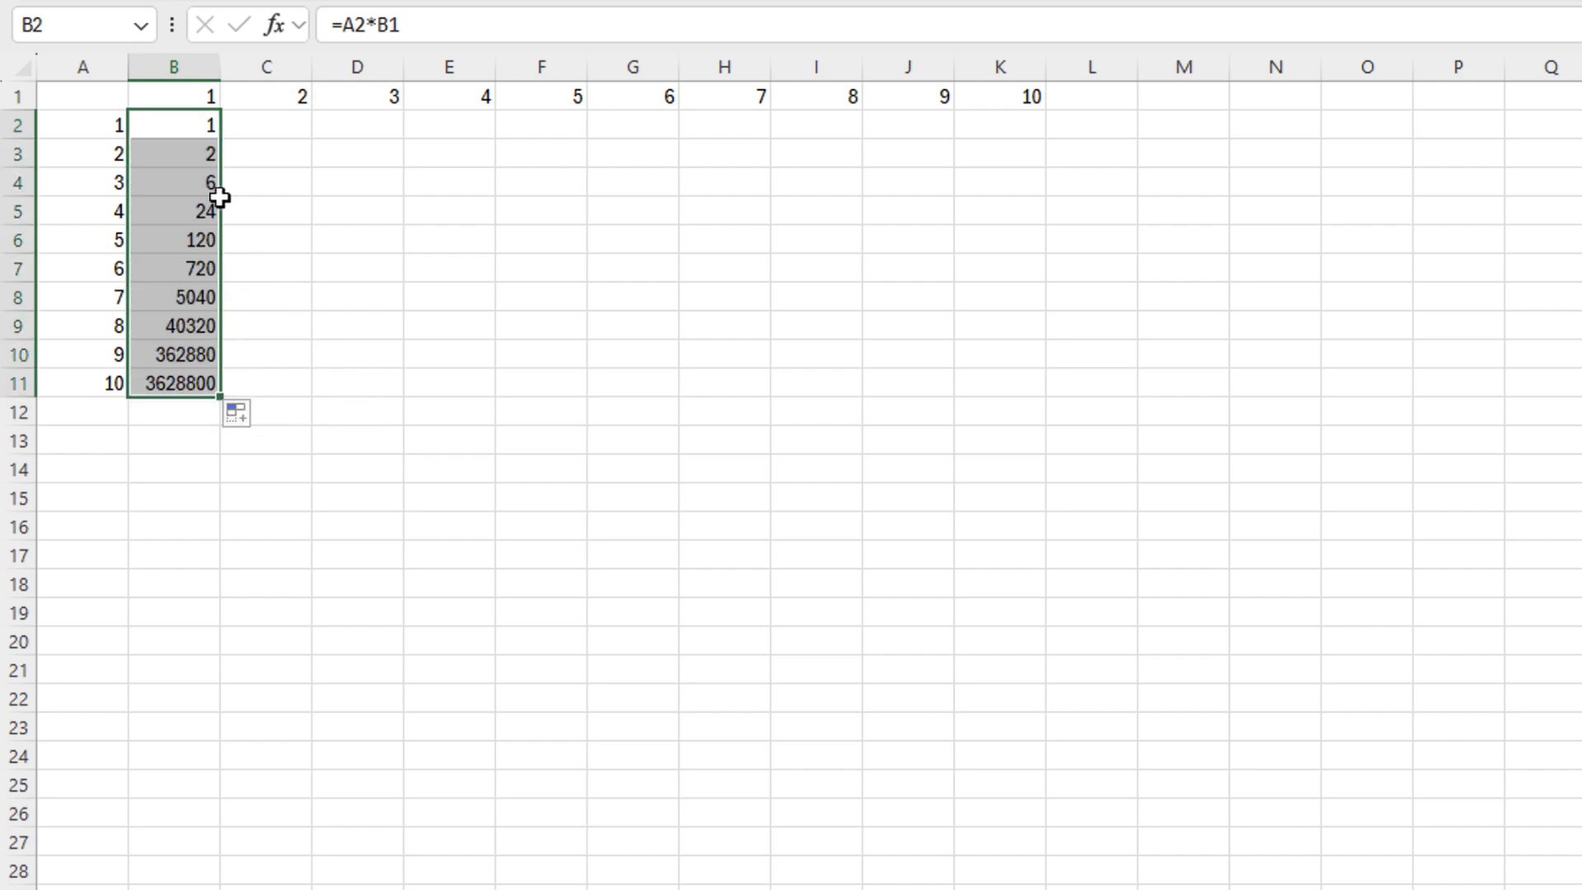
Inspect the copied formulas in B3 through B6, then return to B2
{"action": "double_click", "coordinate": [195, 157]}
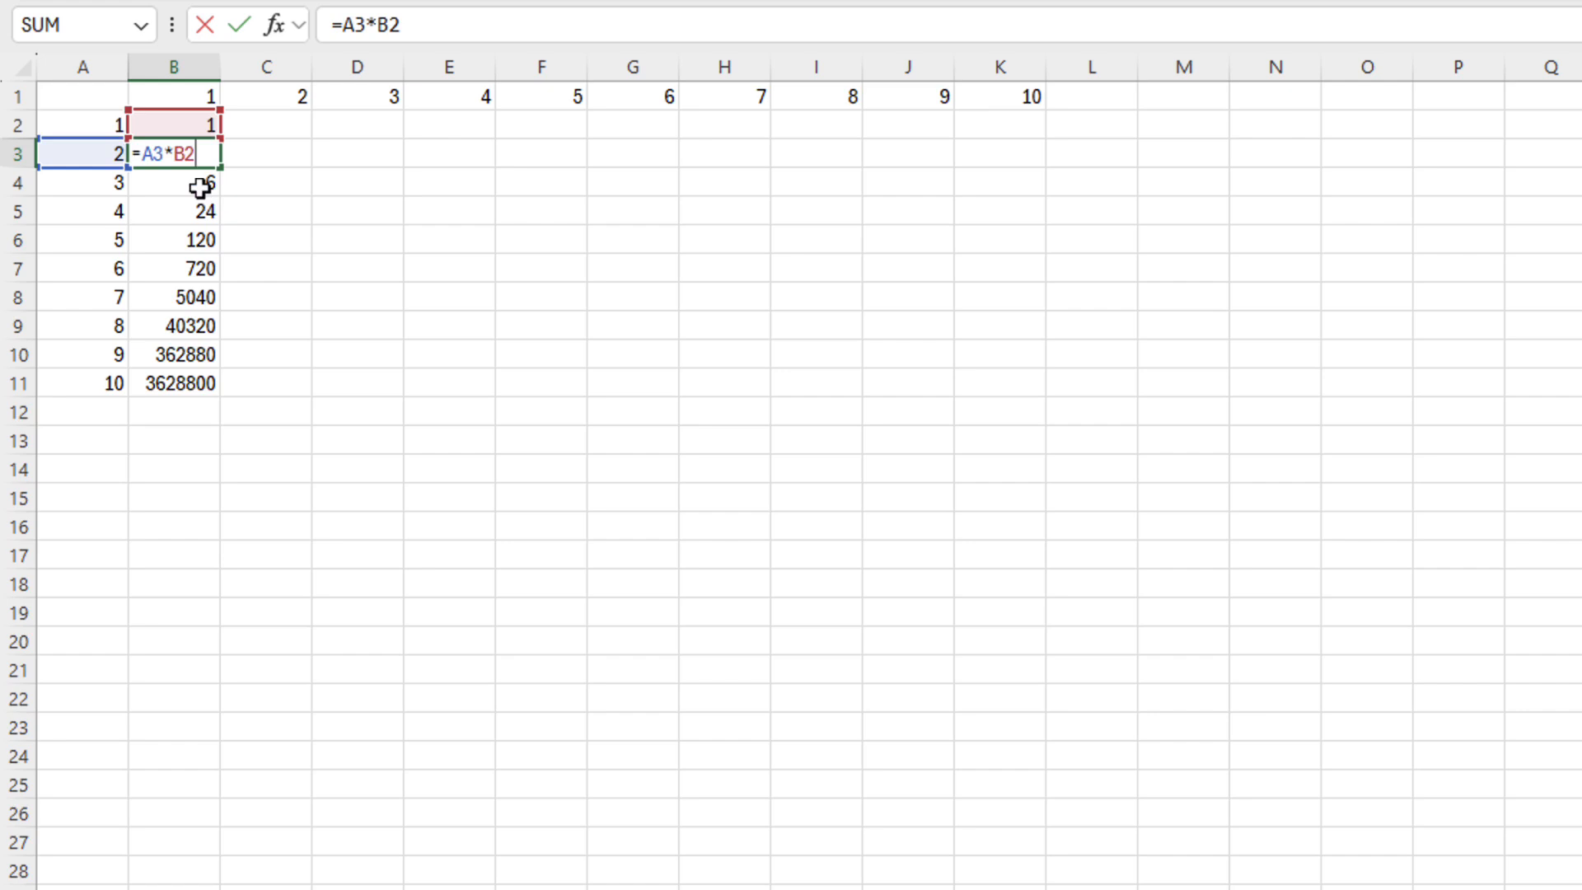
{"action": "left_click", "coordinate": [200, 187]}
{"action": "double_click", "coordinate": [204, 185]}
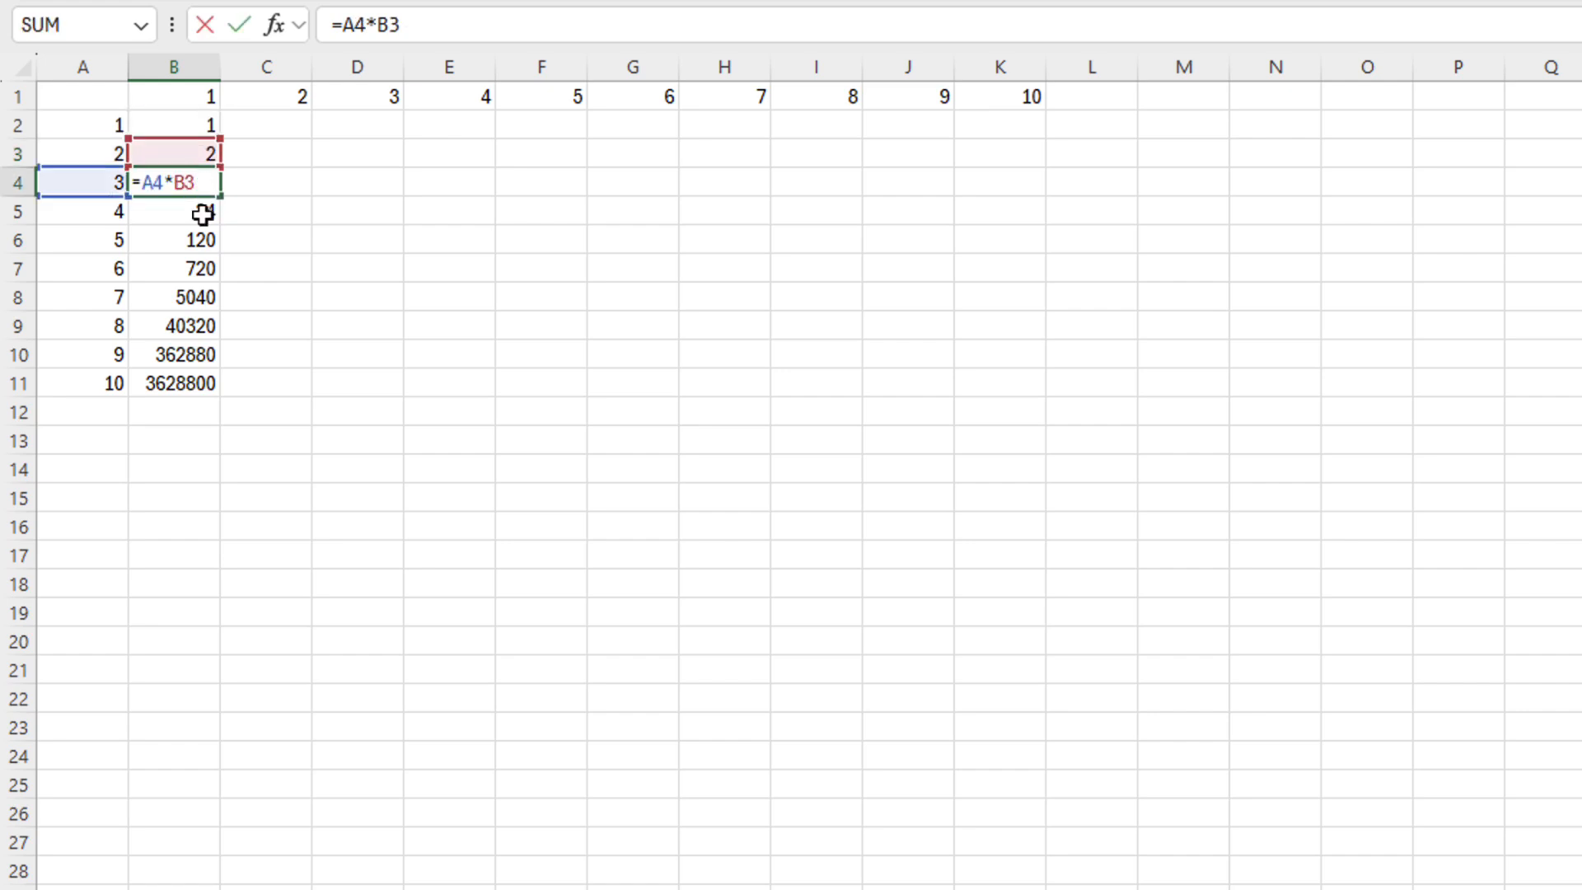
{"action": "left_click", "coordinate": [203, 214]}
{"action": "double_click", "coordinate": [203, 215]}
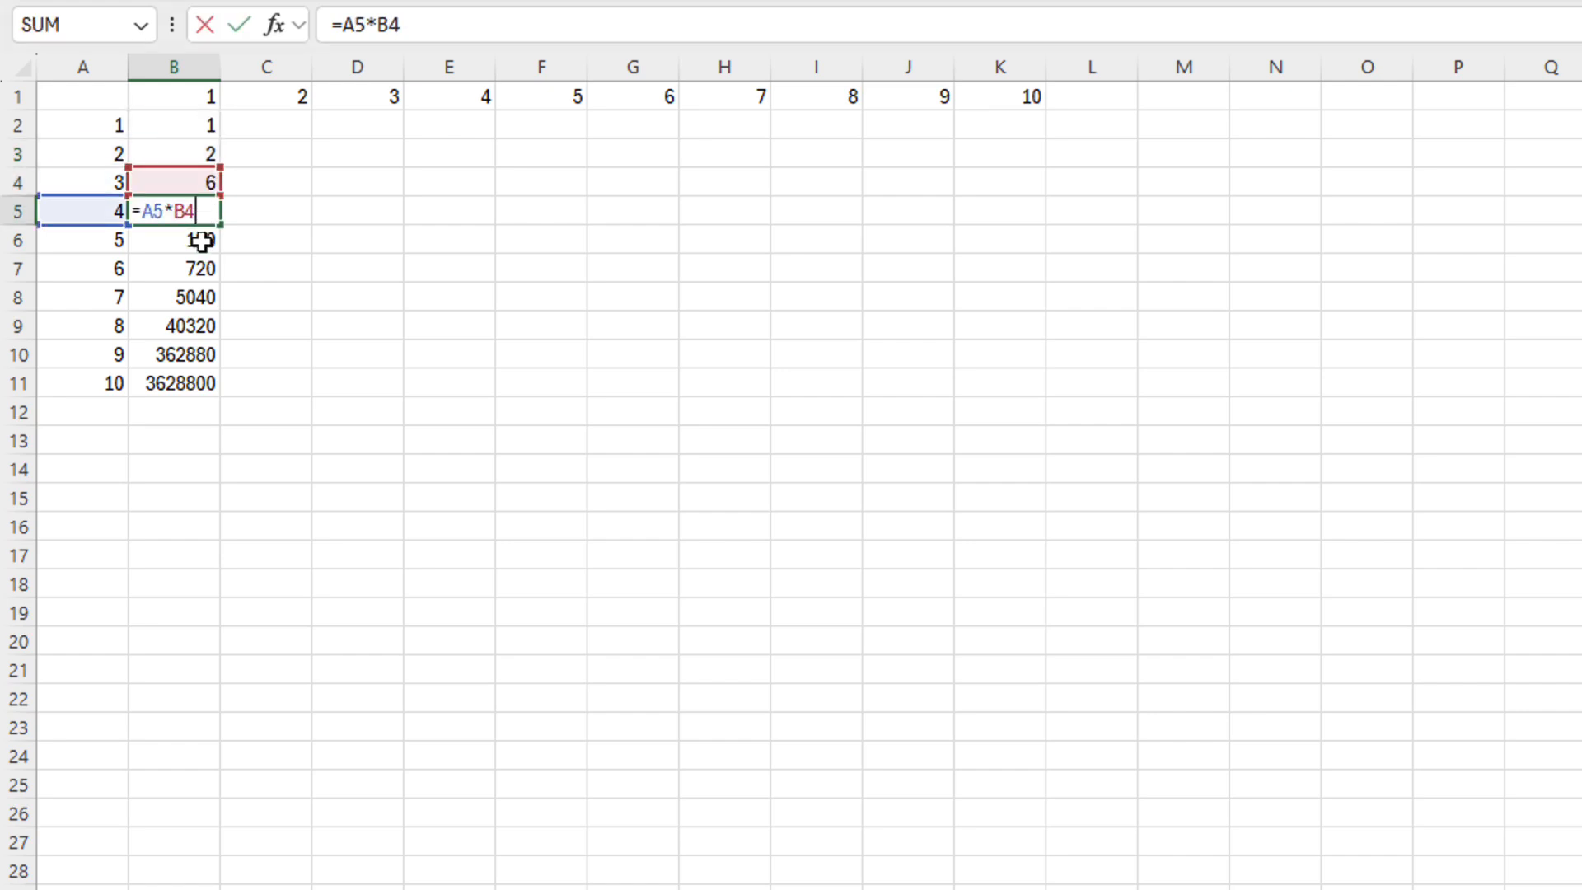
{"action": "left_click", "coordinate": [201, 240]}
{"action": "double_click", "coordinate": [201, 240]}
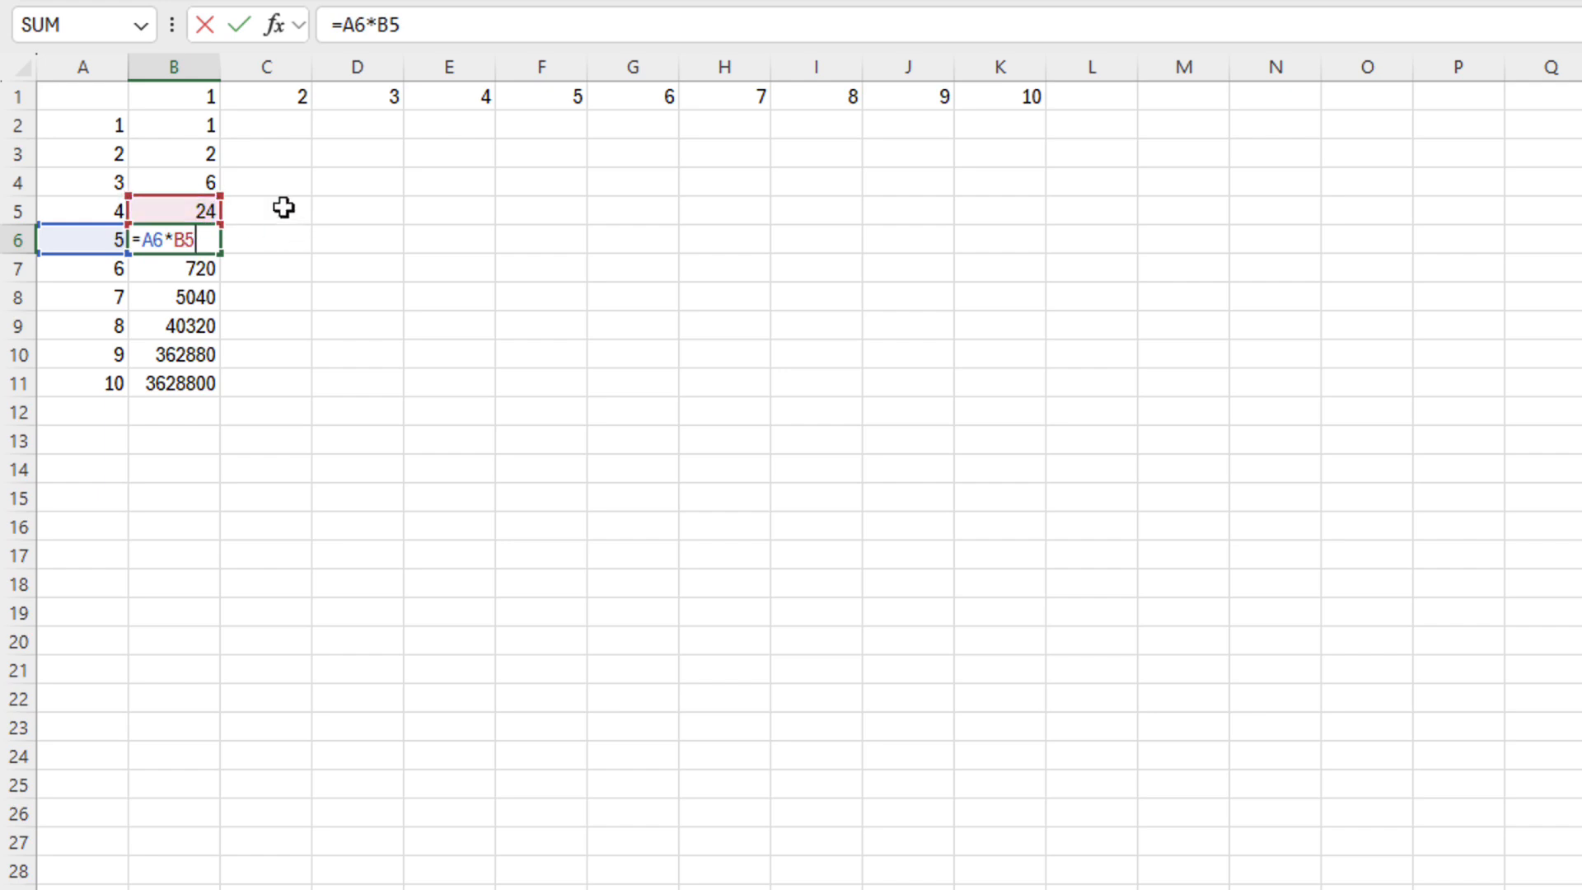
{"action": "left_click", "coordinate": [212, 131]}
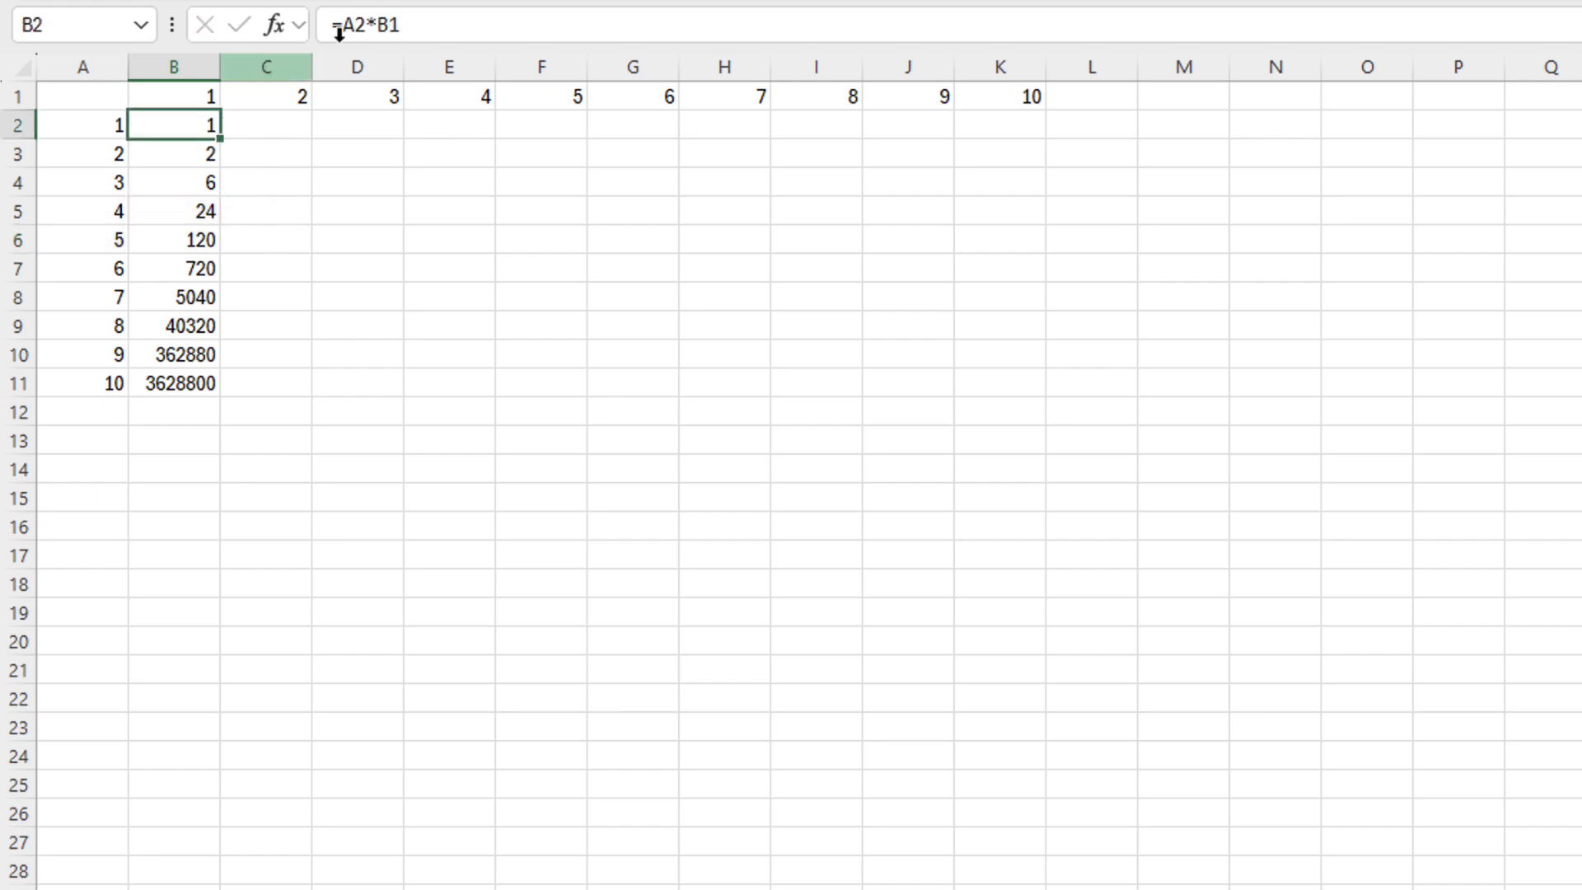
Lock the B1 reference in B2's formula, copy it across B2:K11, and check E8 and G6
{"action": "left_click_drag", "start_coordinate": [375, 25], "coordinate": [403, 26]}
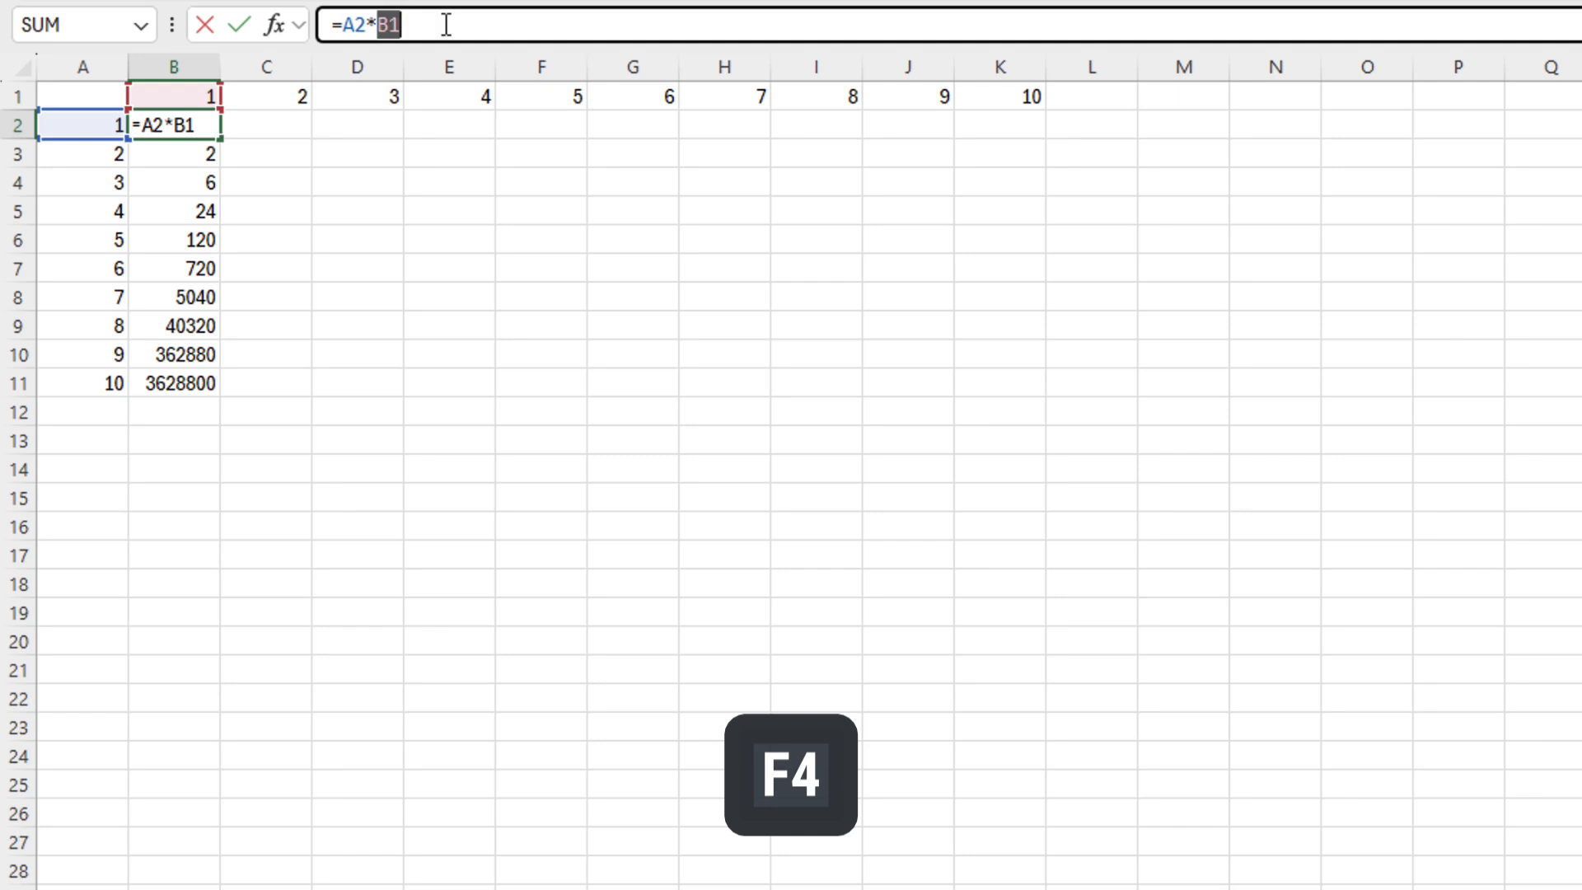
{"action": "key", "text": "F4"}
{"action": "key", "text": "F4"}
{"action": "key", "text": "ctrl+Return"}
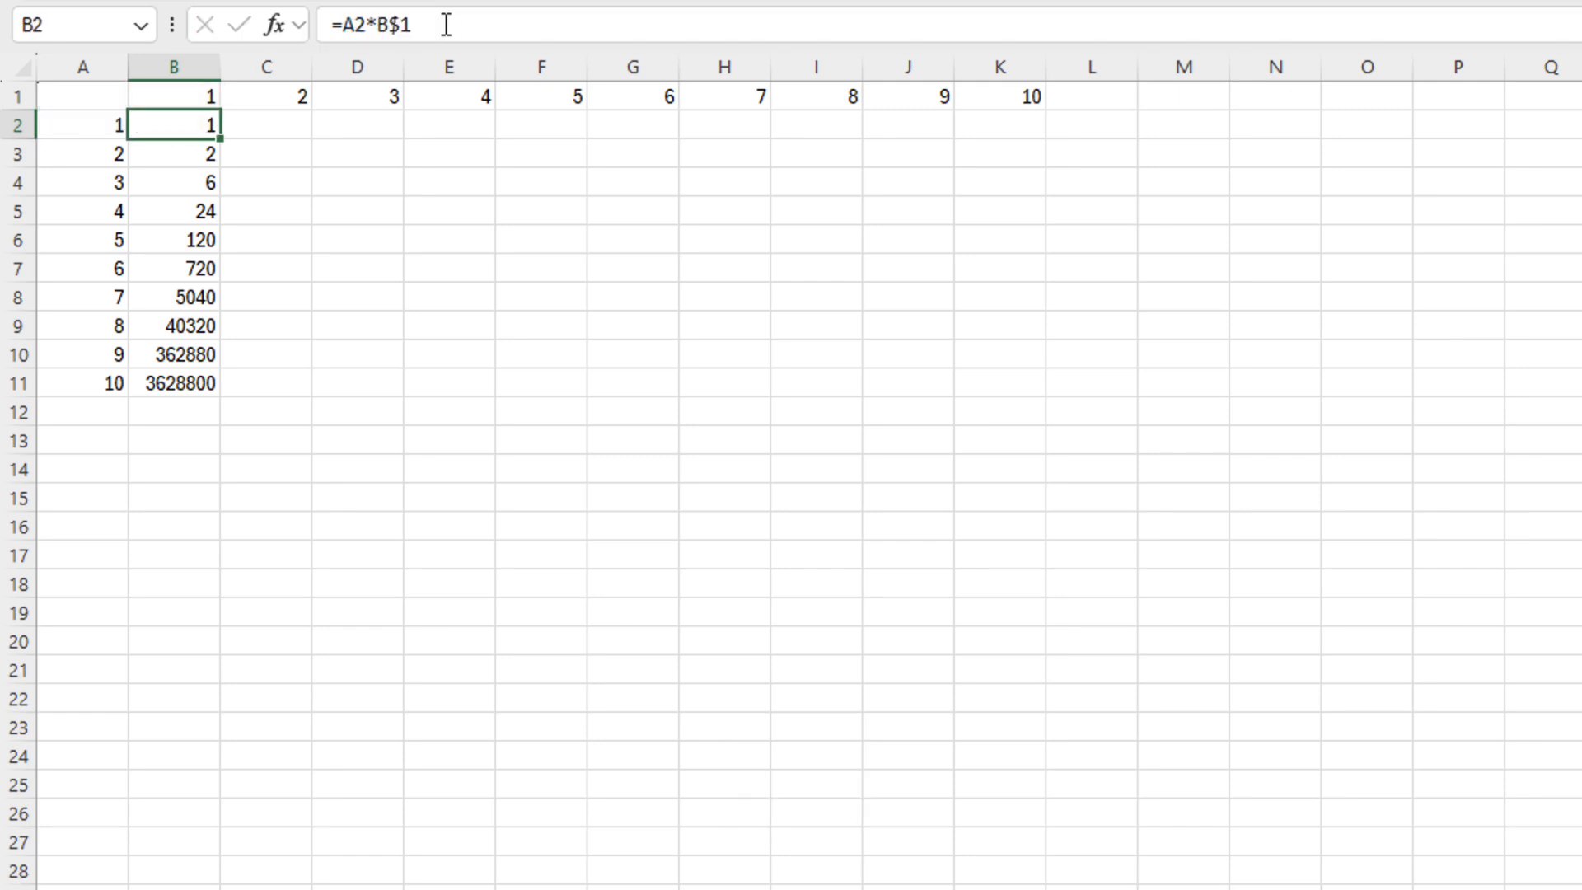
{"action": "left_click_drag", "start_coordinate": [220, 138], "coordinate": [257, 416]}
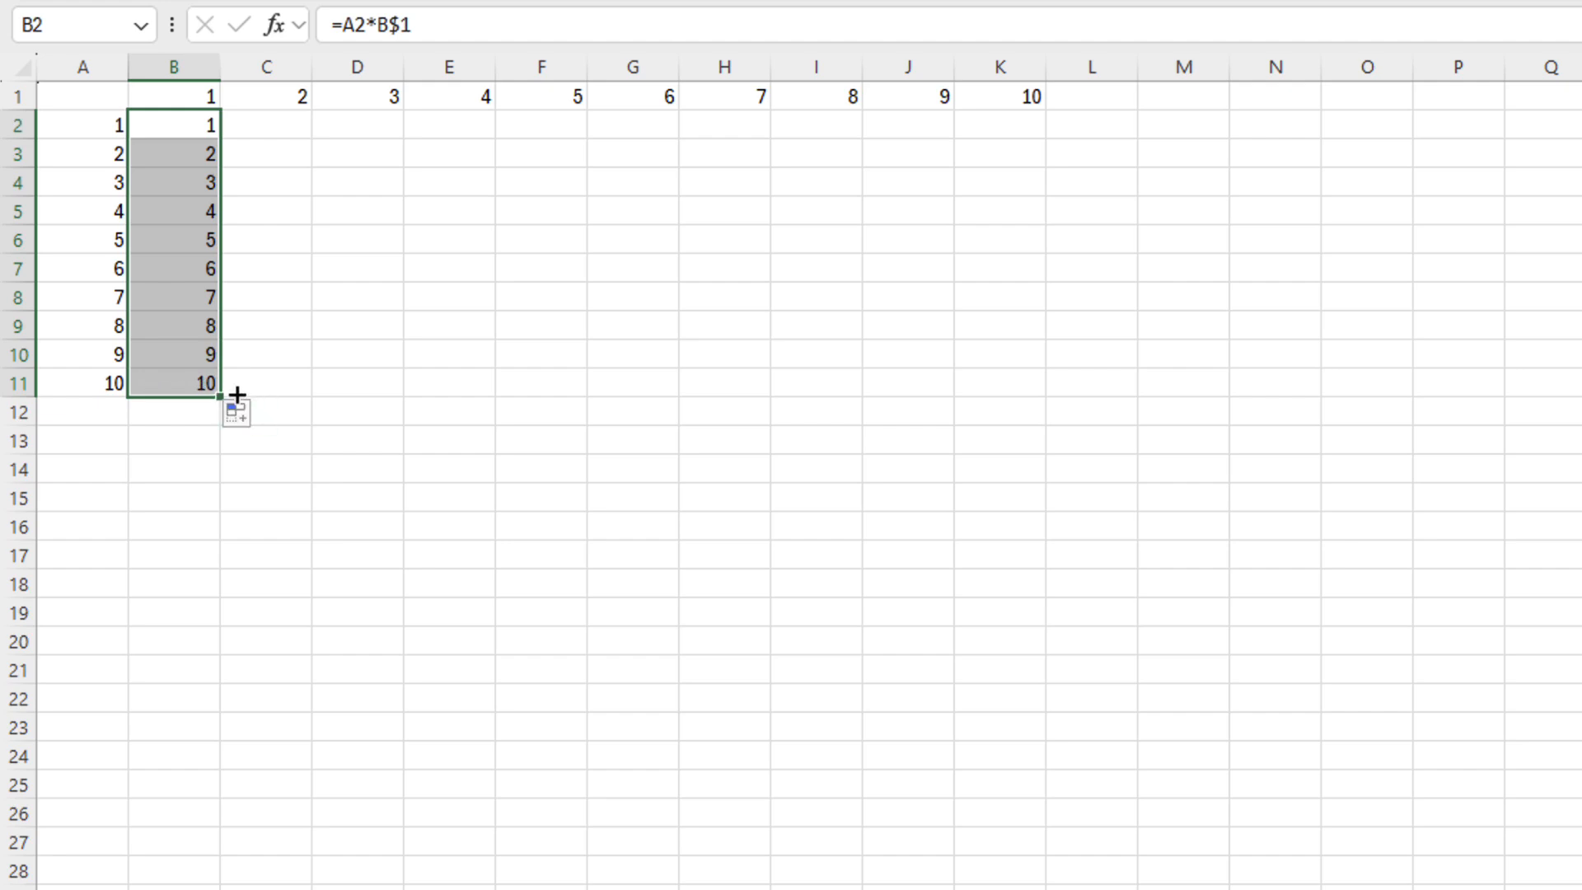
{"action": "left_click_drag", "start_coordinate": [237, 394], "coordinate": [1022, 360]}
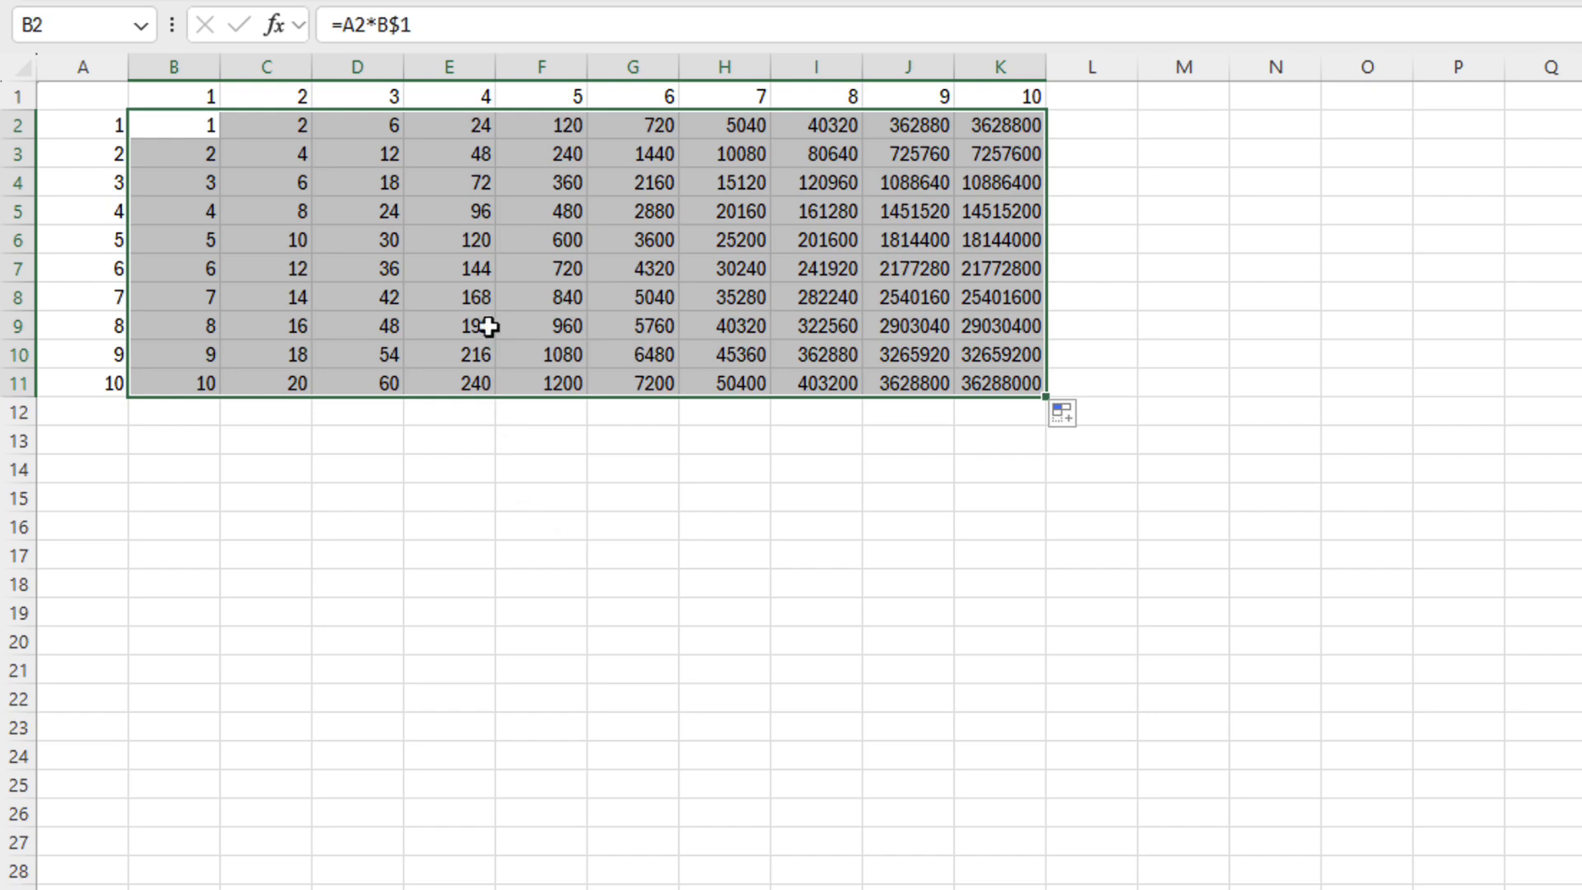
{"action": "double_click", "coordinate": [483, 295]}
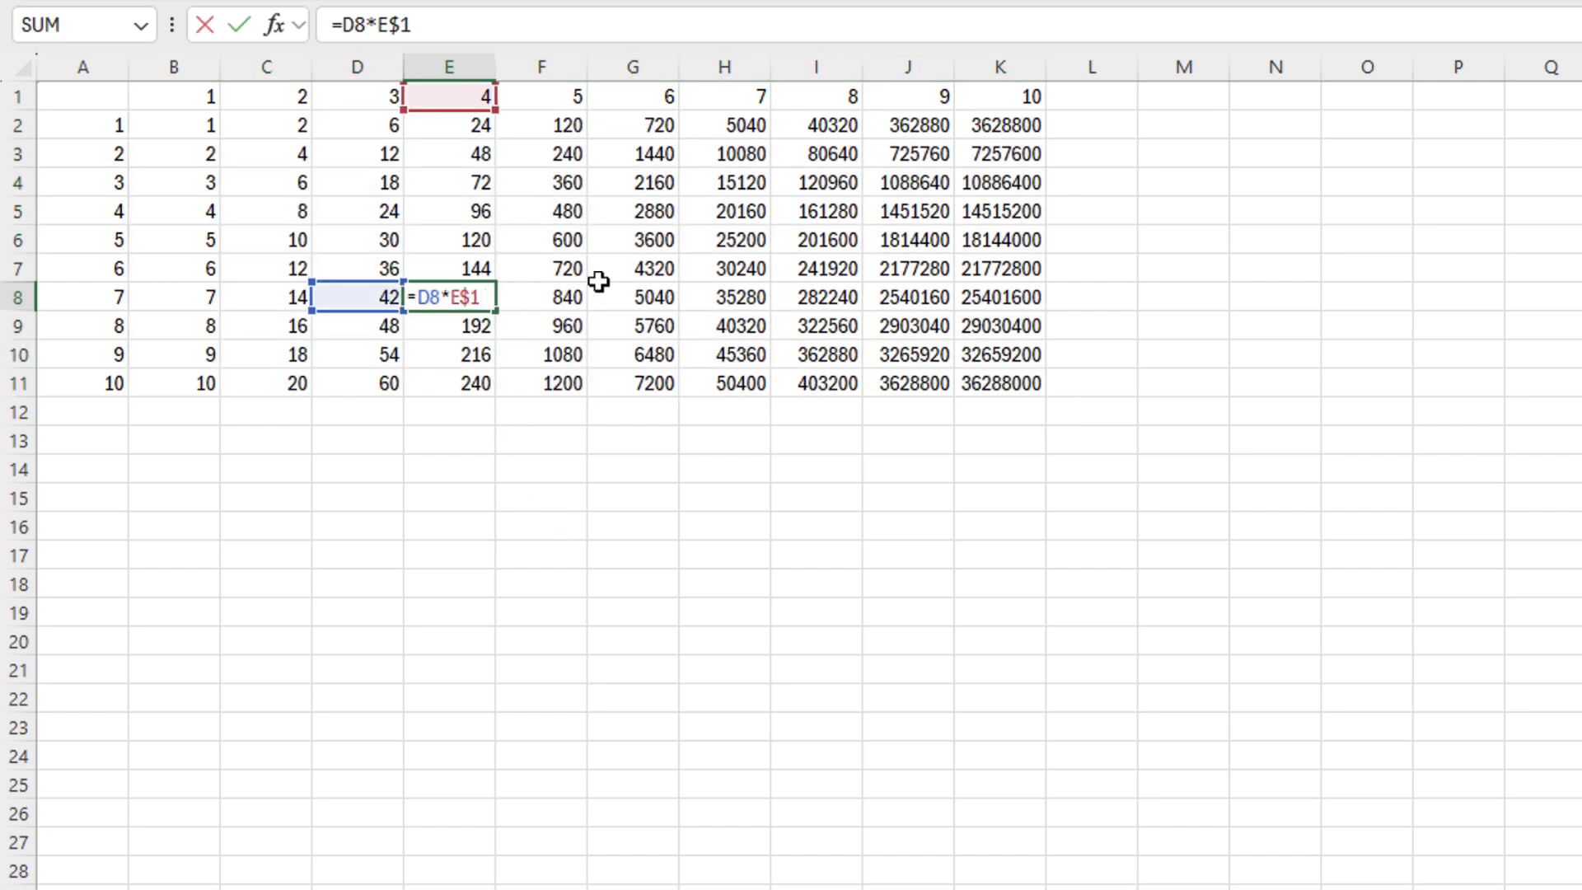
{"action": "double_click", "coordinate": [624, 241]}
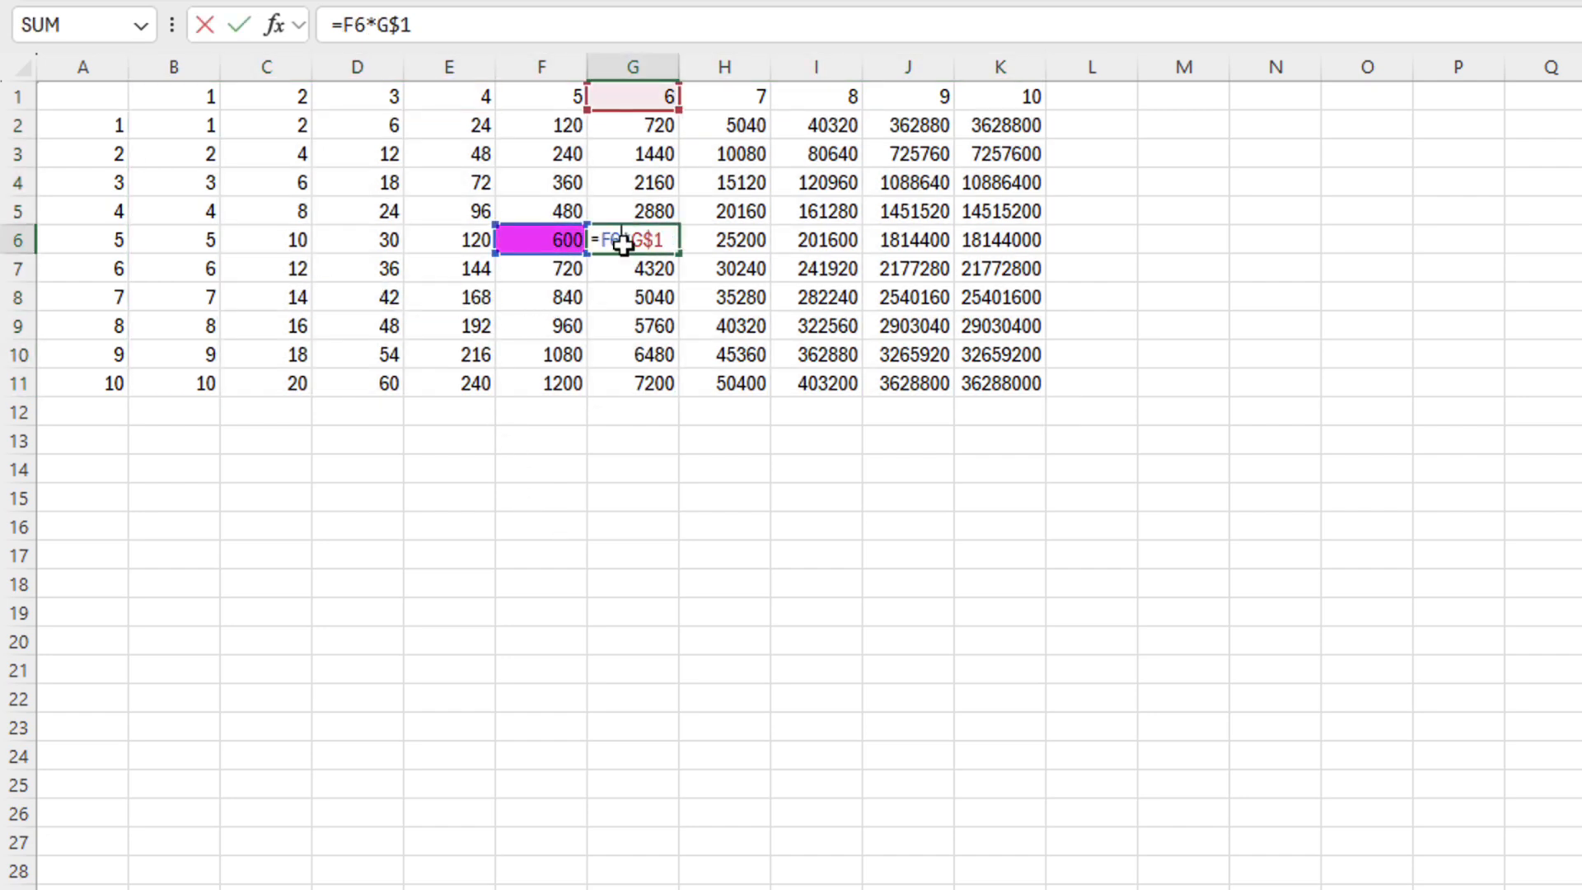
Change B2 to =$A2*B$1 and refill B2:K11 to complete the multiplication table
{"action": "left_click", "coordinate": [176, 122]}
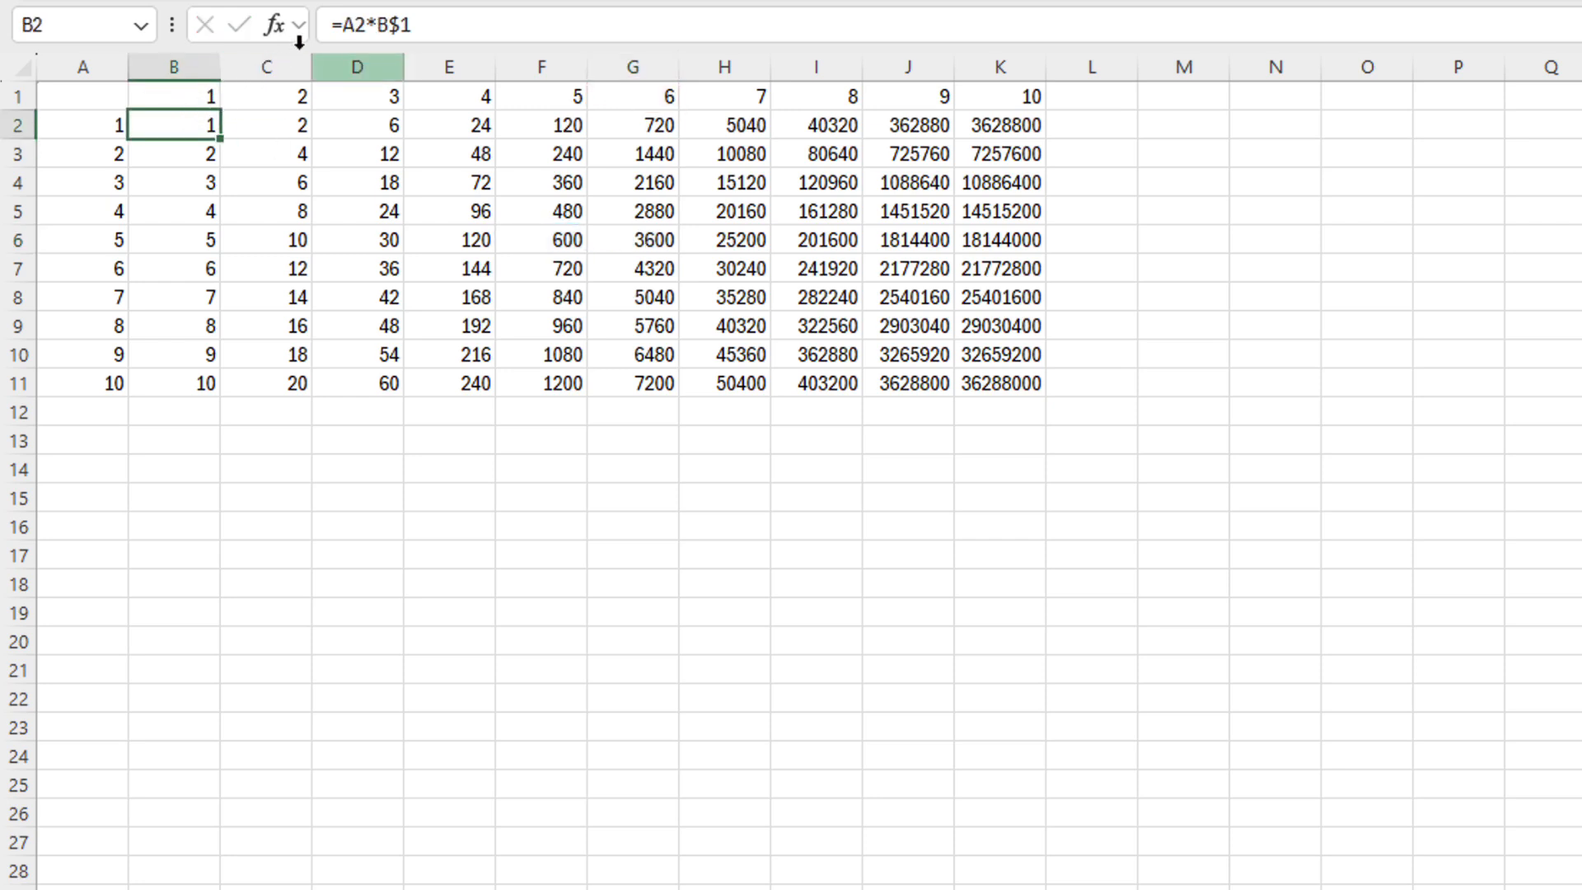
{"action": "left_click", "coordinate": [360, 26]}
{"action": "key", "text": "F4"}
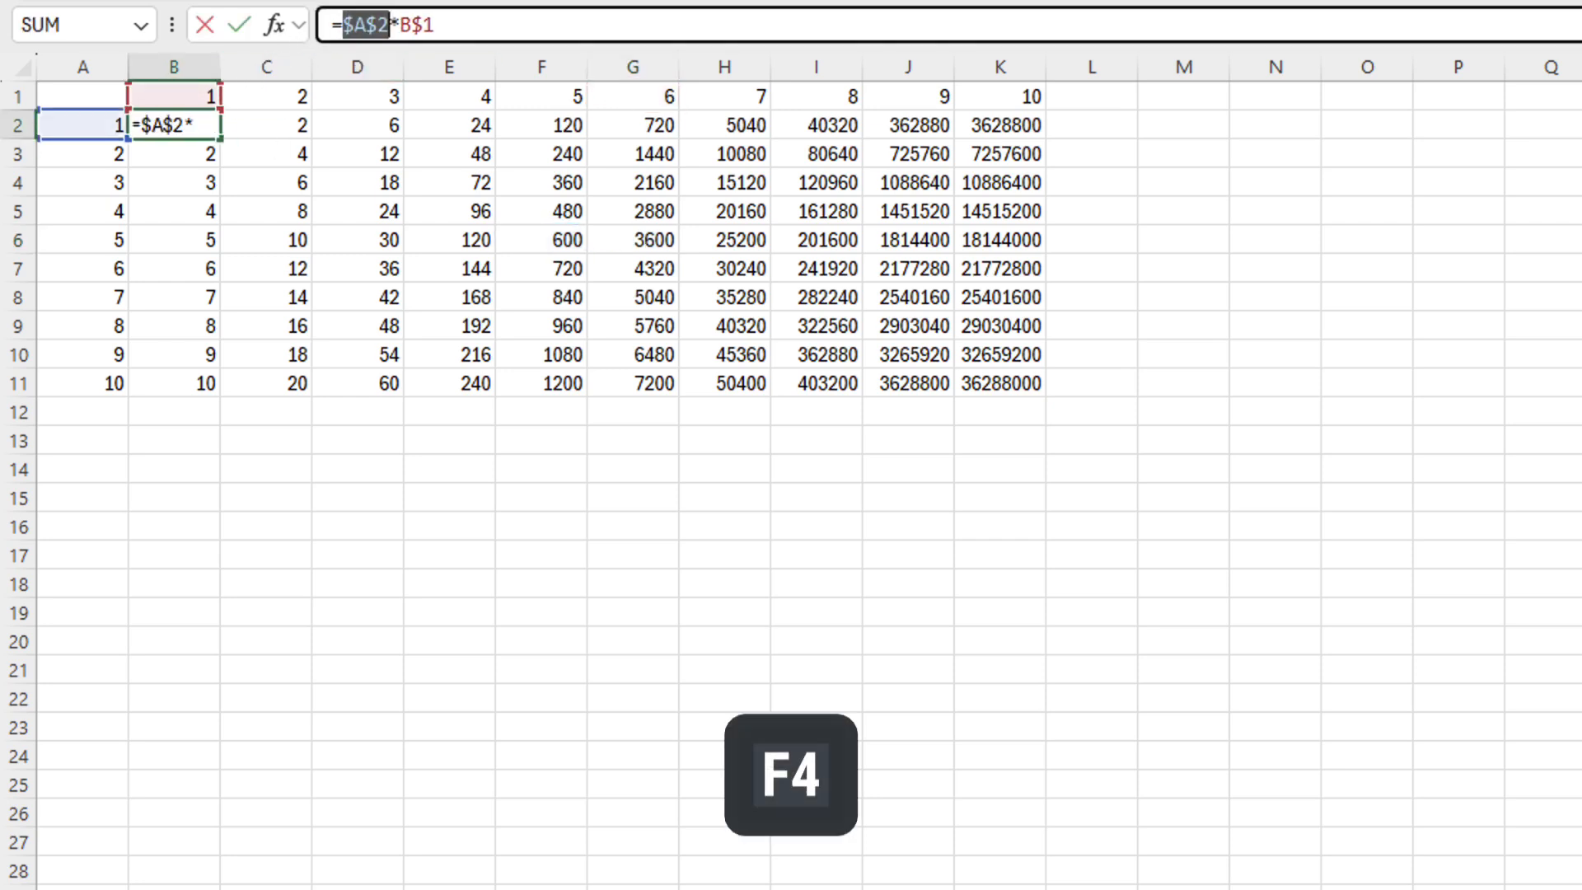
{"action": "key", "text": "F4"}
{"action": "key", "text": "F4"}
{"action": "key", "text": "ctrl+Return"}
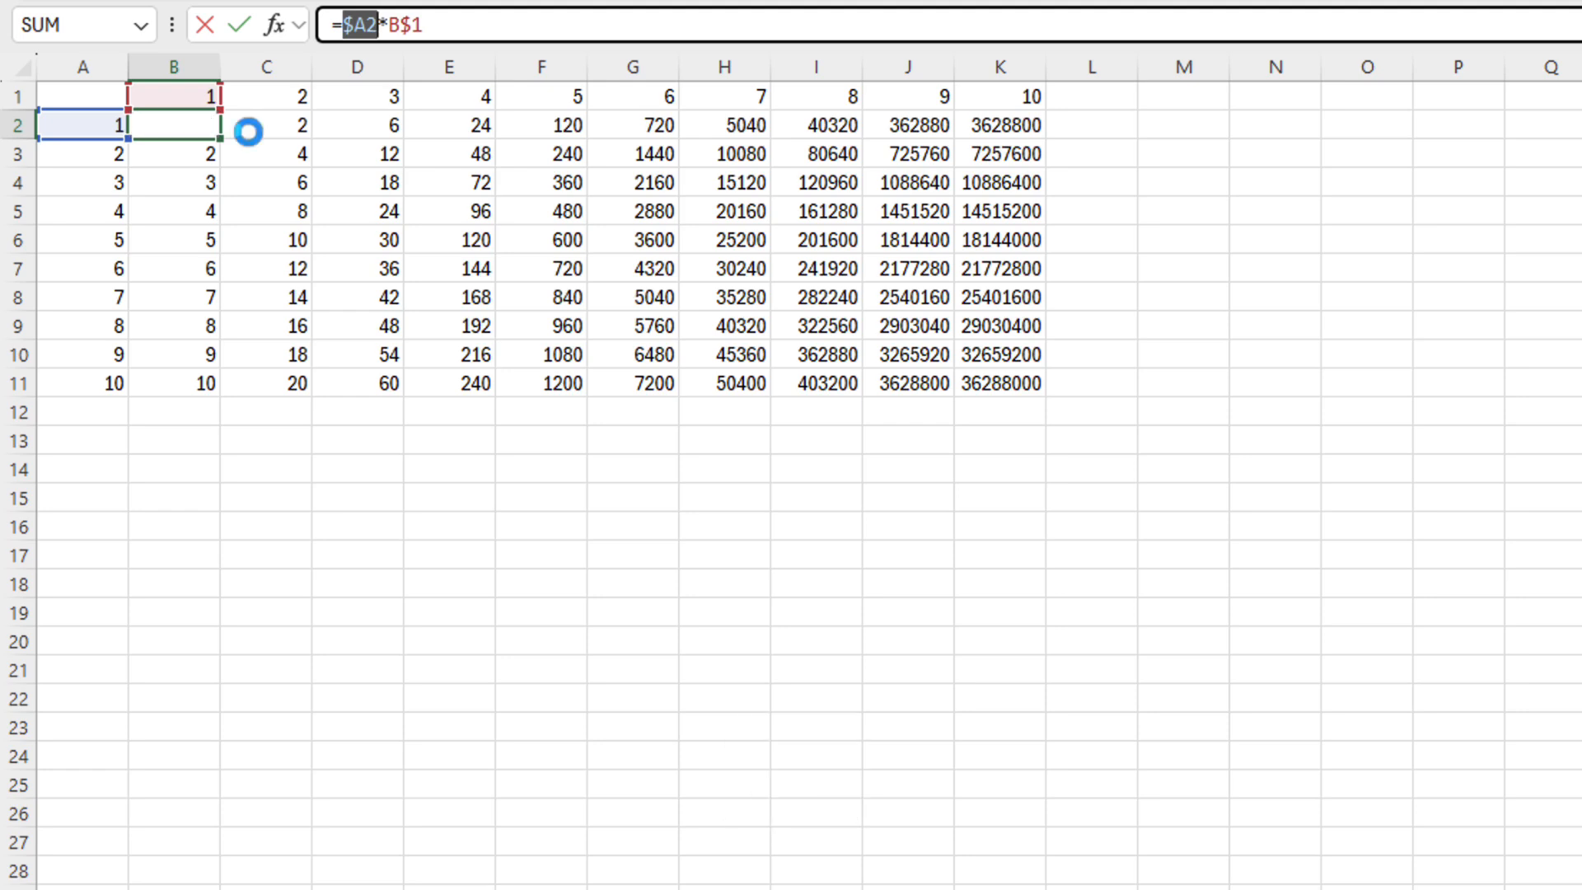
{"action": "left_click_drag", "start_coordinate": [226, 144], "coordinate": [1049, 417]}
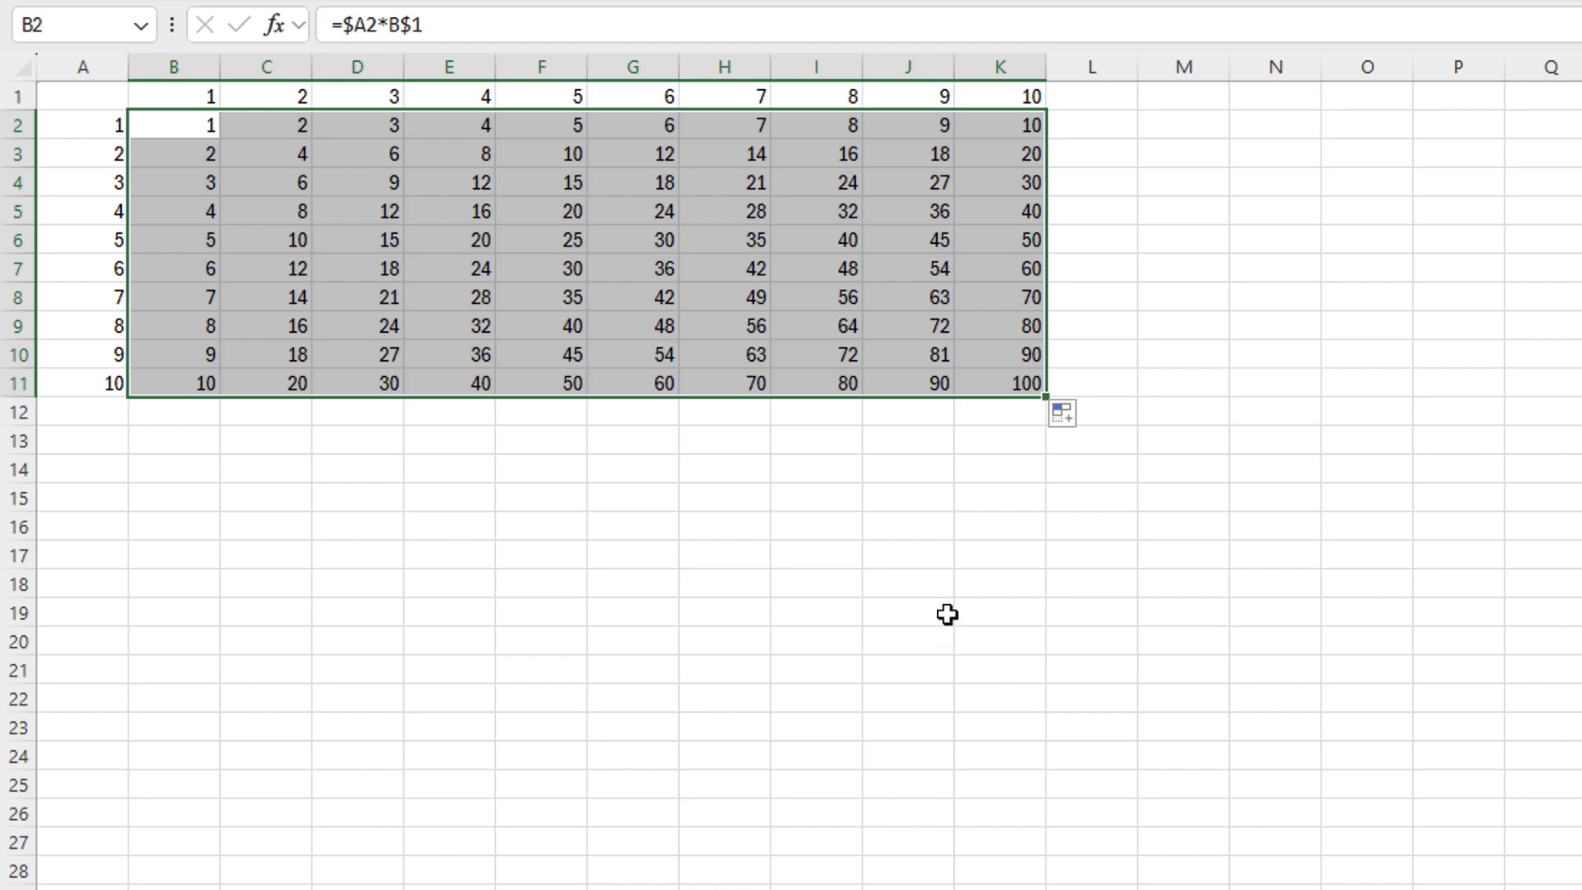
{"action": "left_click", "coordinate": [183, 124]}
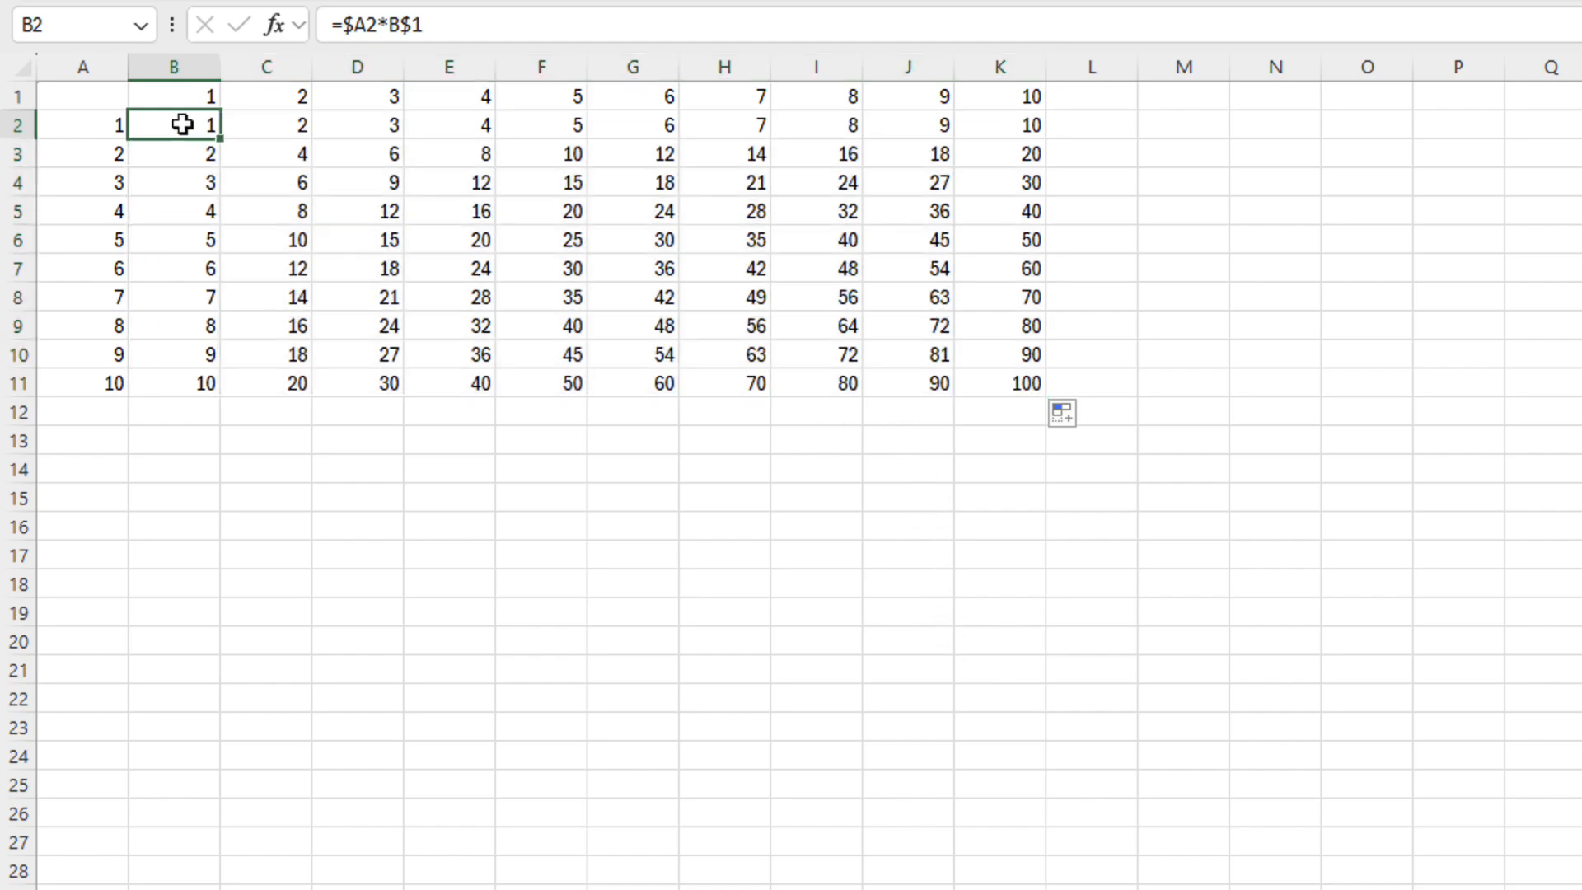